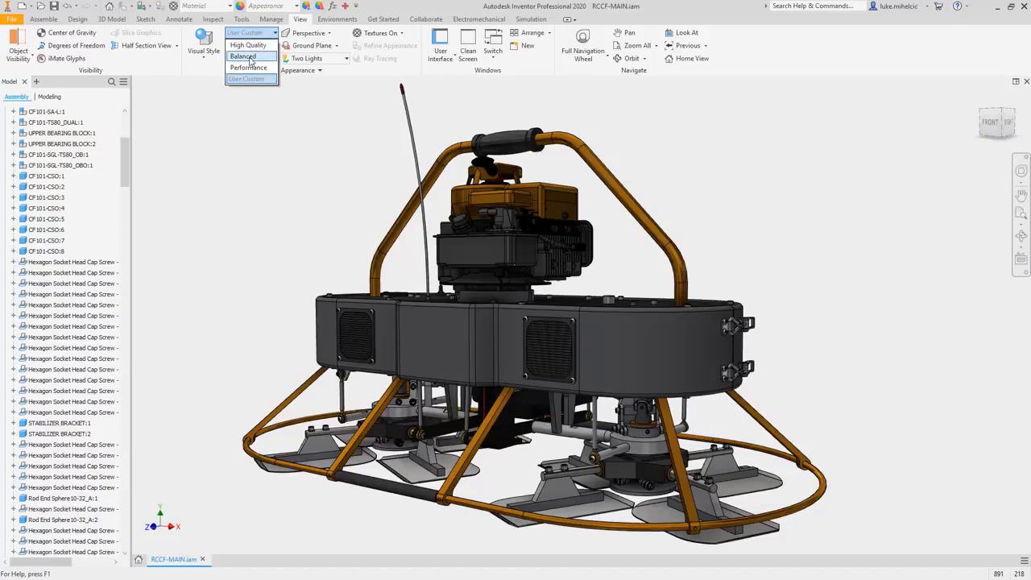
Switch the RCCF-MAIN assembly's graphics display quality to Balanced
click(245, 56)
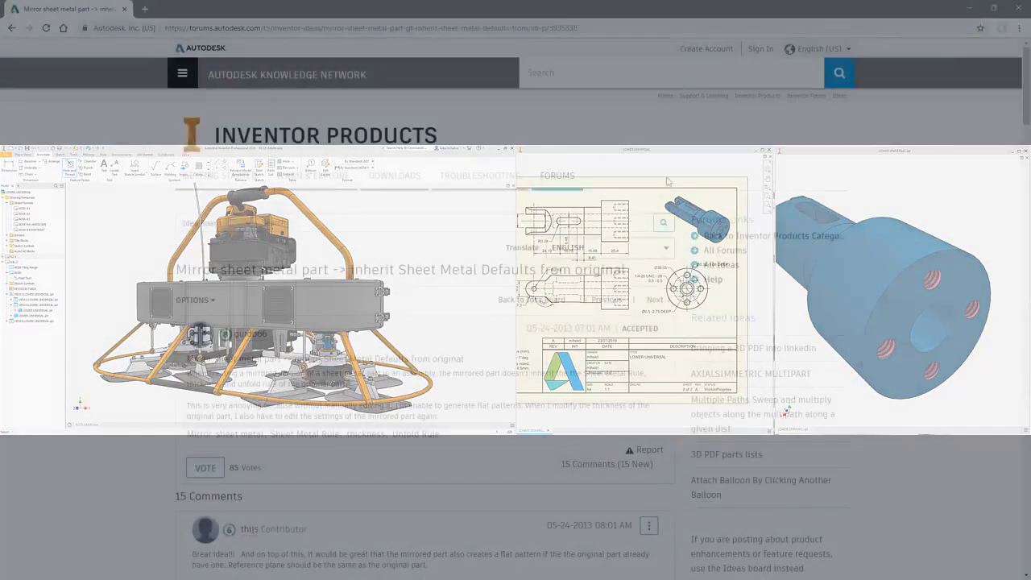
scroll(966, 282, down, 15)
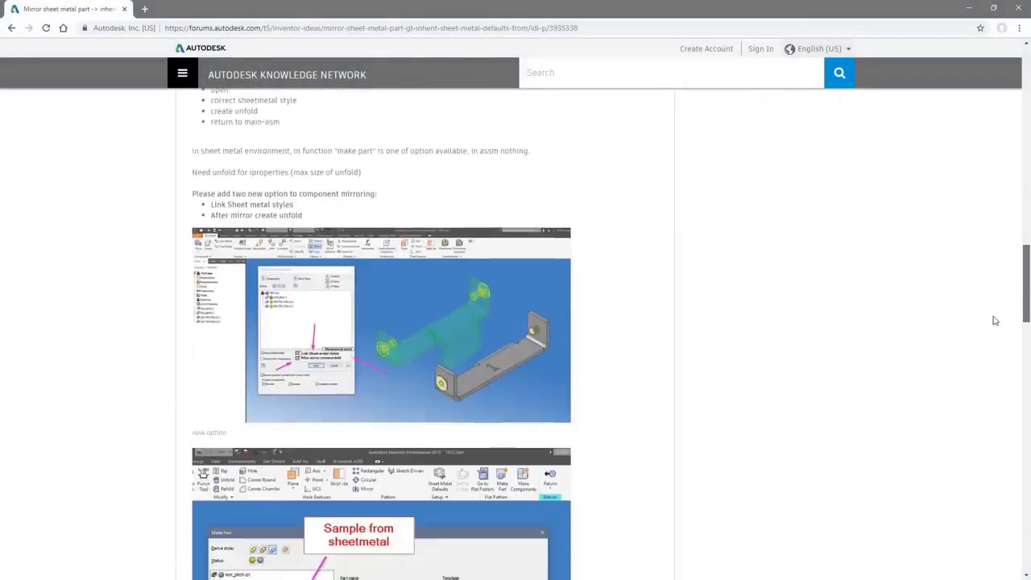
scroll(995, 321, down, 15)
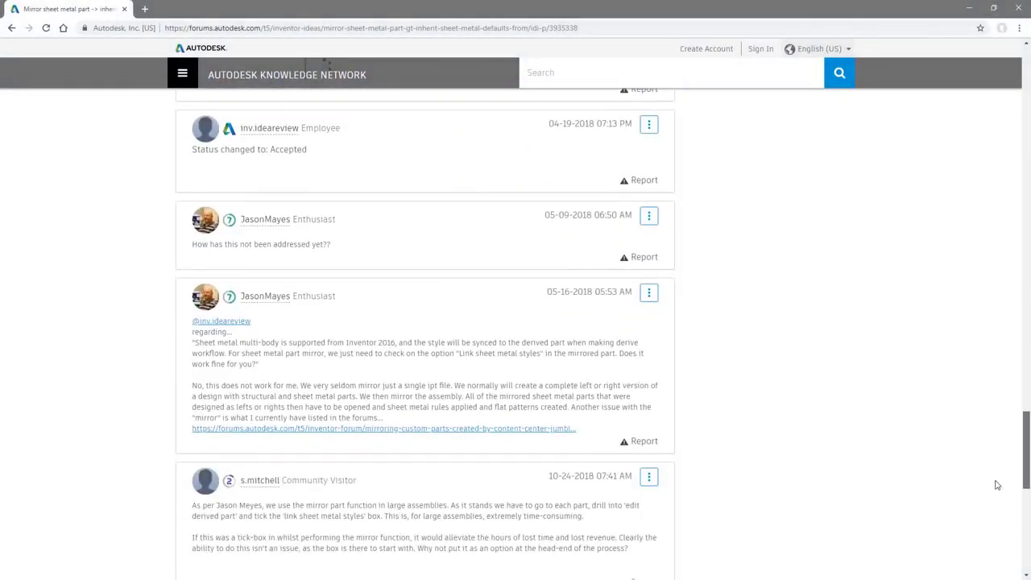
Check the mirrored part's Stainless Steel sheet metal defaults and rule, then return from the part
scroll(1016, 481, down, 3)
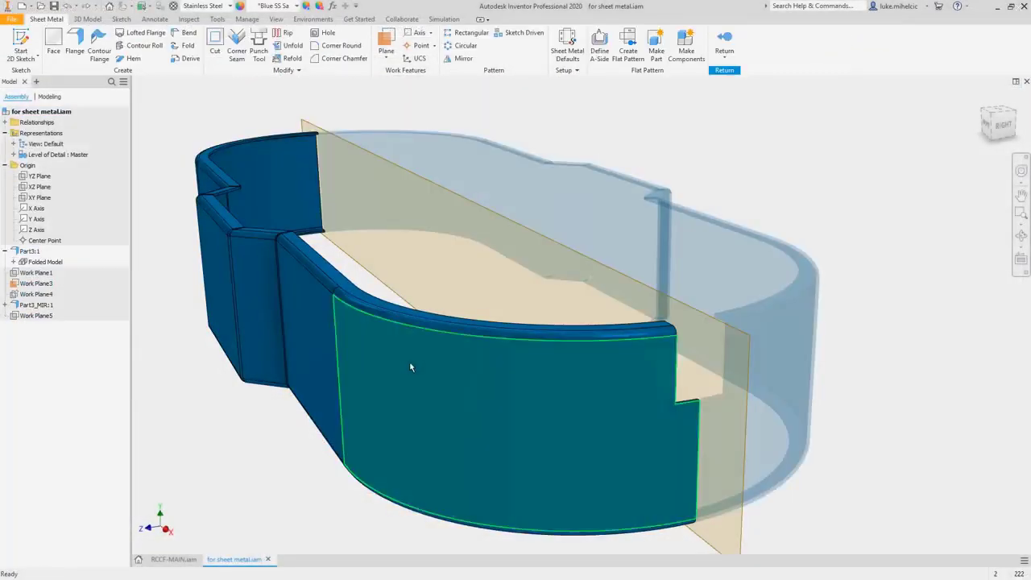
click(567, 47)
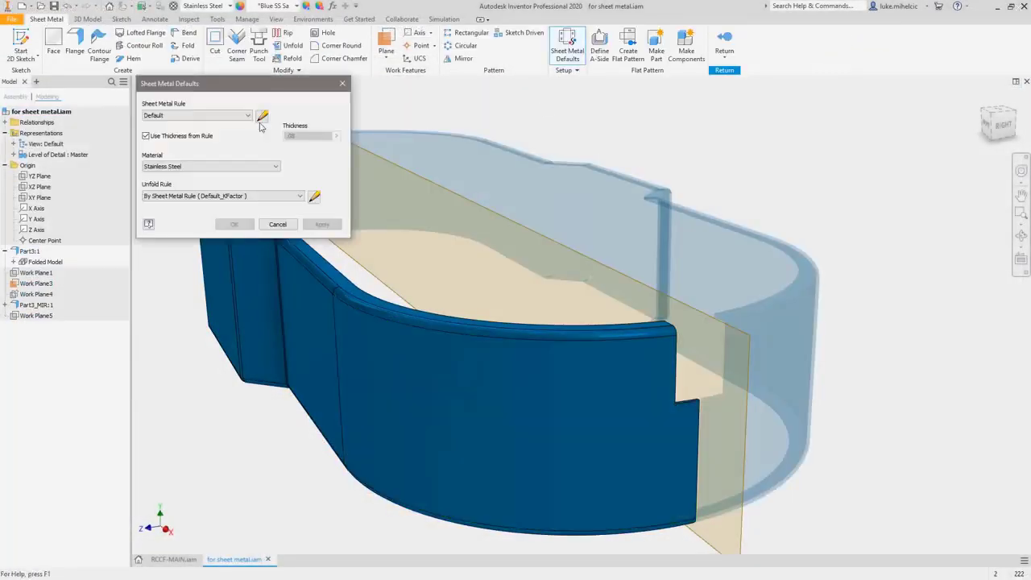
click(260, 112)
click(371, 393)
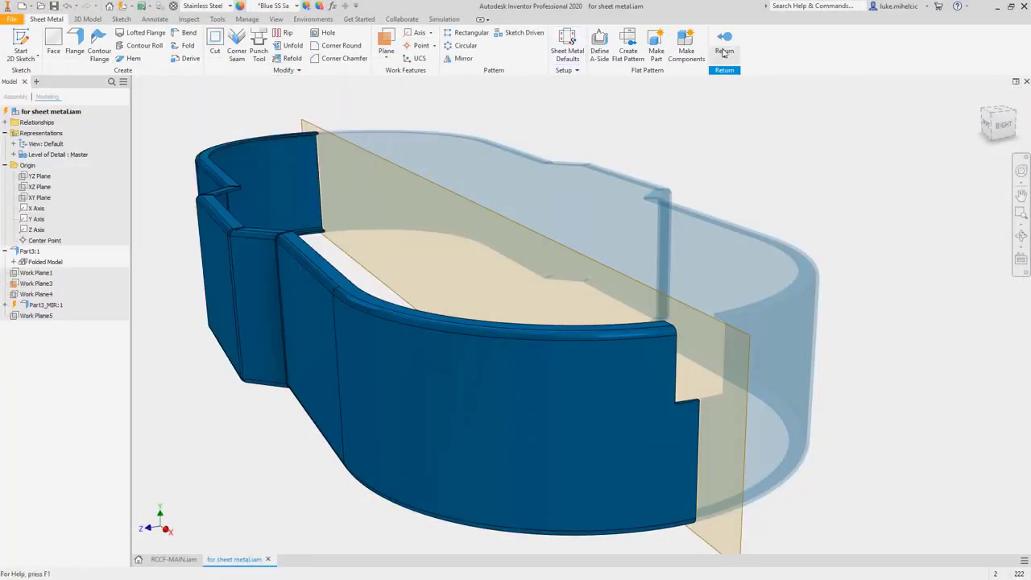
scroll(706, 395, up, 5)
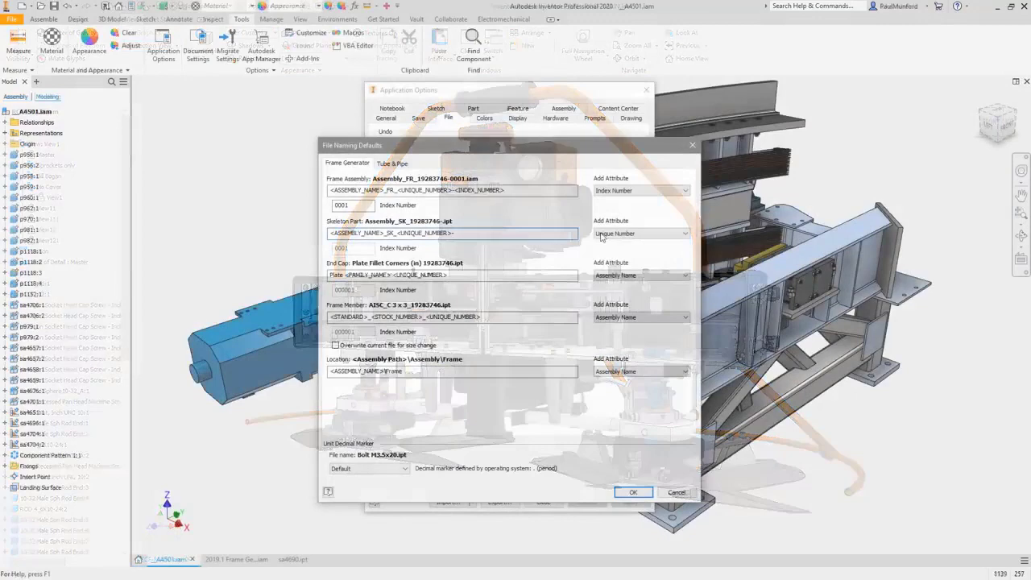
Add attributes to the End Cap naming pattern and rotate the frame member profile to 180 degrees
click(641, 275)
click(560, 278)
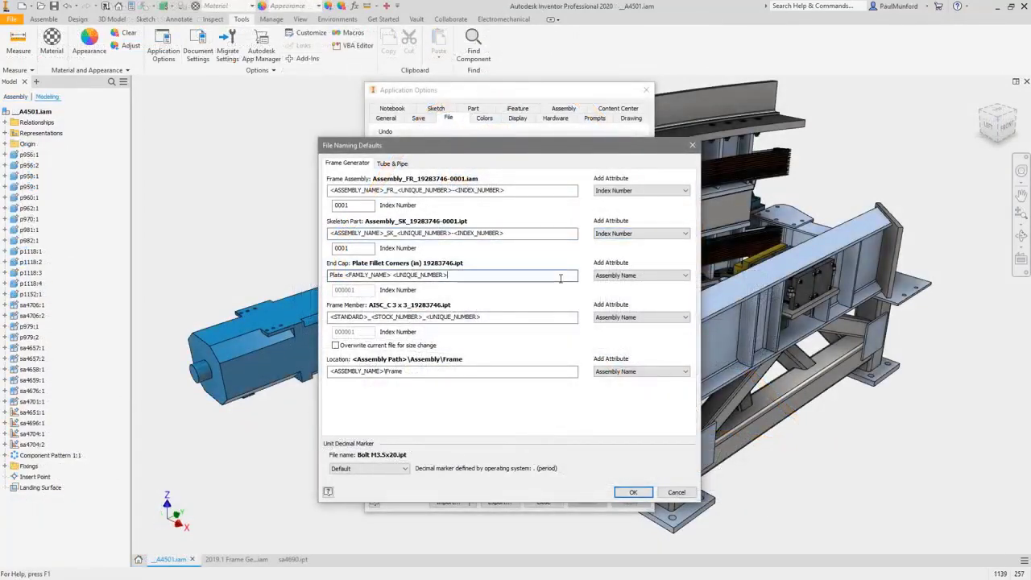
click(611, 276)
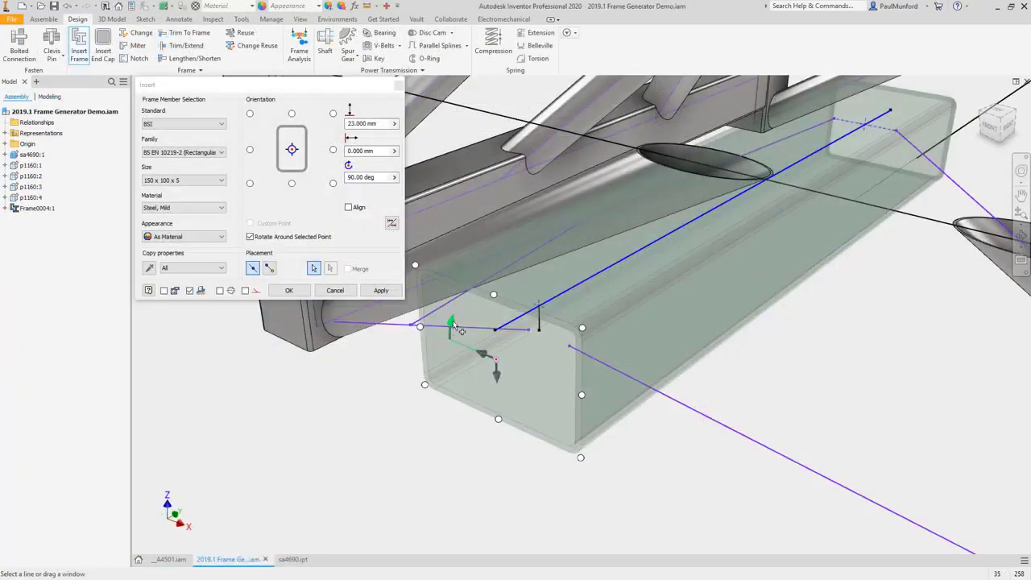
drag(468, 312, 511, 318)
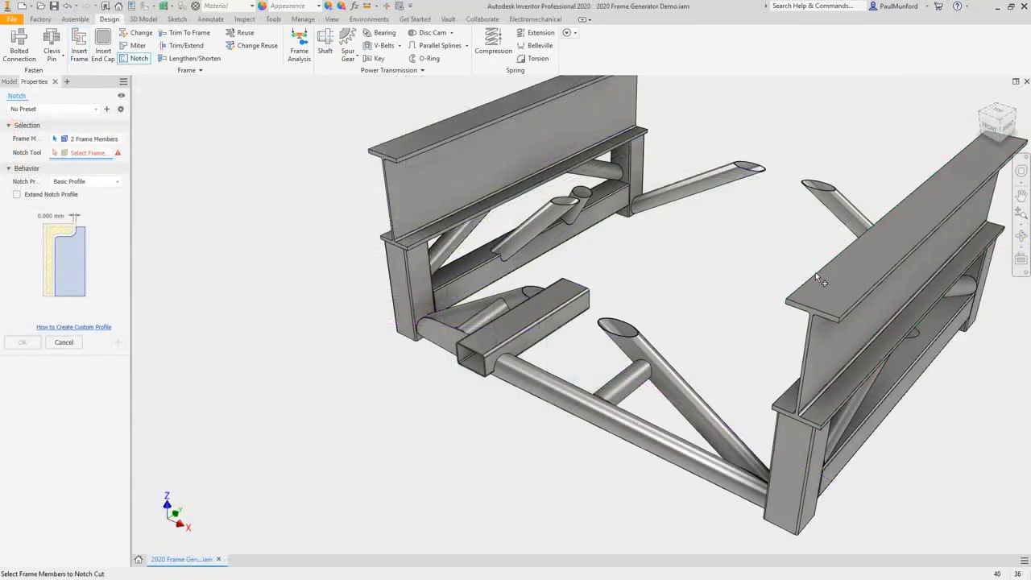
Notch the frame members against both I-beams using the Custom I template profile
click(817, 273)
click(536, 163)
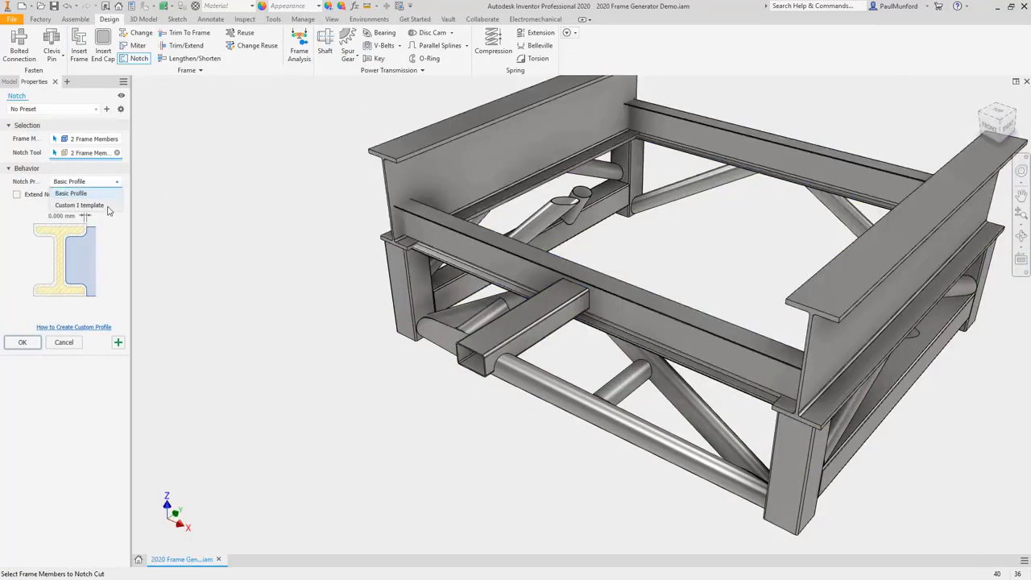
click(109, 208)
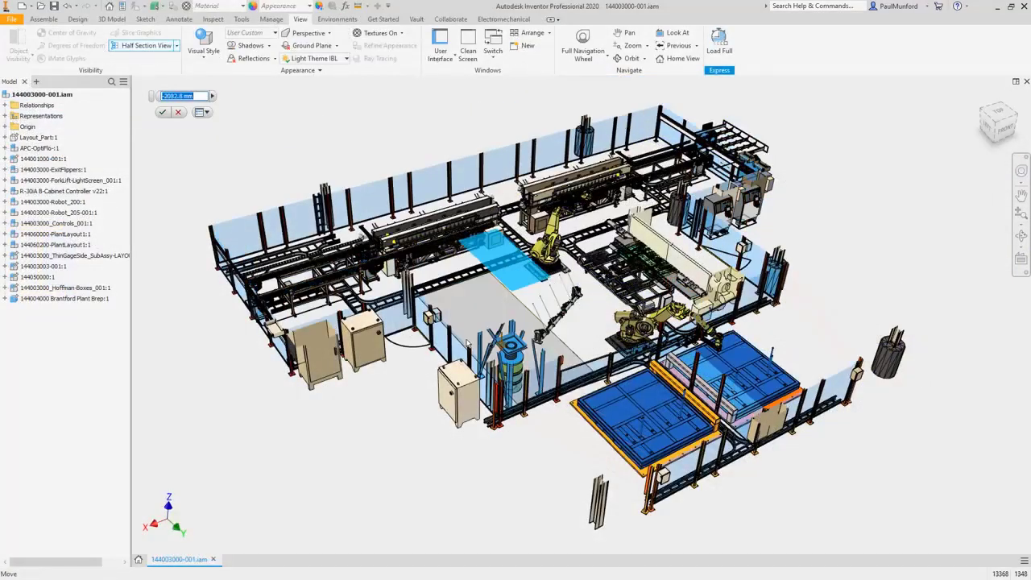
Slide the plate to 3275.0125 mm, confirm the hole pattern, and select the face chain to unwrap
drag(467, 342, 475, 318)
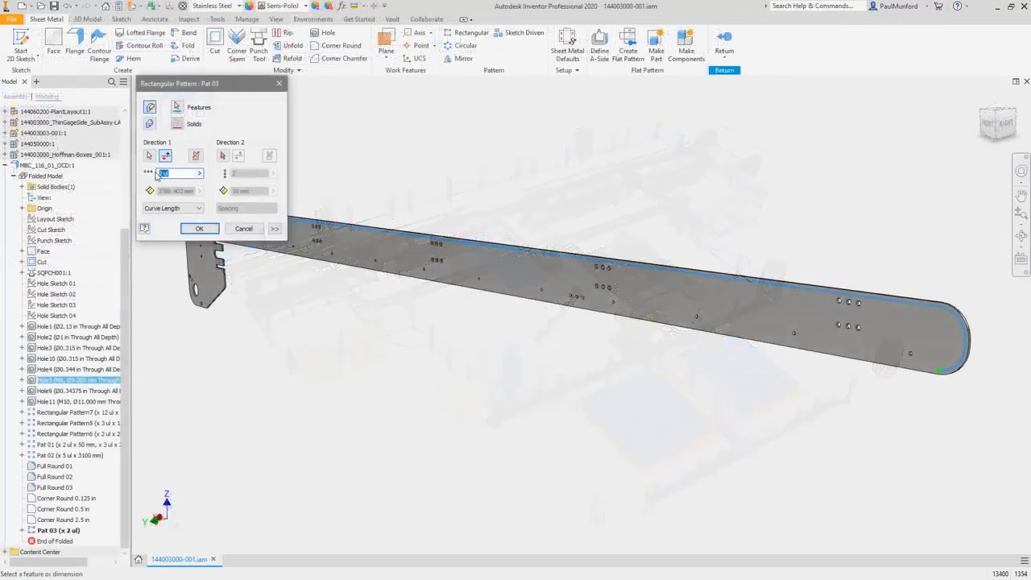
click(181, 232)
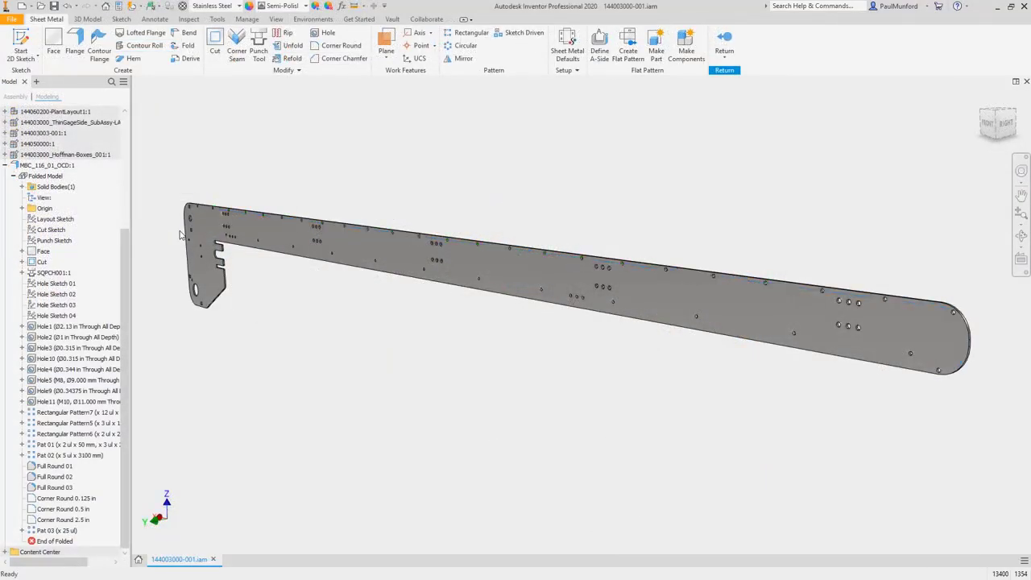
click(722, 56)
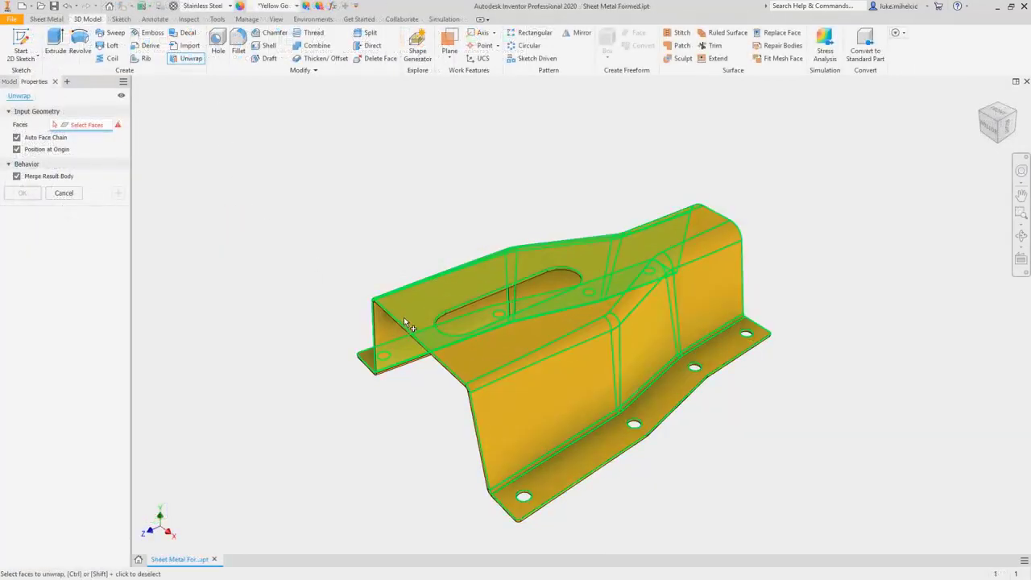
click(407, 322)
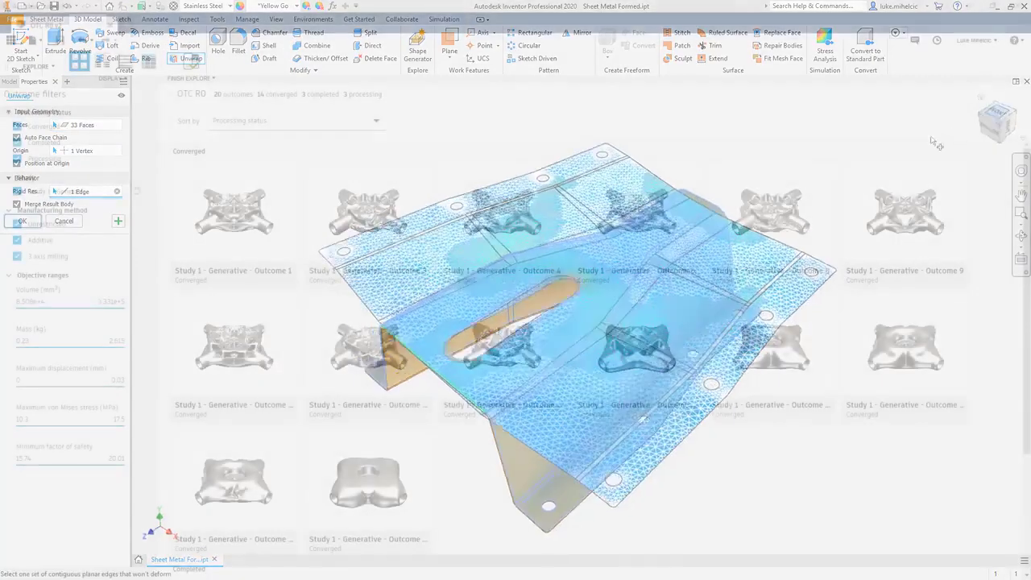
Scroll through the generative design outcomes and open Outcome 11's detailed results
scroll(506, 341, down, 5)
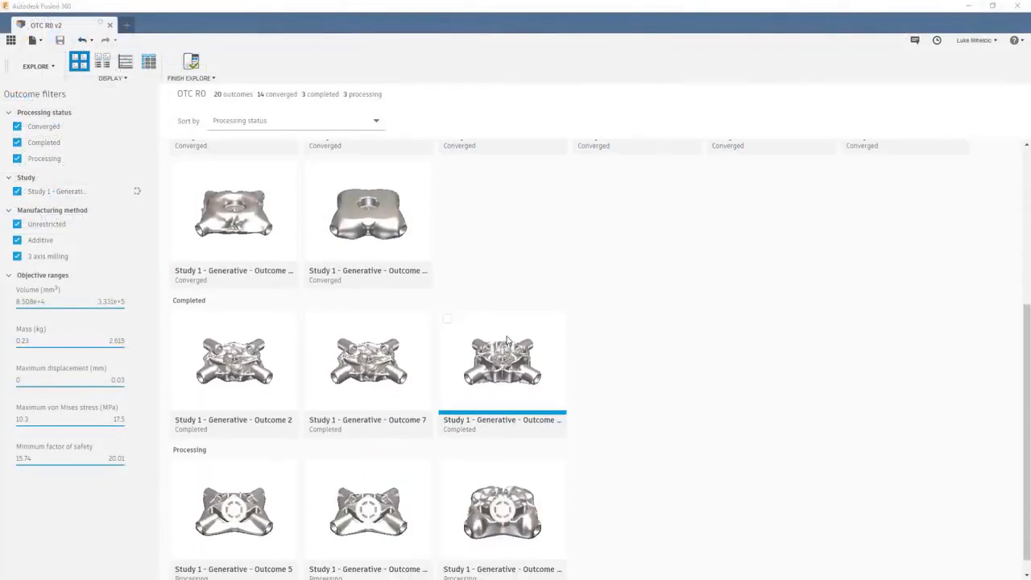
scroll(506, 340, up, 5)
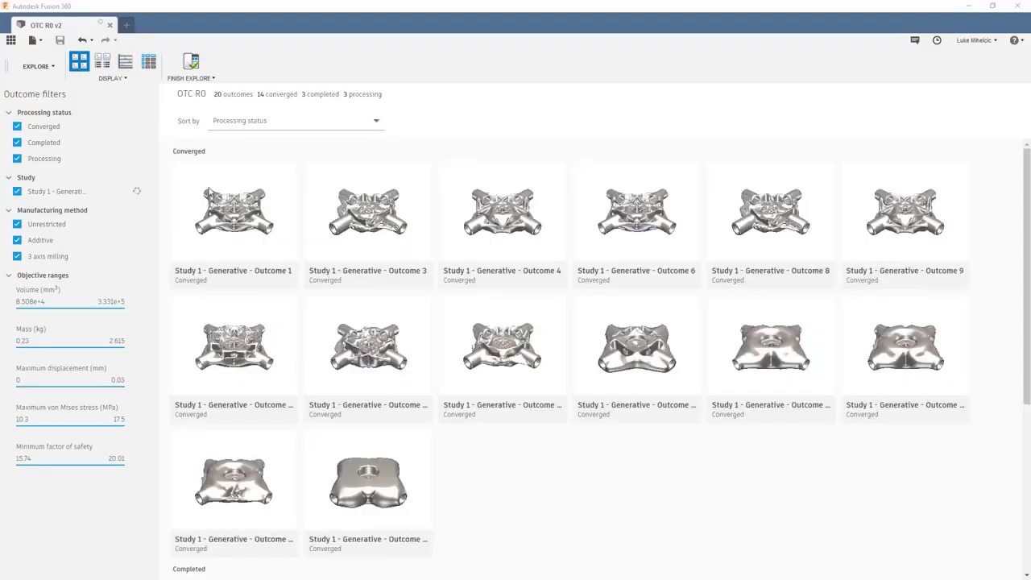
click(240, 348)
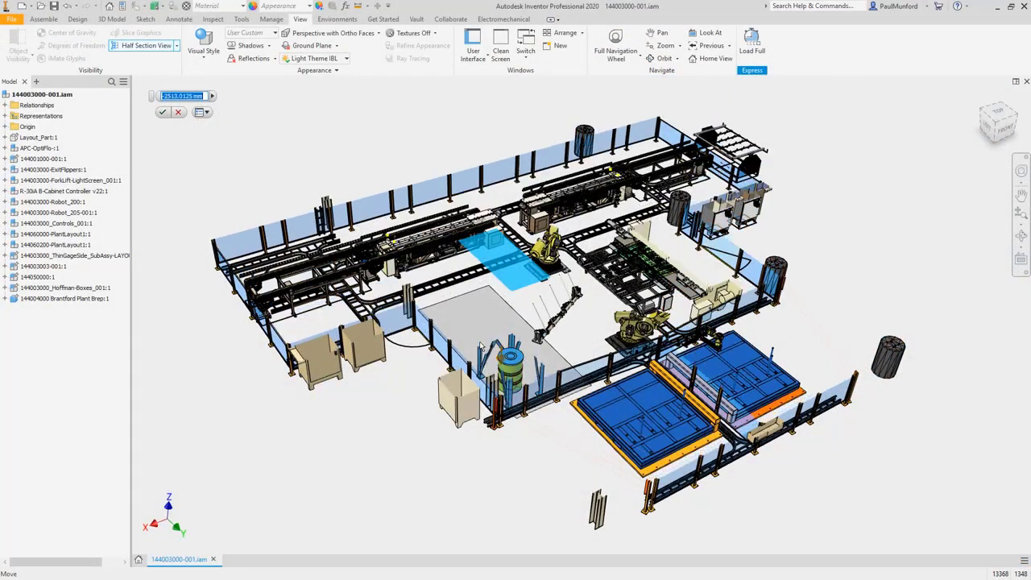
Drag the half-section plane deeper into the factory layout and bring up the section menu
drag(481, 343, 483, 306)
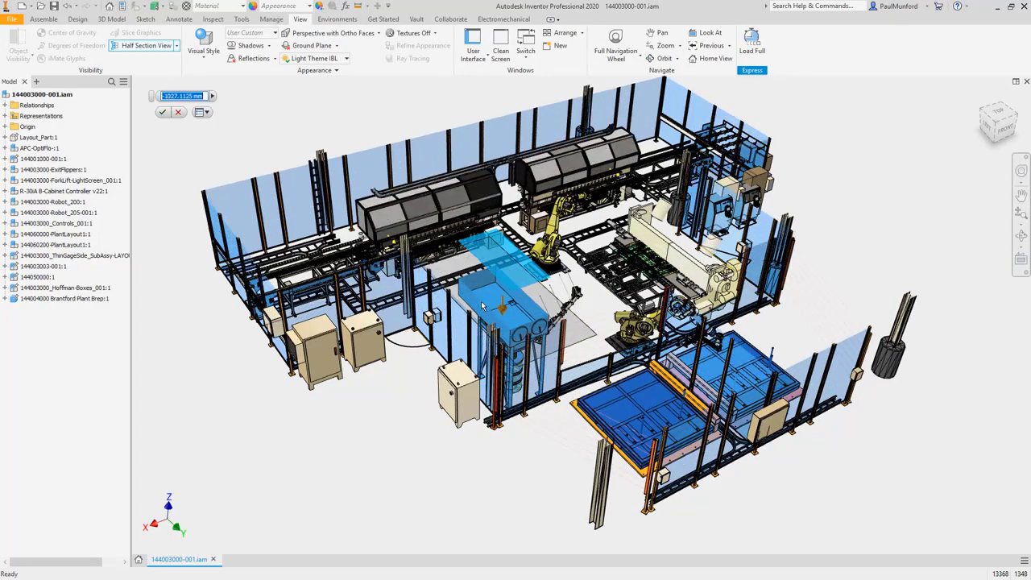
right_click(481, 306)
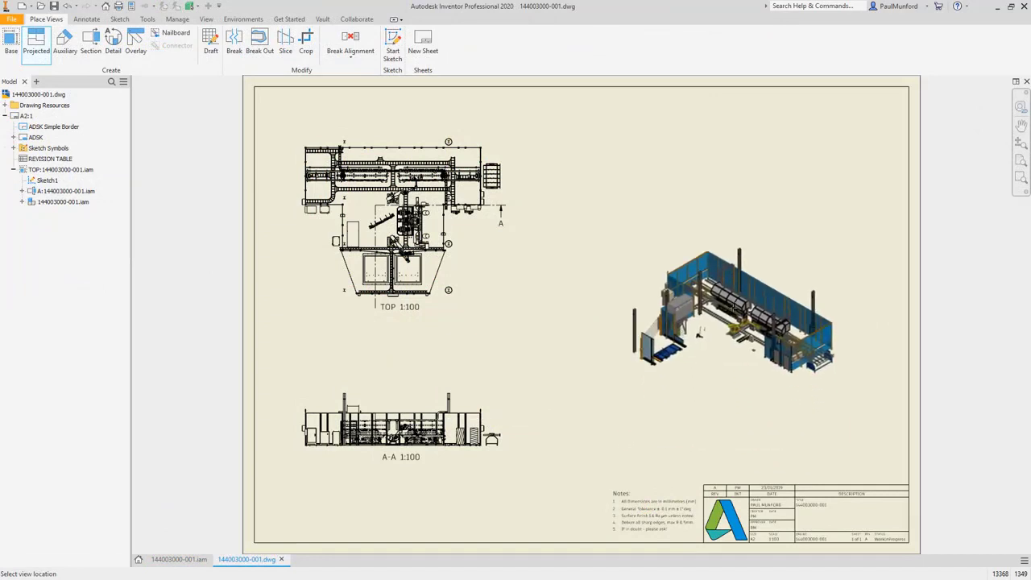
Place the isometric view VIEW2 at 1:100 in the sheet's upper right
drag(734, 308, 716, 200)
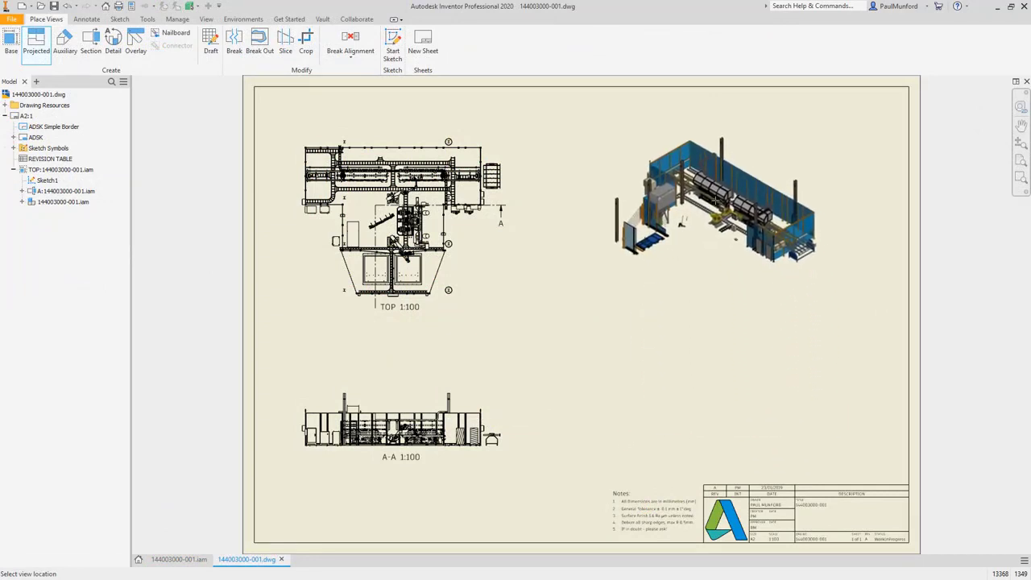
click(715, 200)
right_click(715, 201)
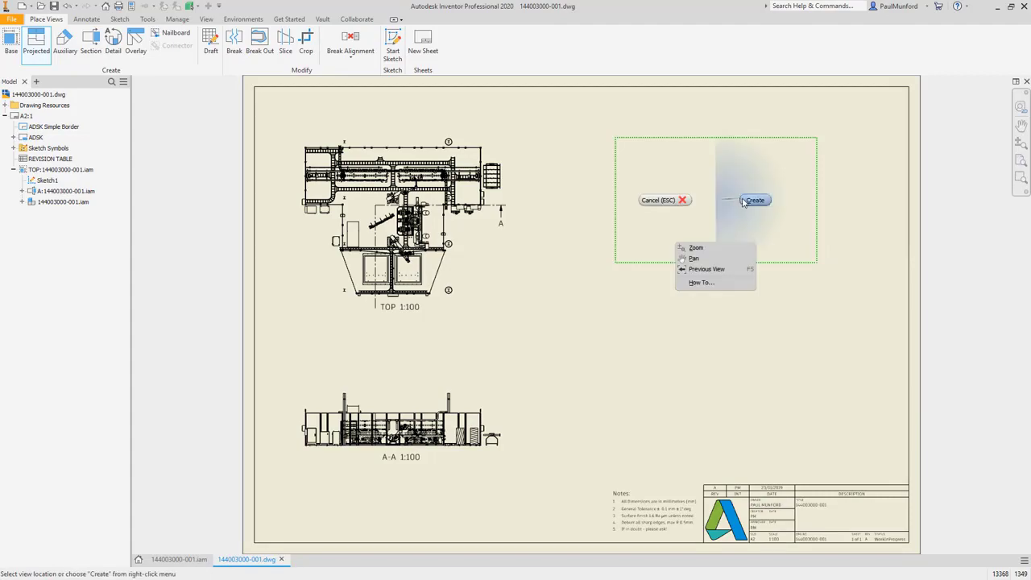
click(745, 202)
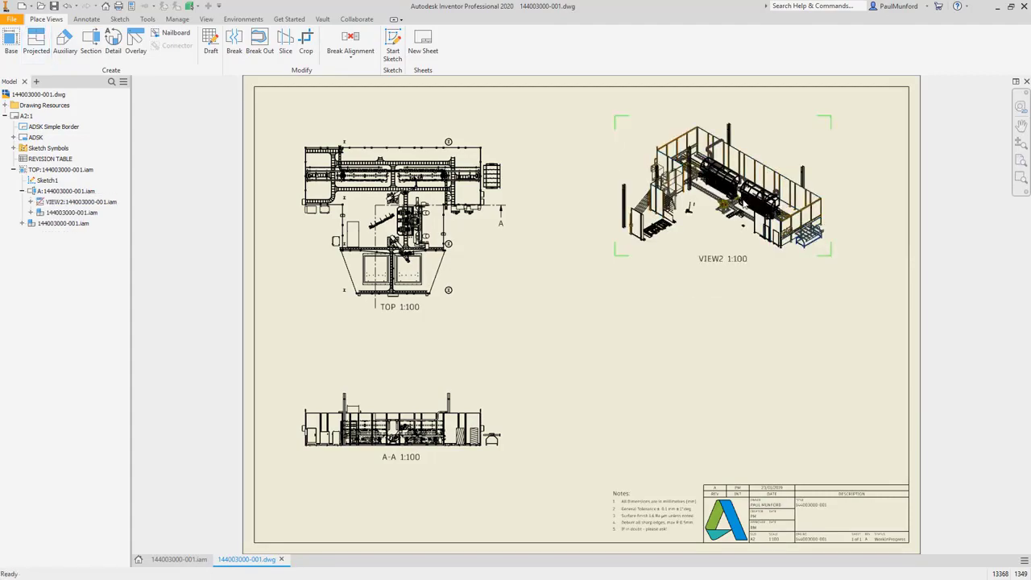
Place the imported STL plant file into the assembly, grounded at the origin
click(16, 57)
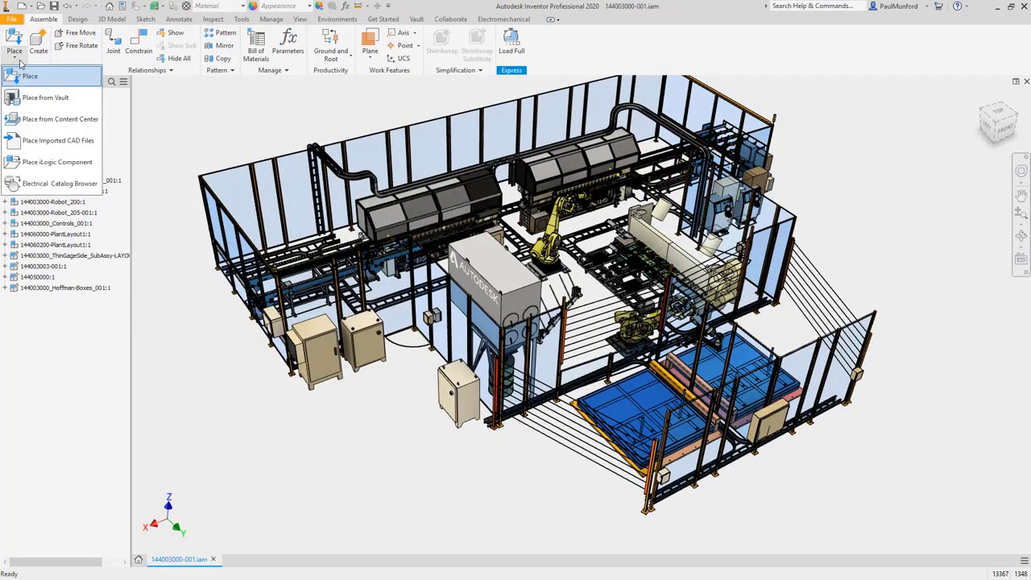
click(44, 140)
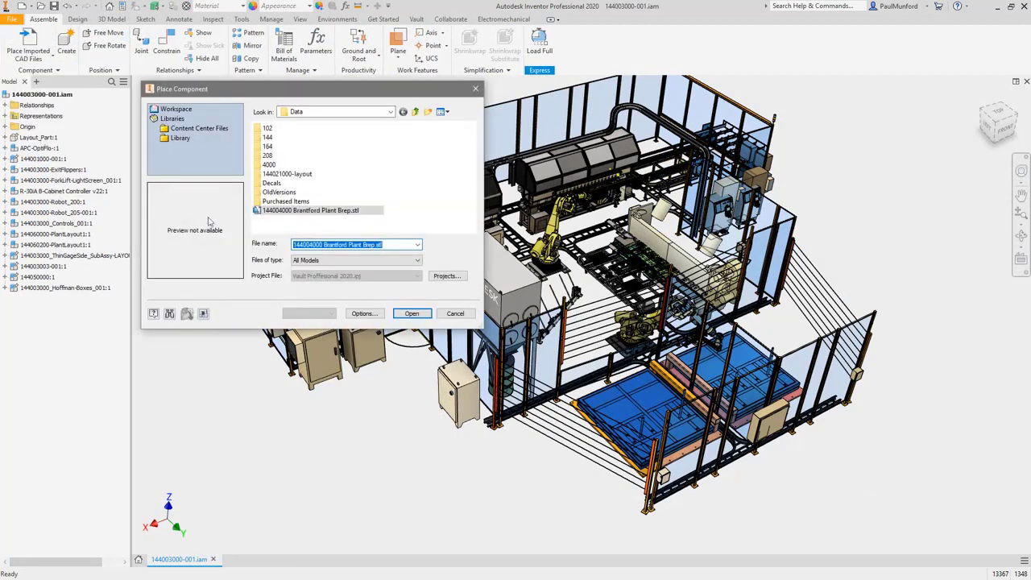
click(410, 313)
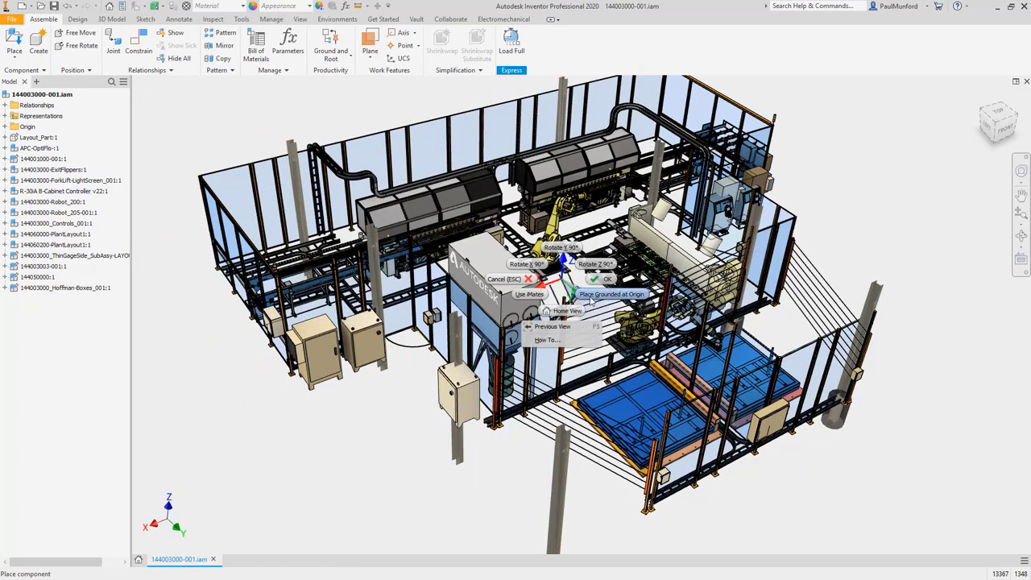
click(591, 298)
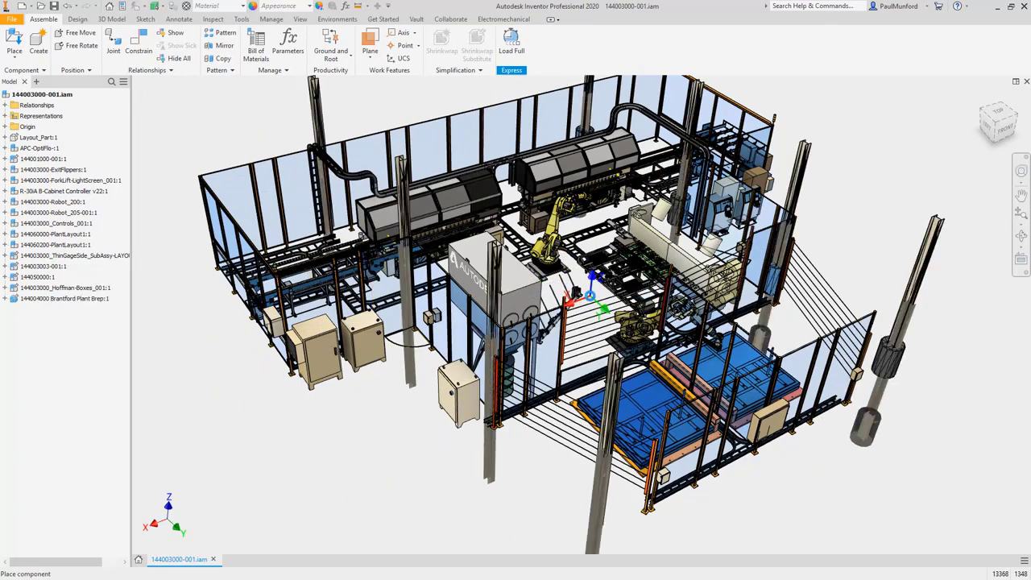
Show the Layout_Part sketch and change the Tank_X dimension from 3750 to 3500 mm
key(Escape)
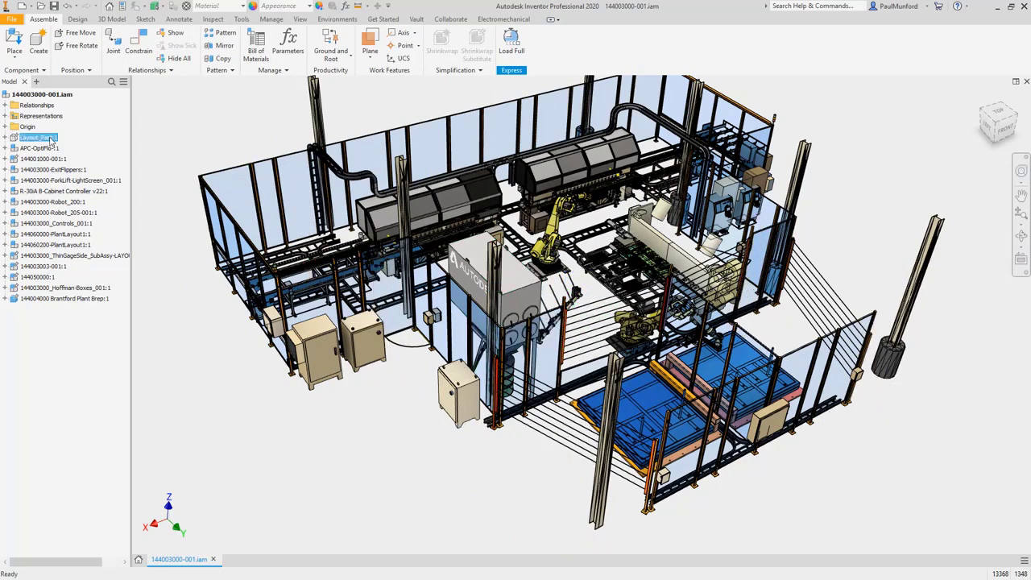
right_click(50, 140)
click(71, 338)
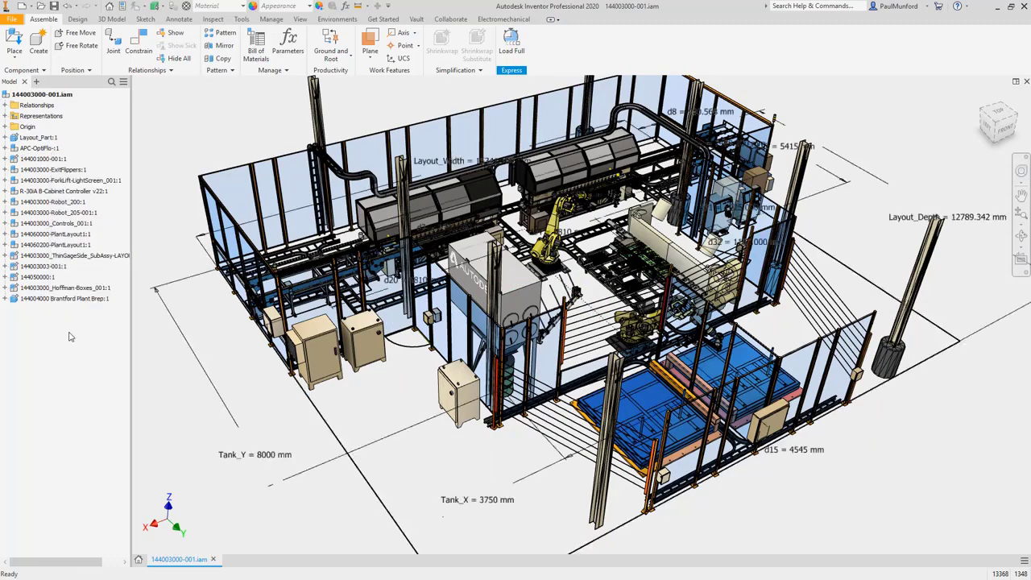
right_click(70, 337)
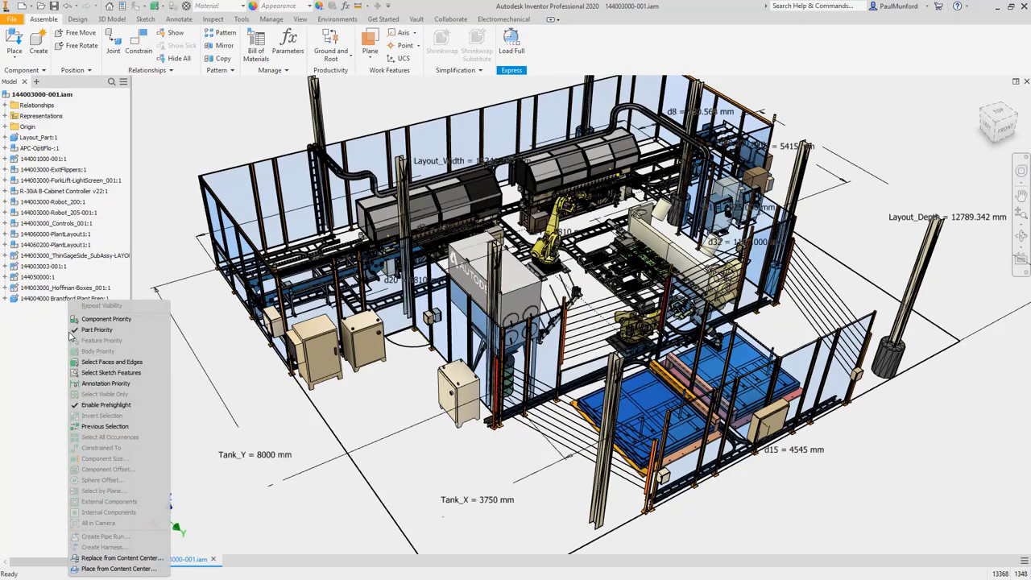
click(115, 379)
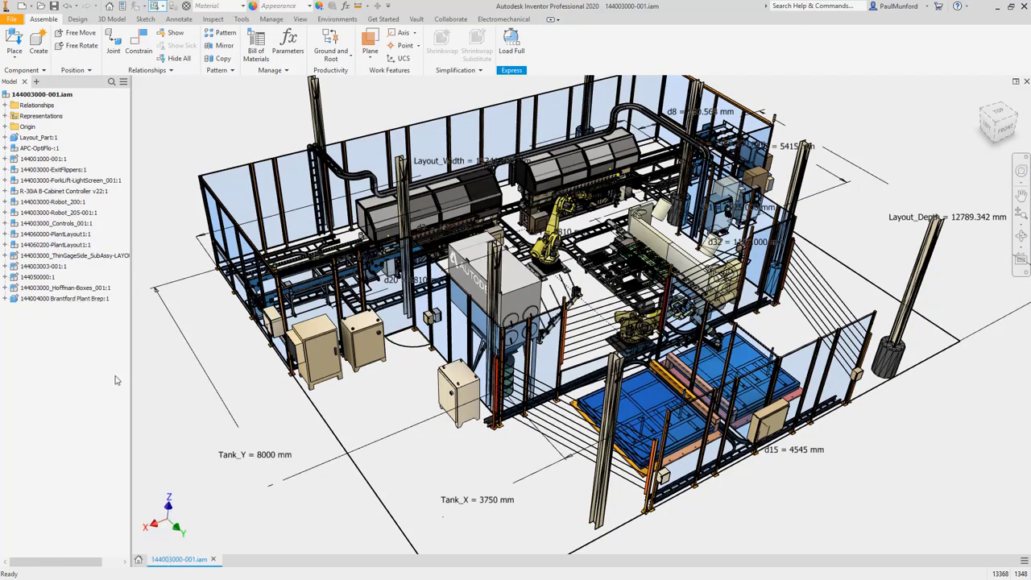
double_click(471, 501)
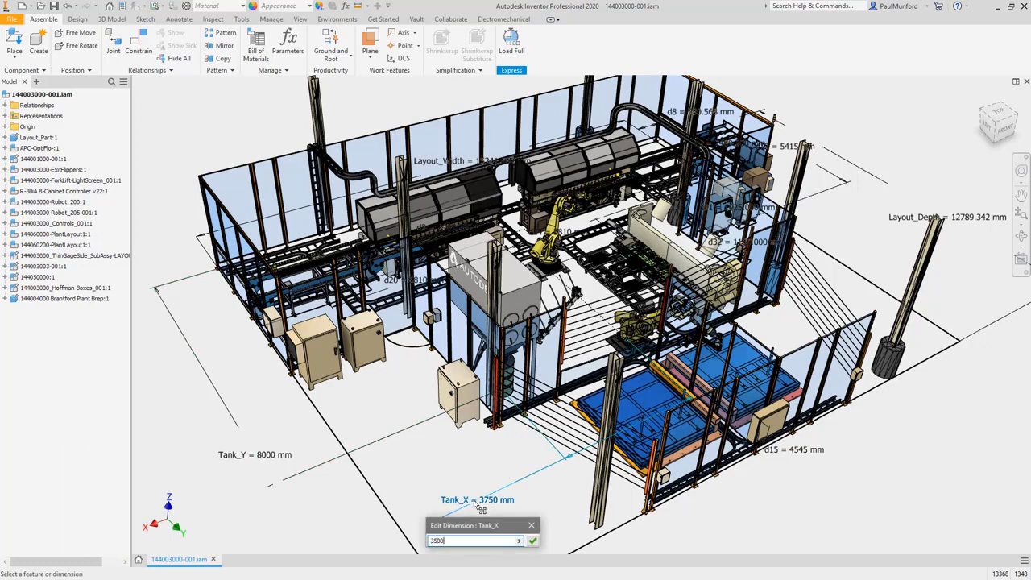
key(Return)
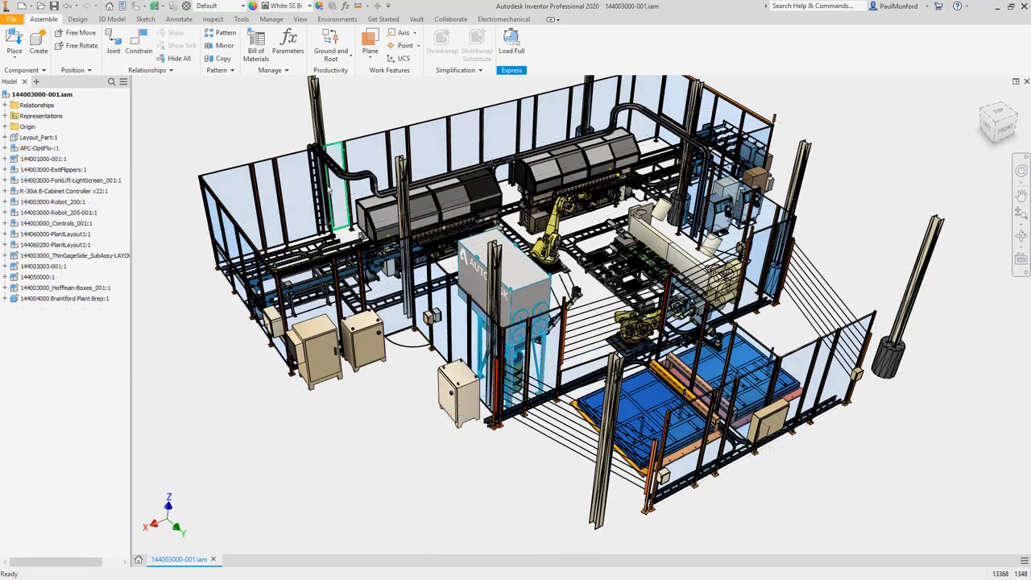
Apply the Blue appearance to the tank and add Blue to the document appearances
click(252, 5)
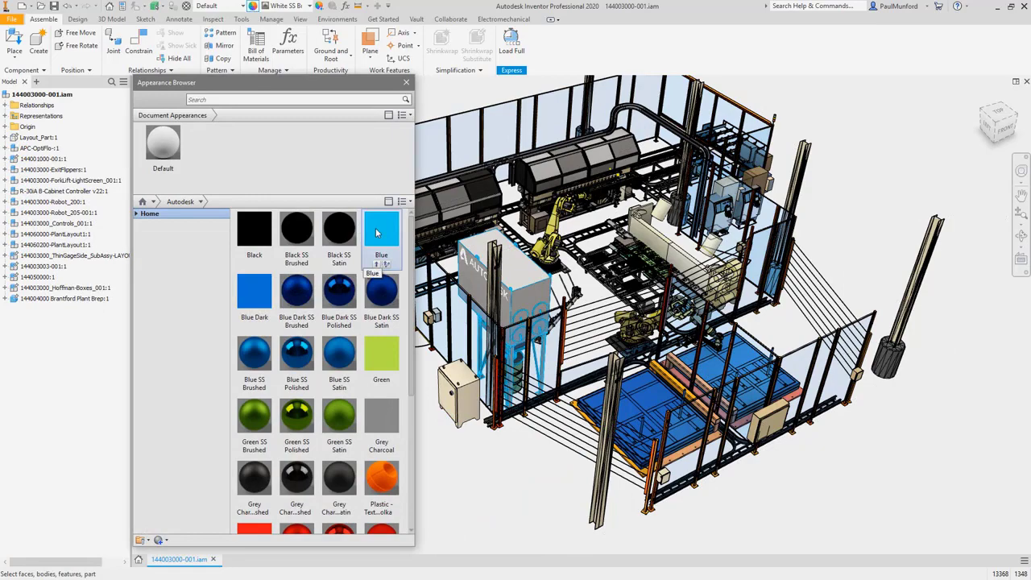
click(376, 232)
right_click(377, 233)
click(410, 232)
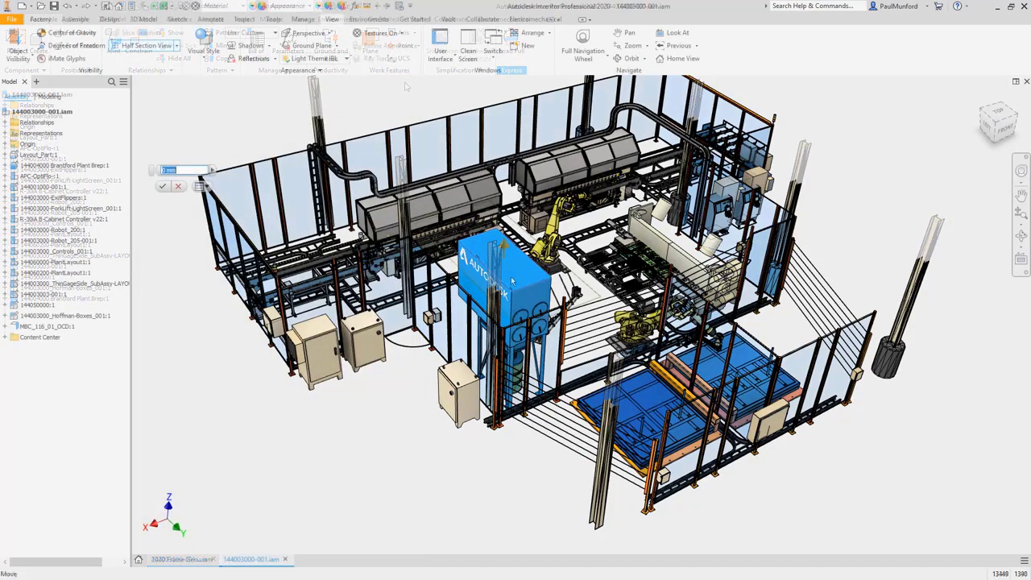
Free-move the blue tank to a new position in the cell
drag(512, 320, 513, 308)
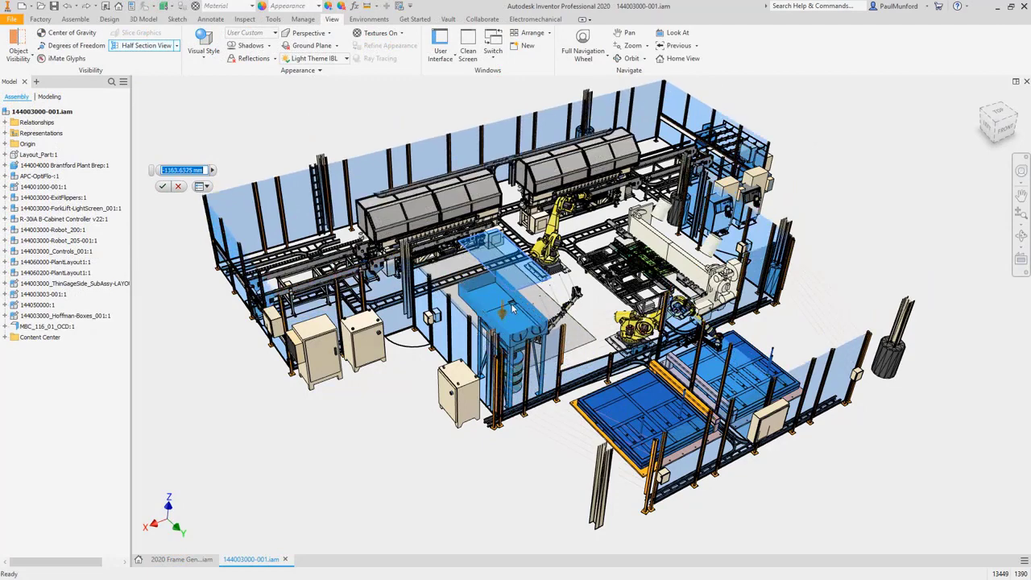
right_click(513, 309)
click(538, 308)
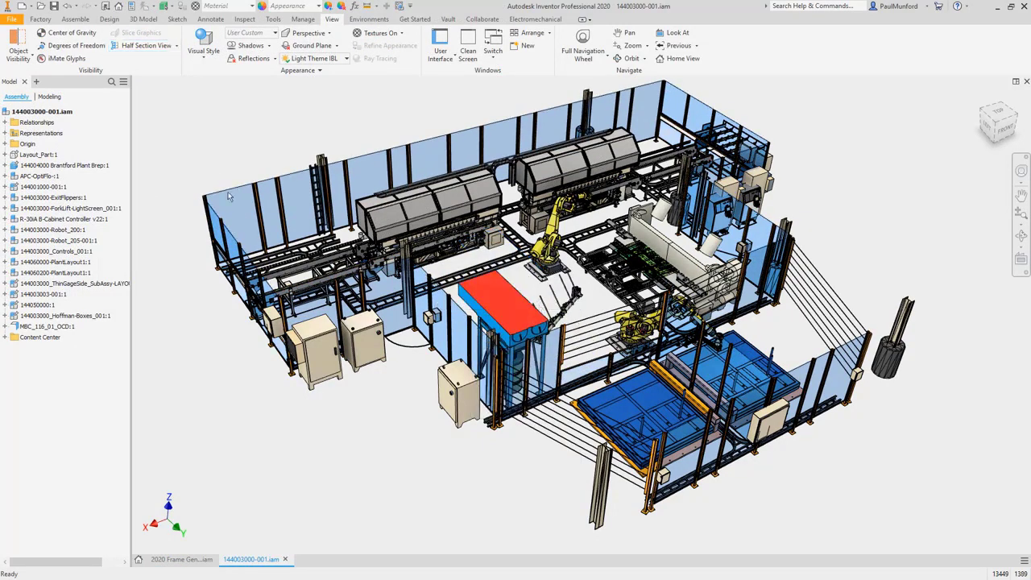
right_click(228, 195)
click(210, 290)
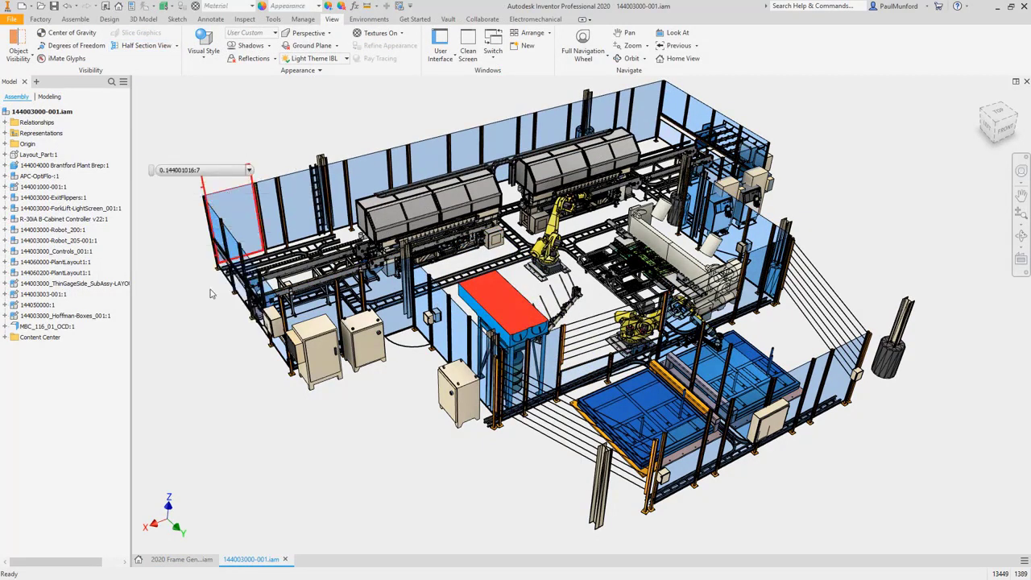
click(250, 171)
click(219, 196)
key(F6)
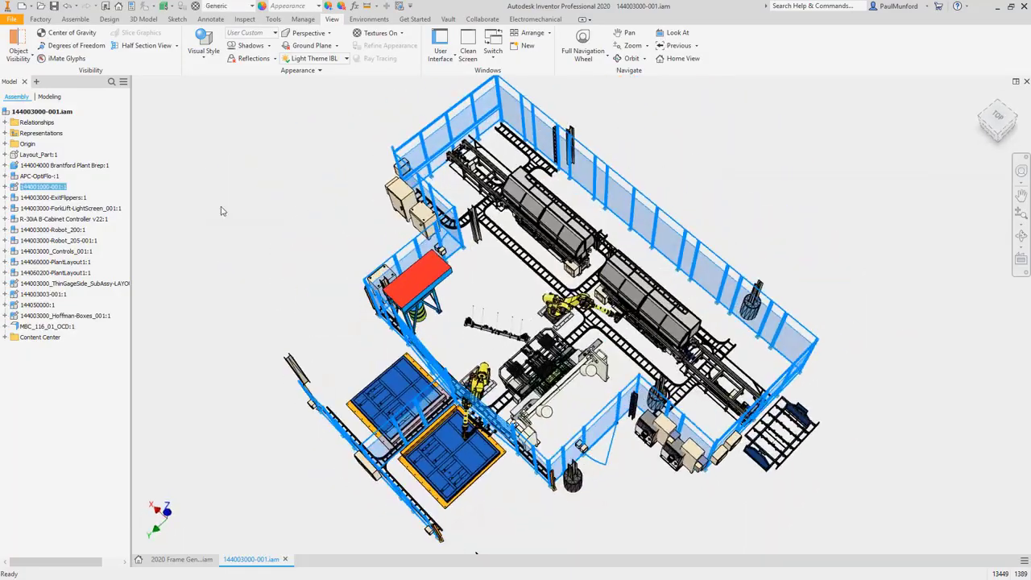
key(F5)
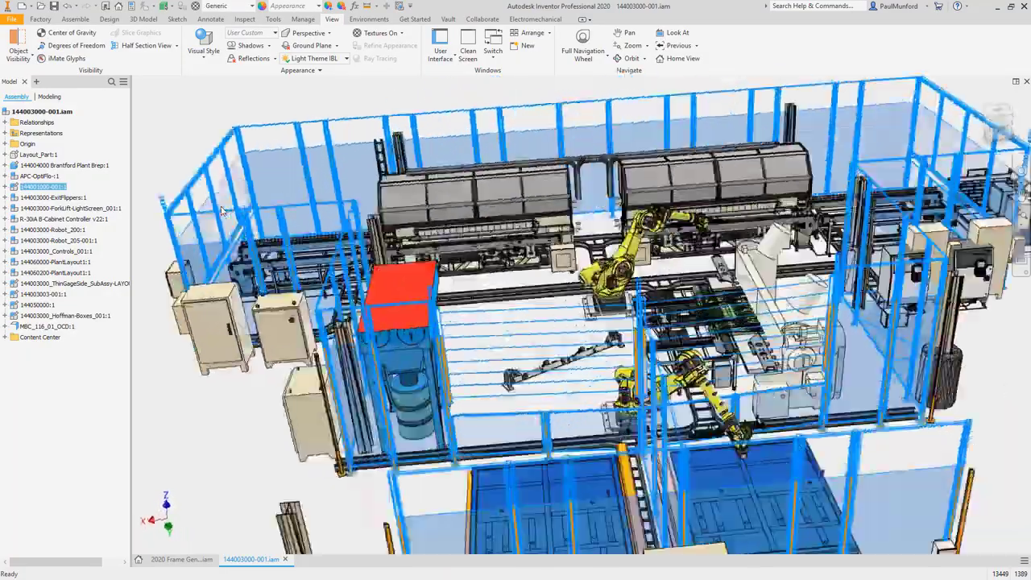
right_click(264, 223)
key(Escape)
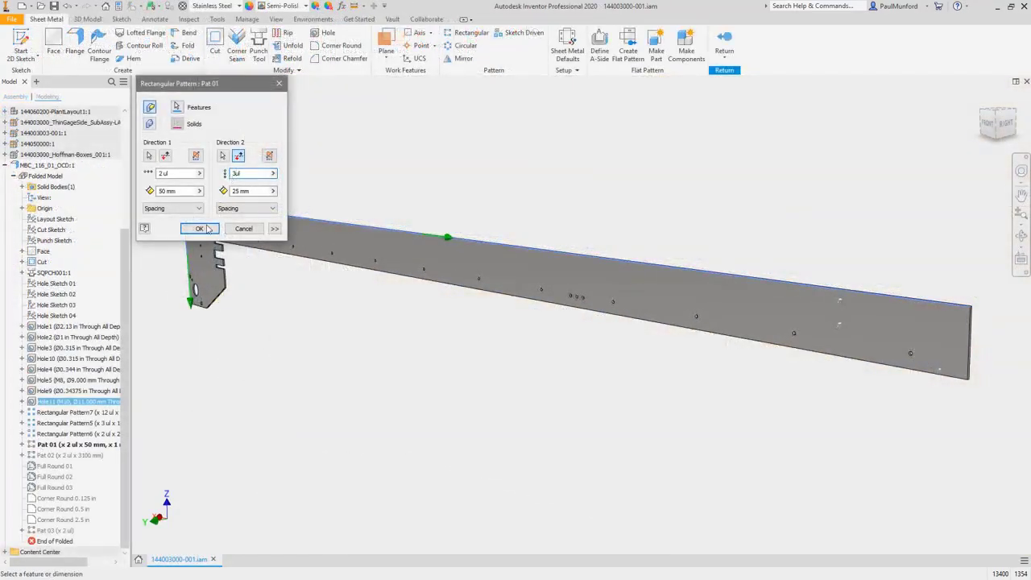
Apply the Pat 01 hole pattern, raise Pat 02 to 5 instances, and return to the assembly
click(200, 229)
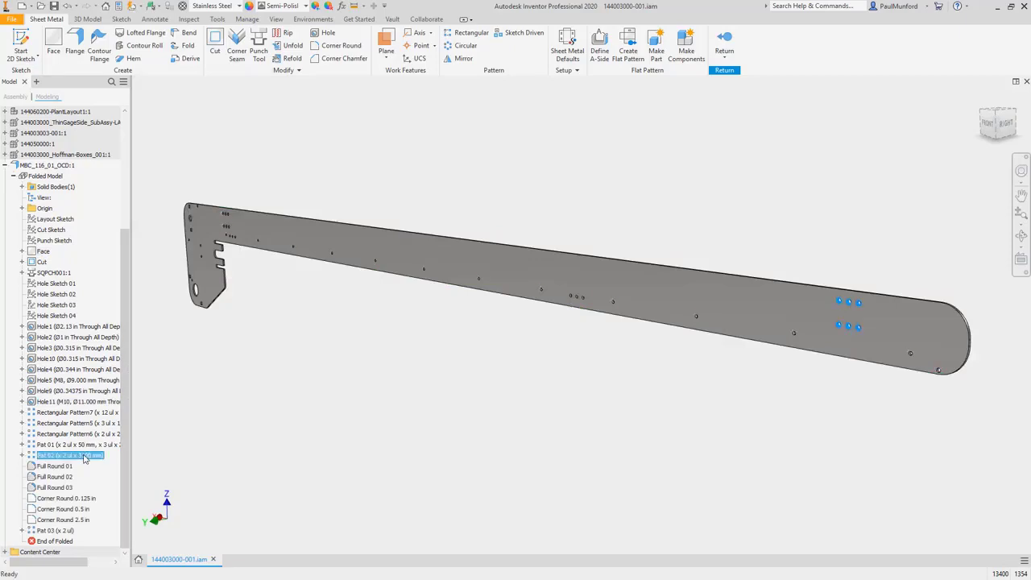
double_click(81, 456)
click(199, 229)
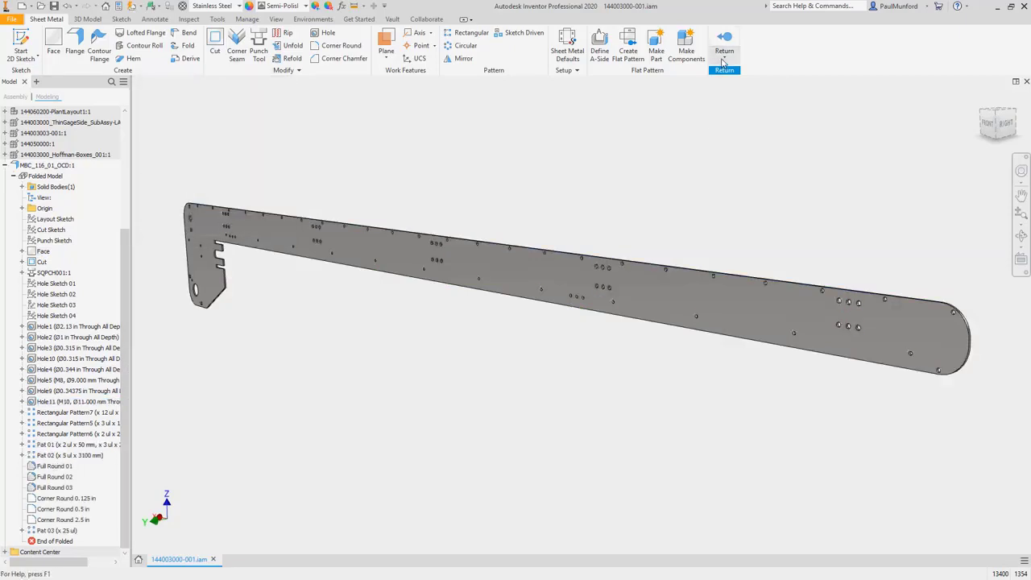
click(724, 45)
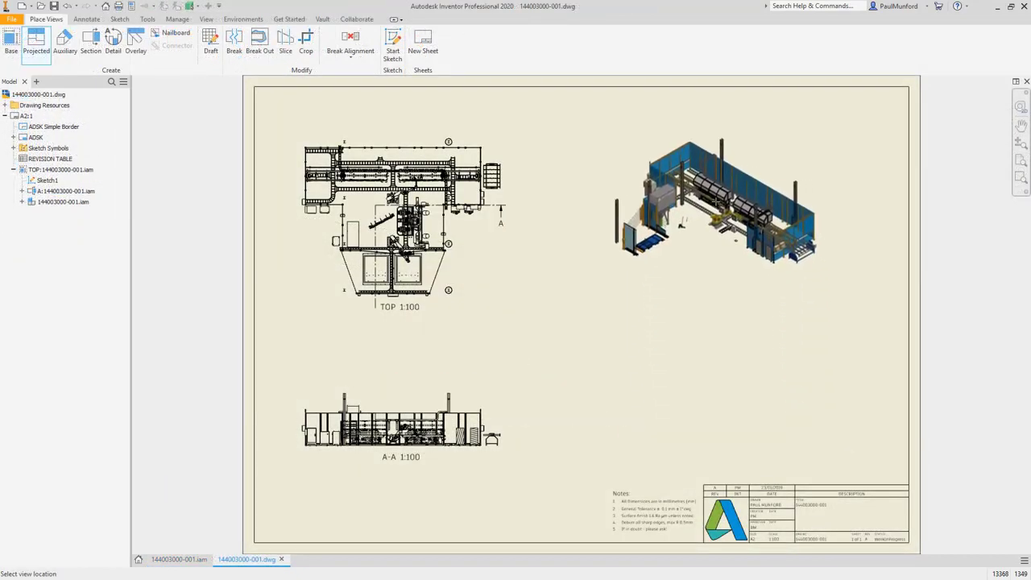
Place an isometric view projected from the TOP view at the sheet's top right
click(716, 201)
right_click(716, 201)
click(744, 202)
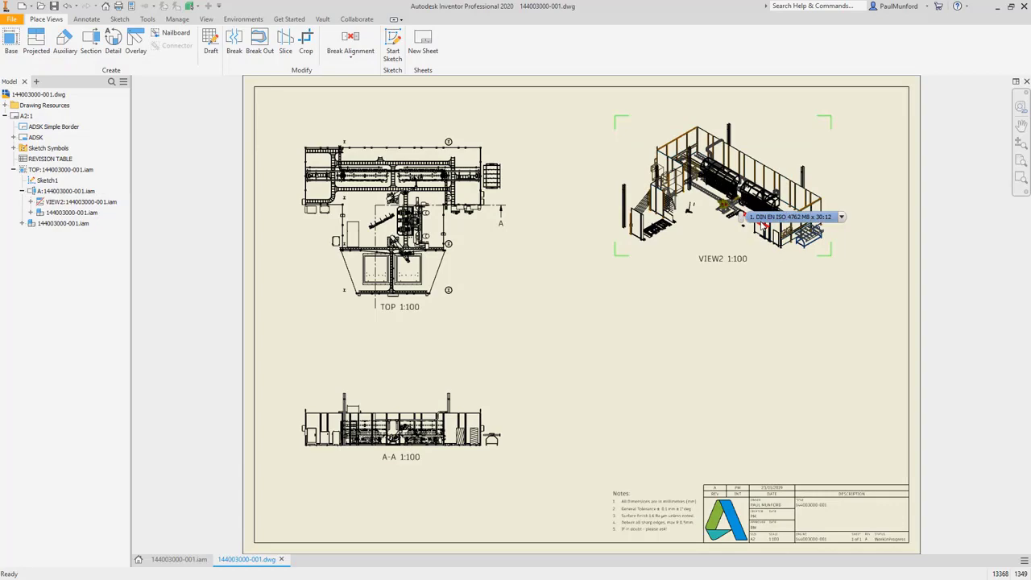
Create auxiliary view B from an edge of the TOP view
right_click(483, 251)
click(451, 260)
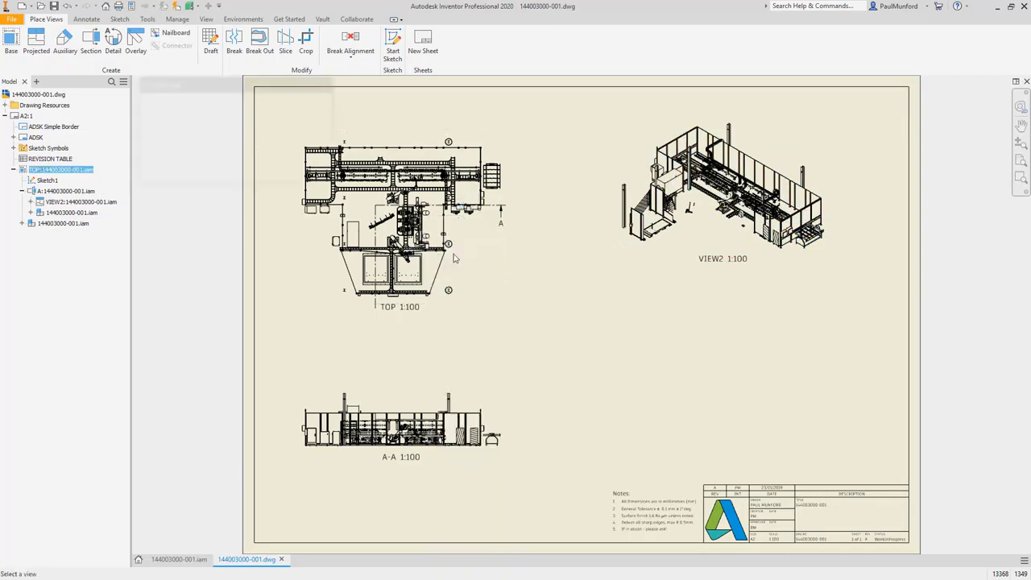
click(380, 222)
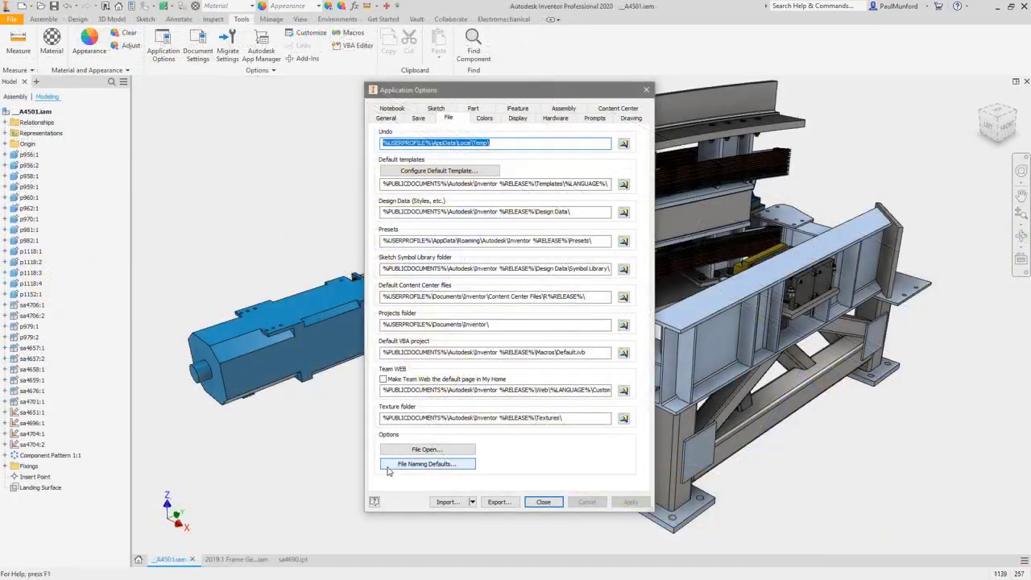
Append unique and index numbers to the default Frame Assembly file name
click(641, 190)
click(561, 191)
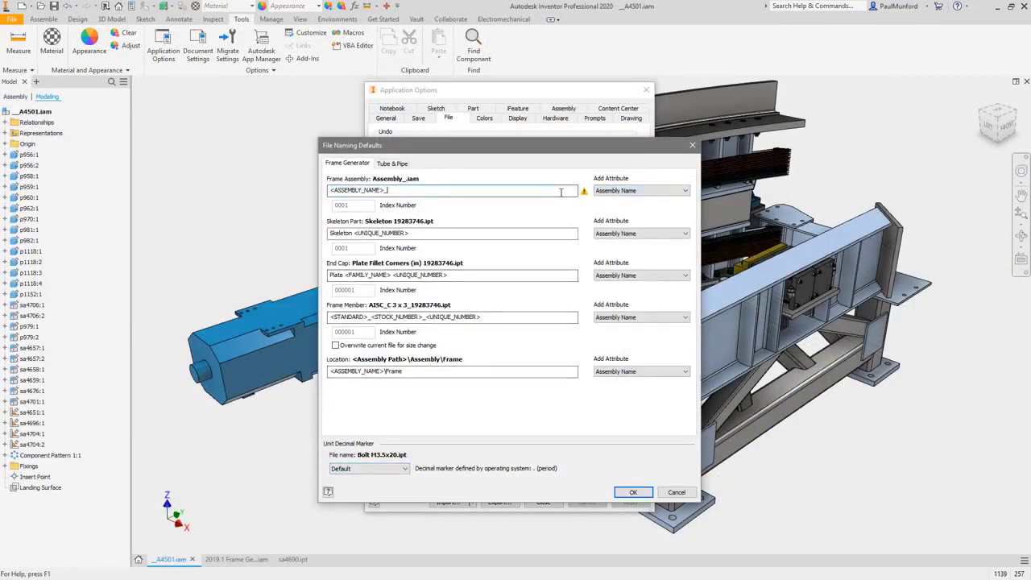
click(641, 190)
click(604, 212)
click(642, 190)
click(602, 216)
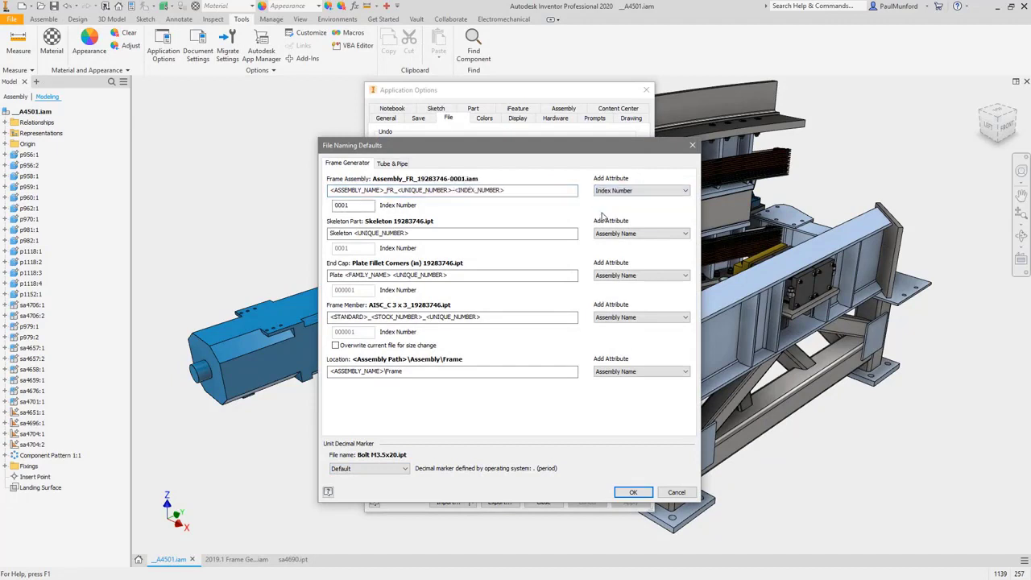
Base the Skeleton Part and End Cap file names on the assembly name with added attributes
click(599, 234)
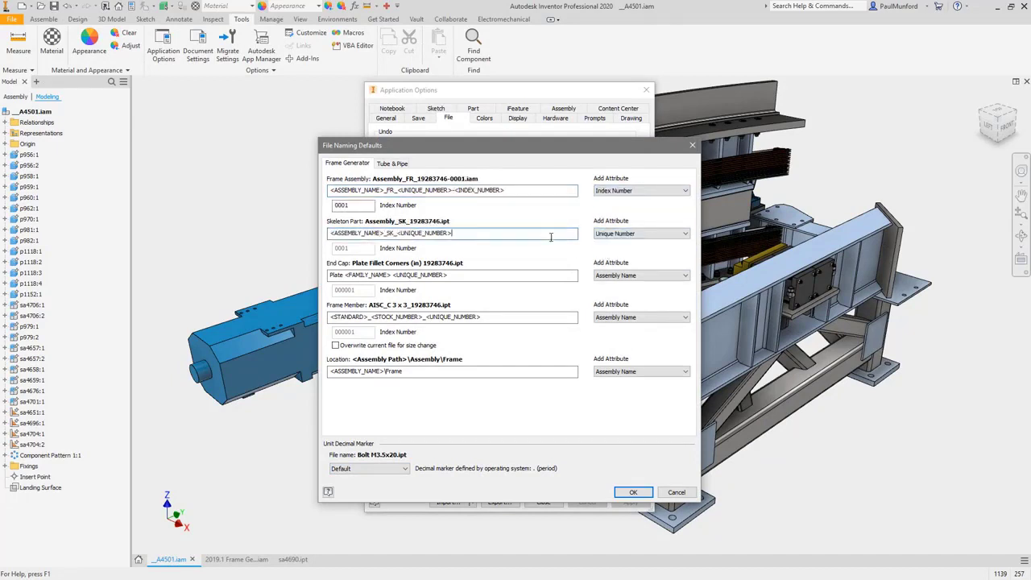
click(642, 233)
click(628, 241)
drag(564, 275, 316, 282)
click(641, 275)
click(620, 287)
click(528, 277)
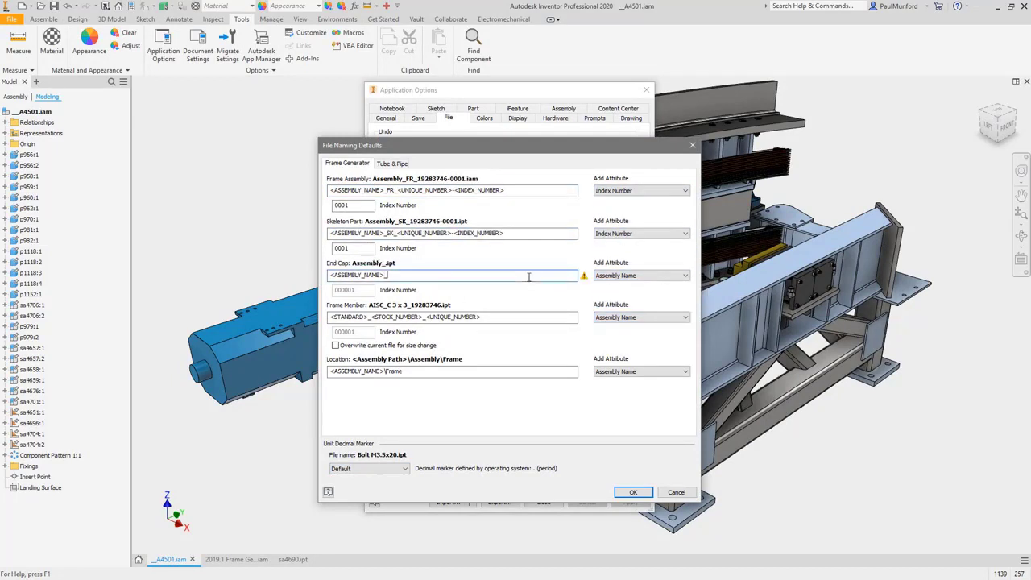
click(641, 275)
click(620, 298)
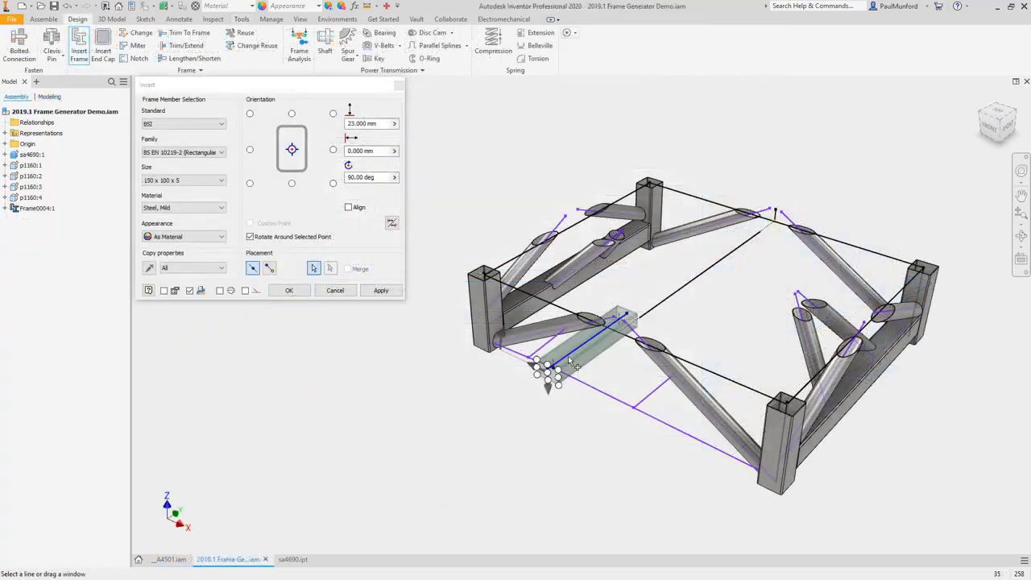
scroll(569, 360, up, 5)
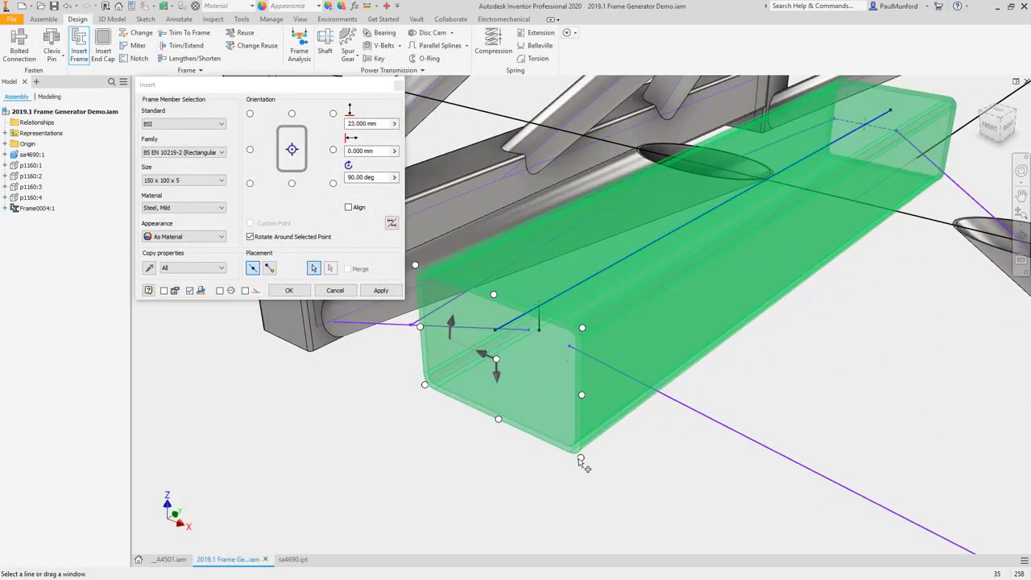
Centre the 150 x 100 x 5 tube profile on its line and rotate it to 180°
click(580, 460)
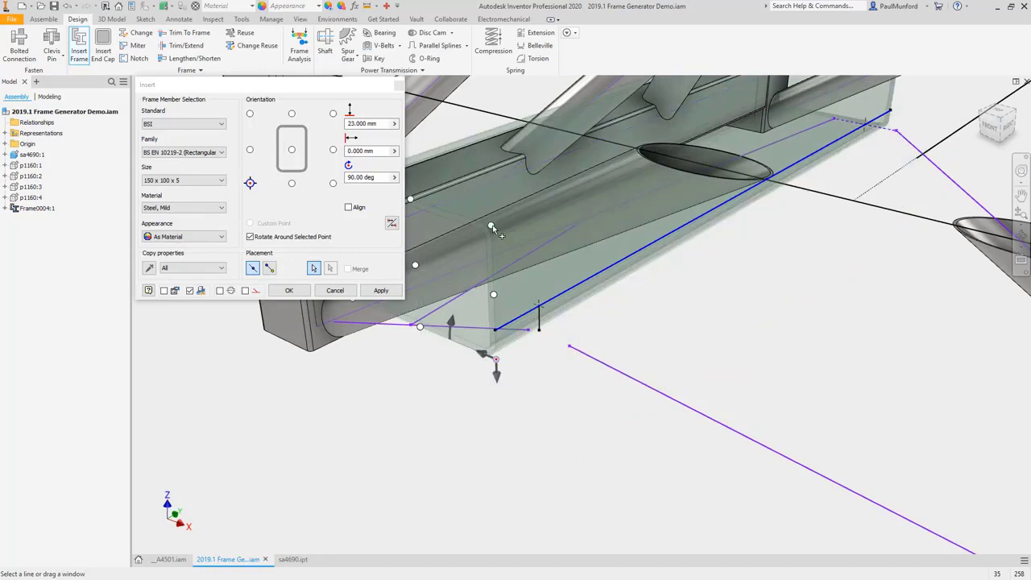
click(491, 228)
click(373, 409)
click(584, 331)
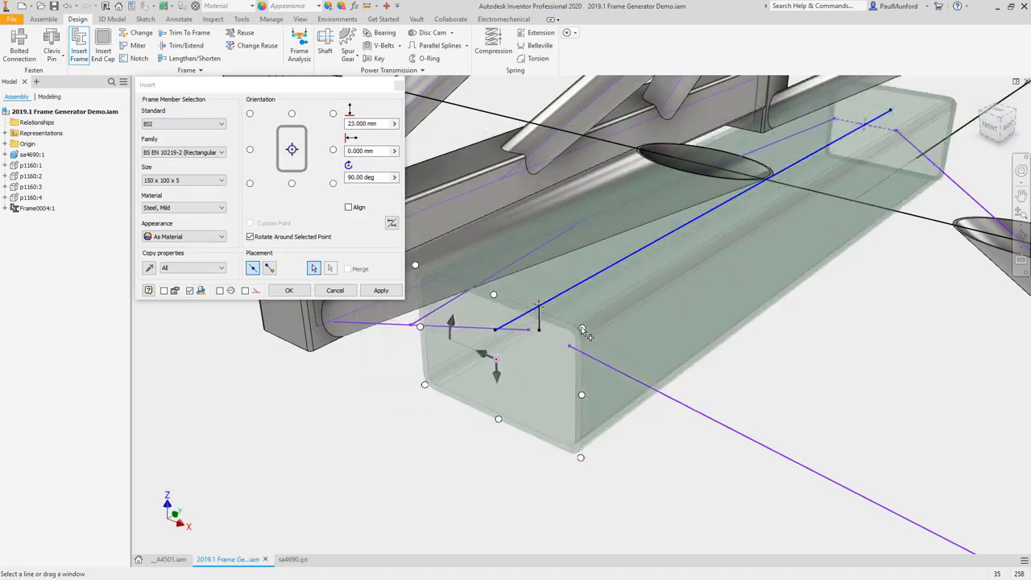
click(456, 330)
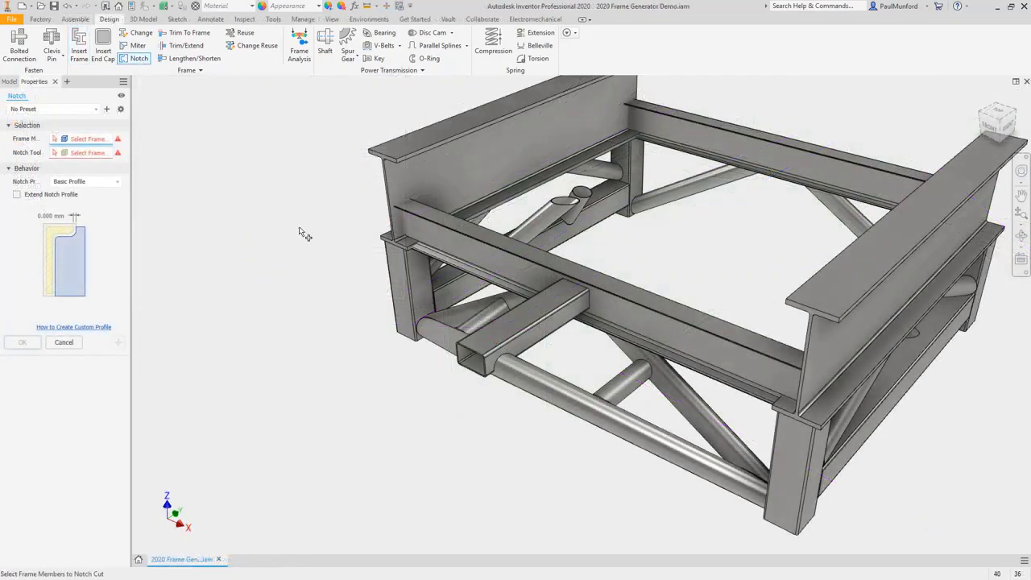
Select the two crossbeams to notch and the right and back I-beams as notch tools
click(668, 169)
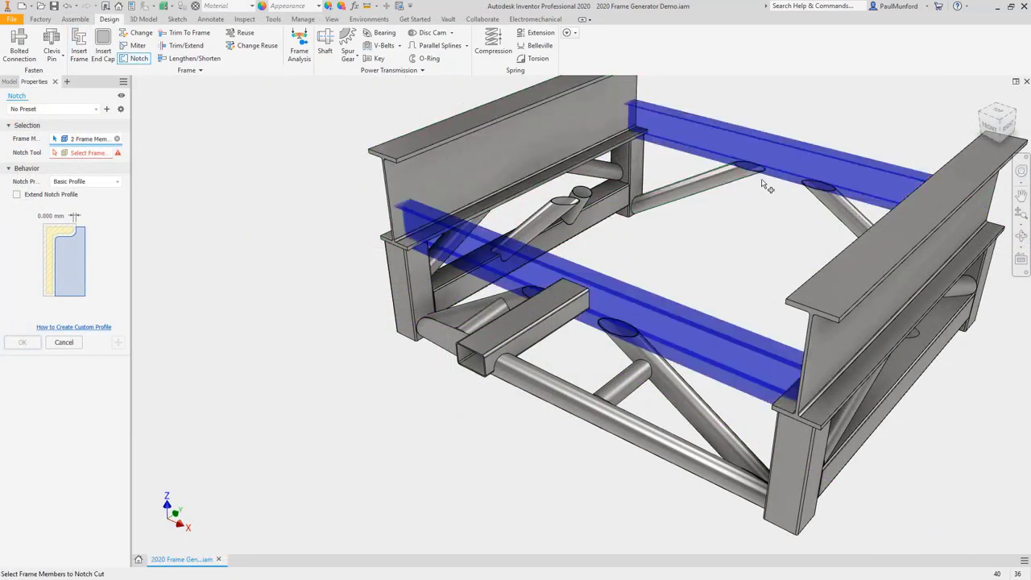
right_click(765, 184)
click(797, 189)
click(820, 278)
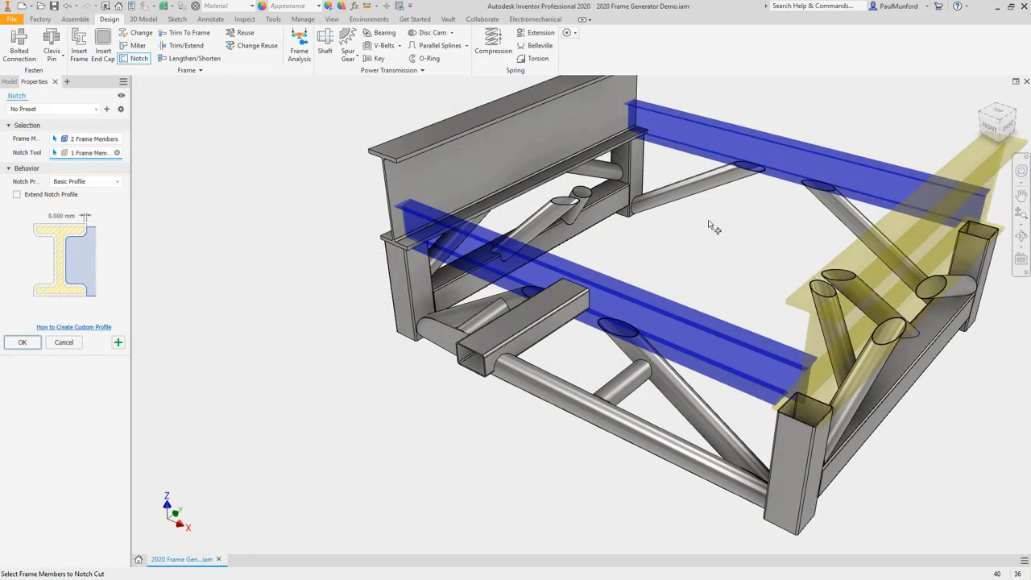
click(539, 167)
Cut the notches with the Custom I template preset and make the tube cut perpendicular
click(116, 182)
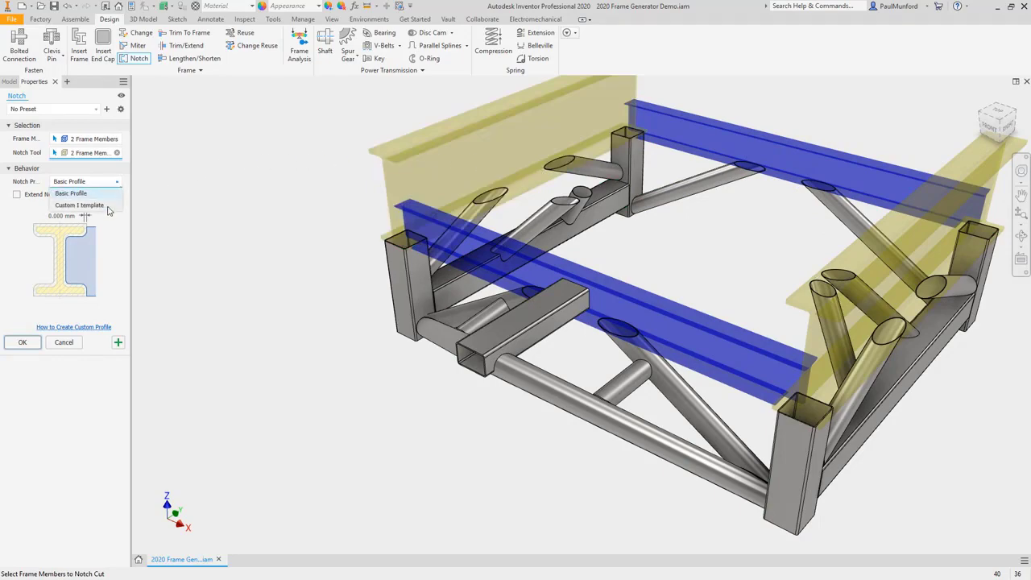
click(106, 205)
click(96, 108)
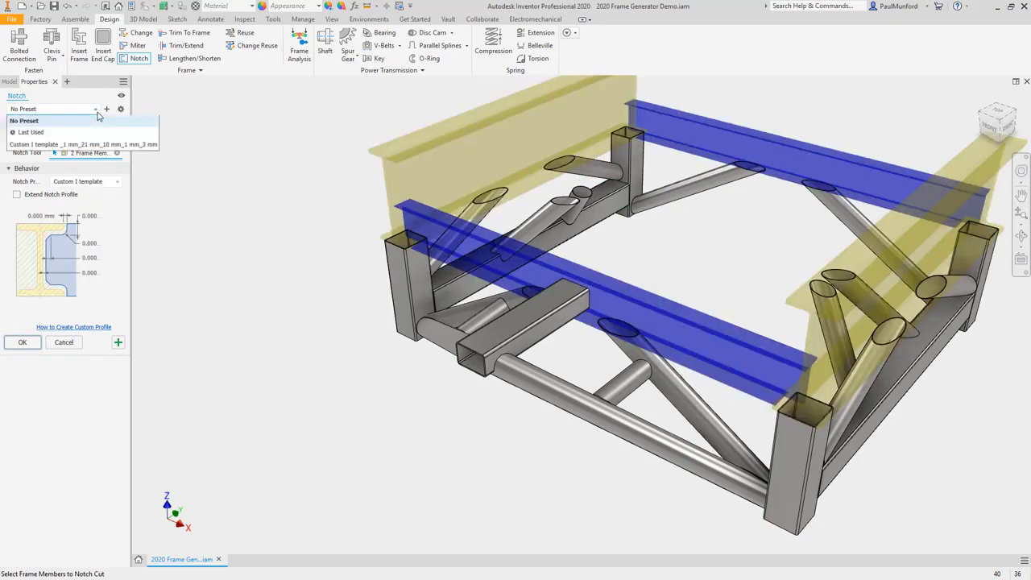
click(95, 144)
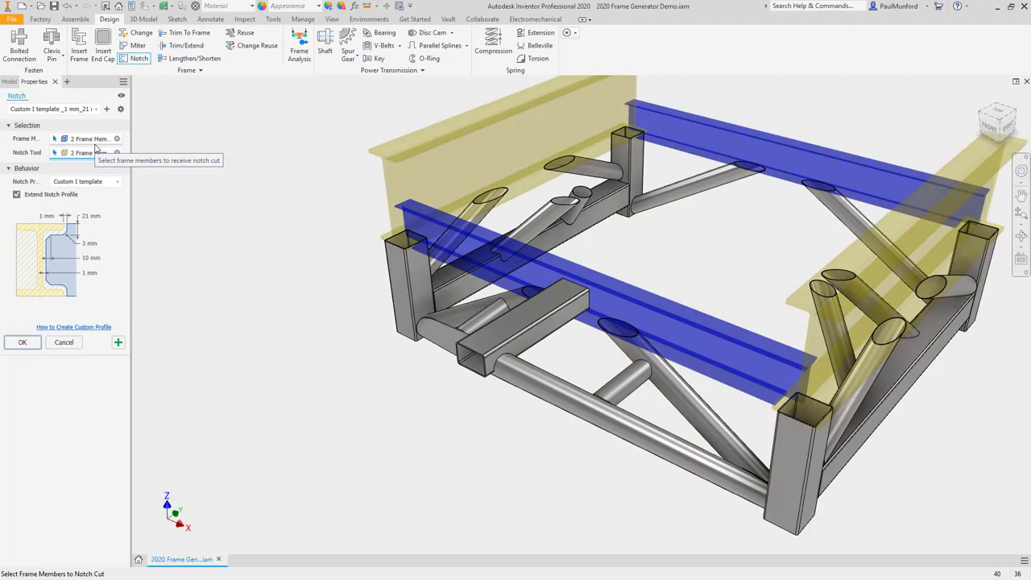
click(35, 345)
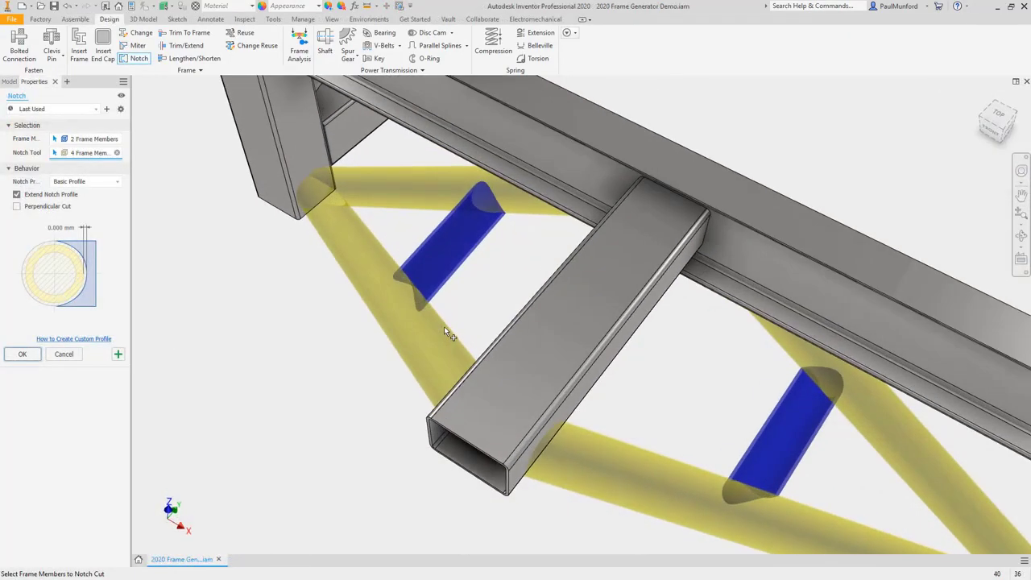
click(17, 207)
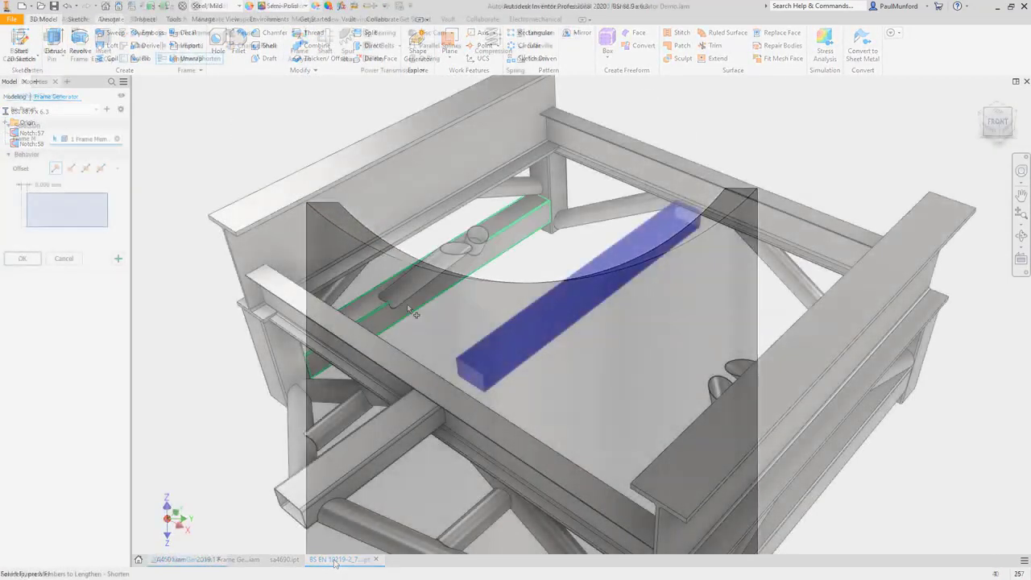
Shorten the centre tube by -750 mm at both ends
key(Tab)
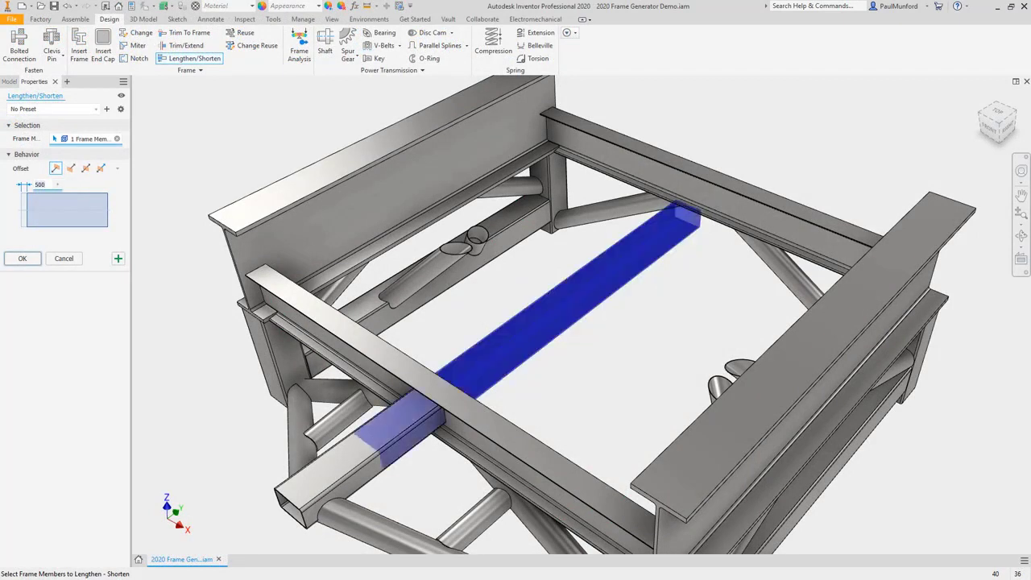
click(70, 169)
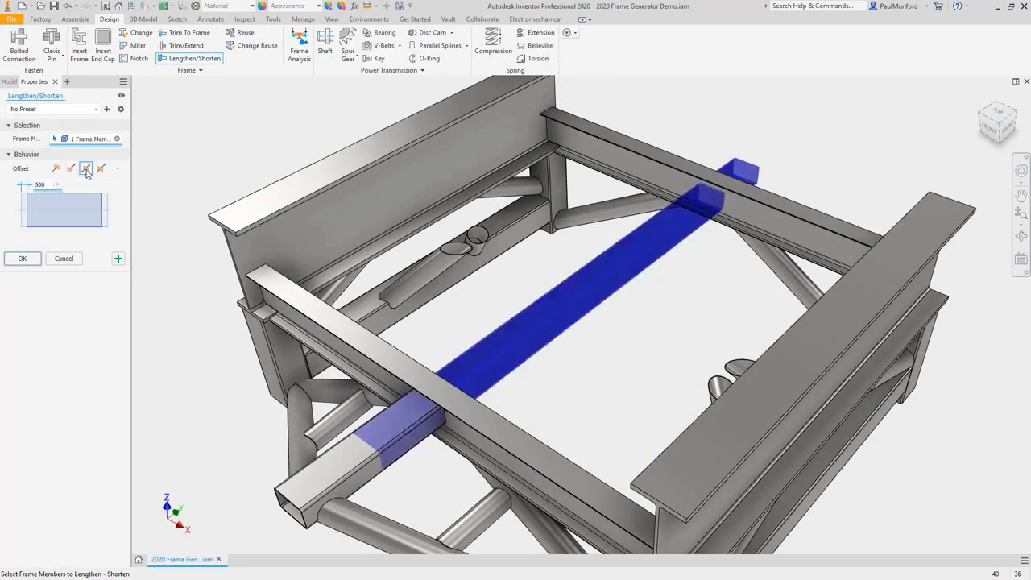
click(99, 168)
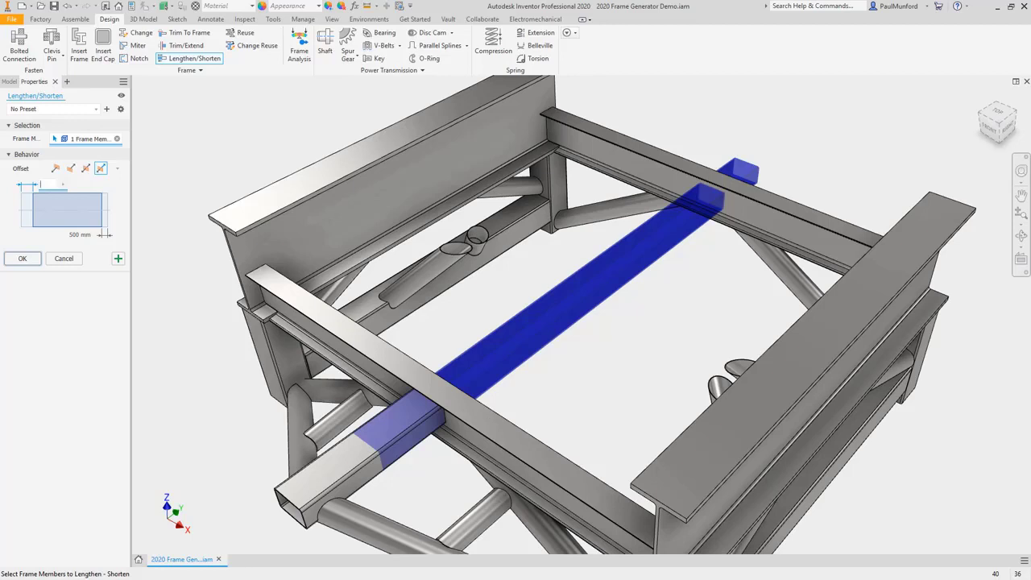
text(-750)
click(23, 258)
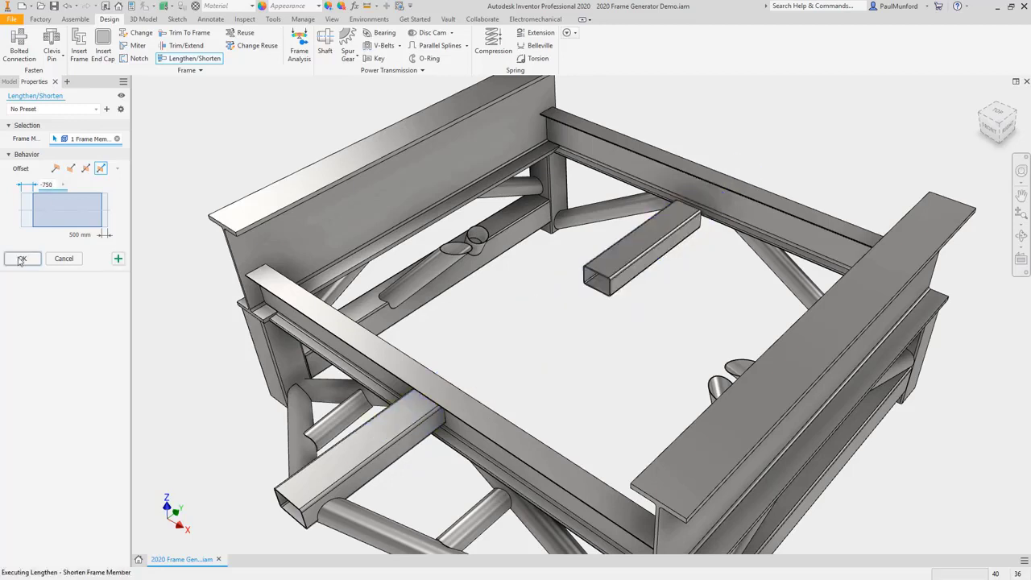
Trim the tube to the back beam's face, then select two members for end-treatment removal
click(186, 45)
click(652, 238)
right_click(746, 216)
click(768, 216)
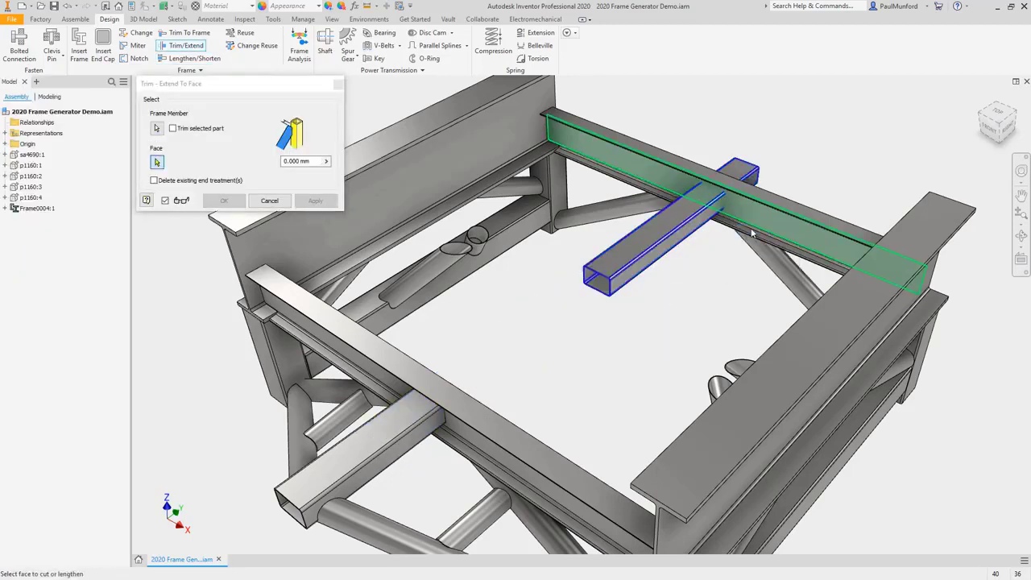
click(173, 128)
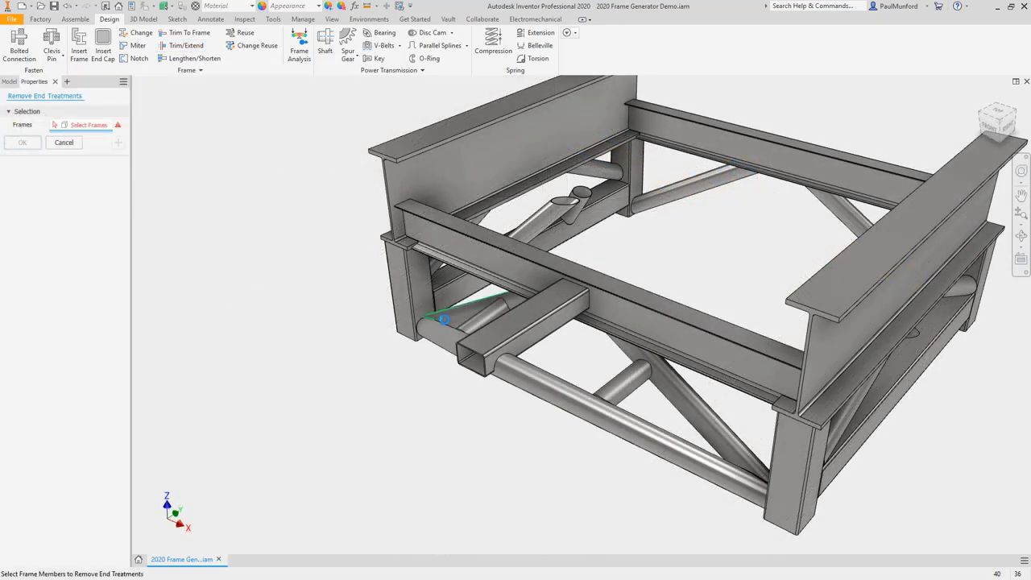
click(444, 319)
click(636, 355)
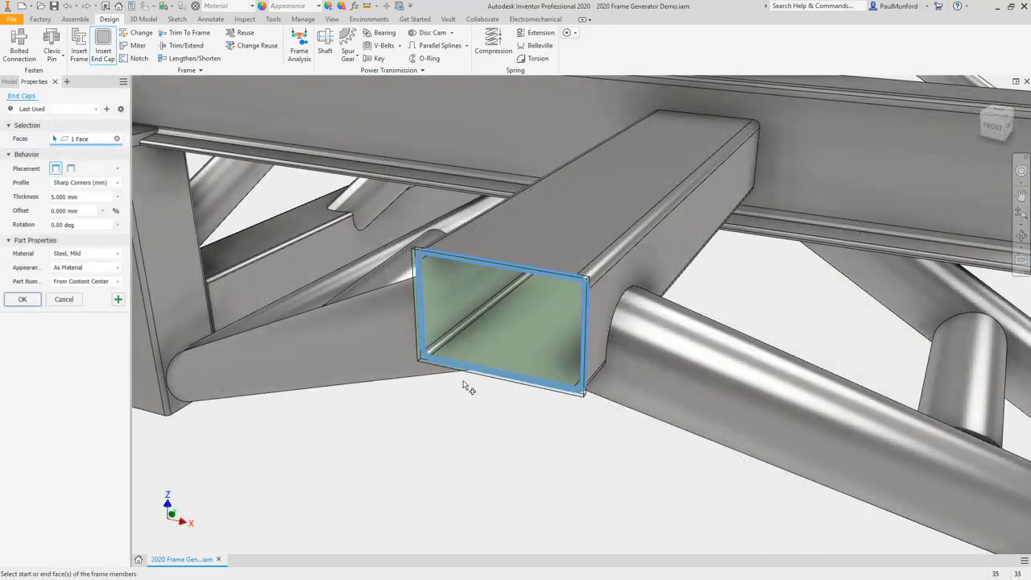
Add a 15 mm inset end cap with chamfered corners and offset 1 to the tube end
click(51, 198)
text(15)
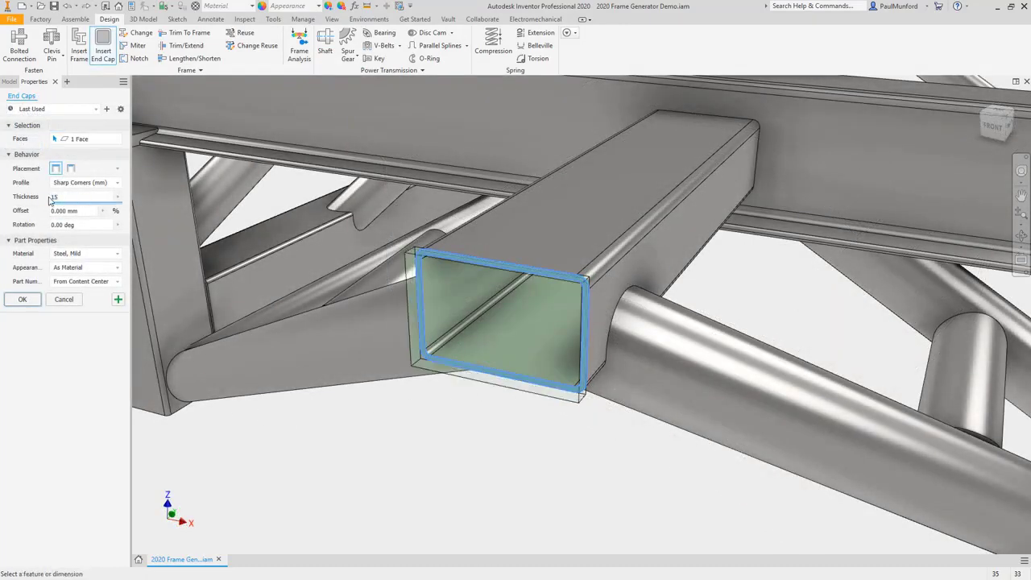
click(82, 211)
text(1)
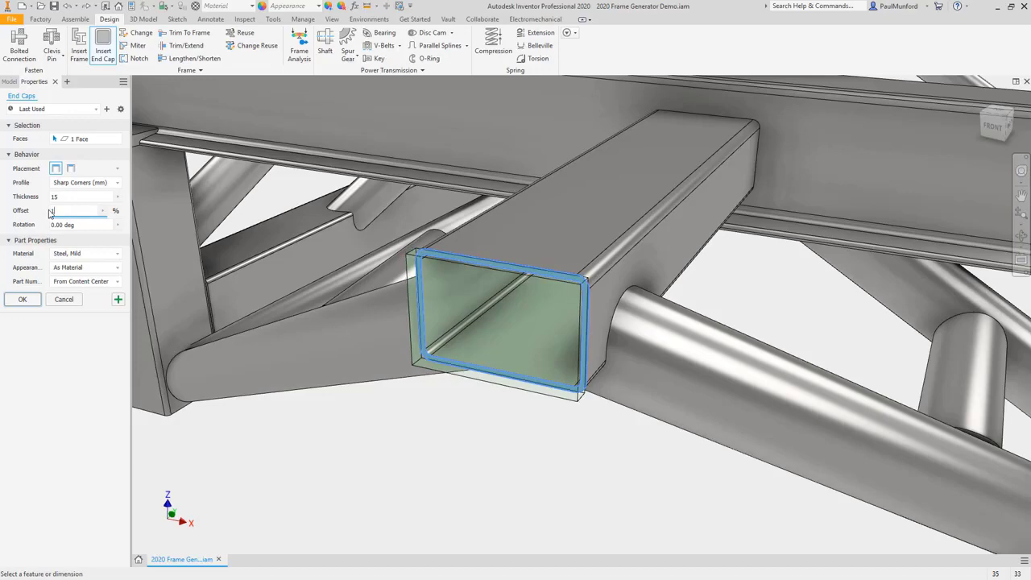
click(71, 168)
click(81, 183)
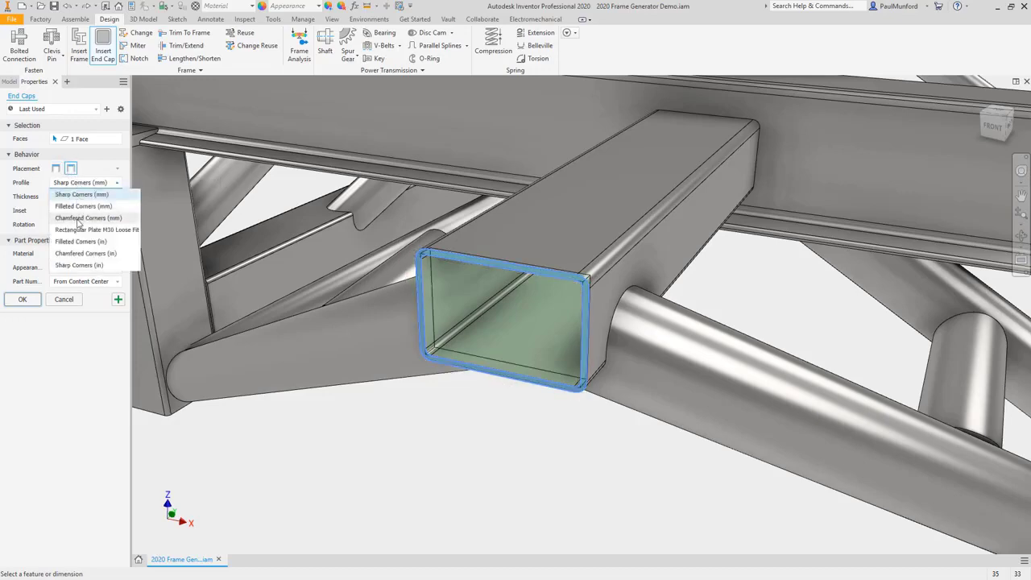
click(77, 221)
click(118, 314)
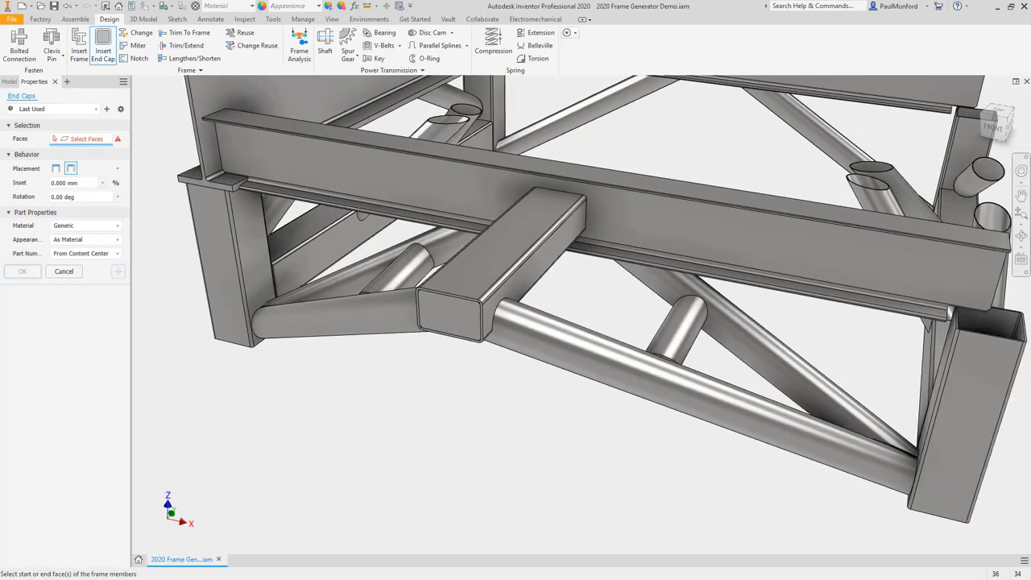
Place M30 rectangular base plates outside the bottom ends of two legs
click(255, 342)
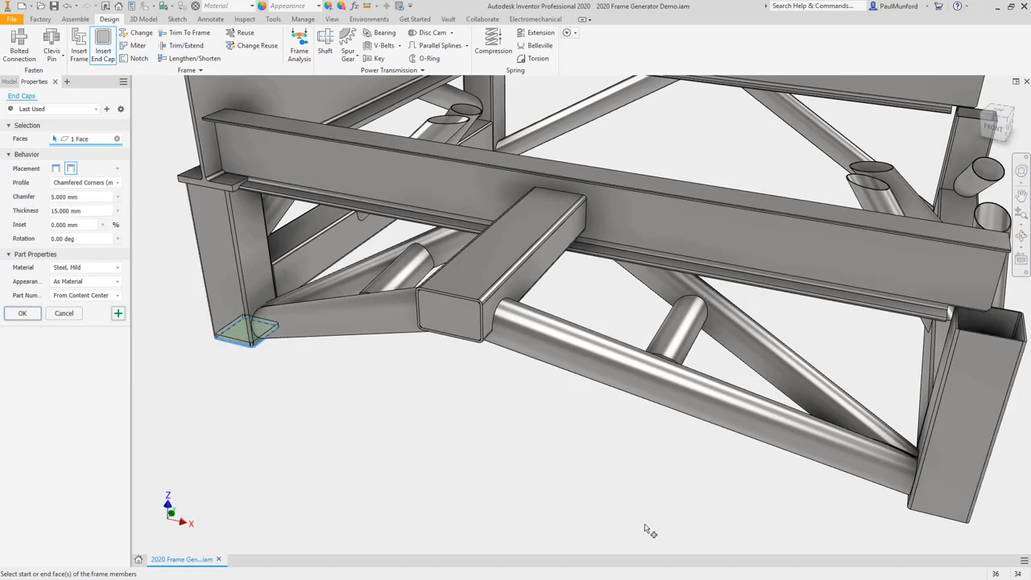
click(923, 518)
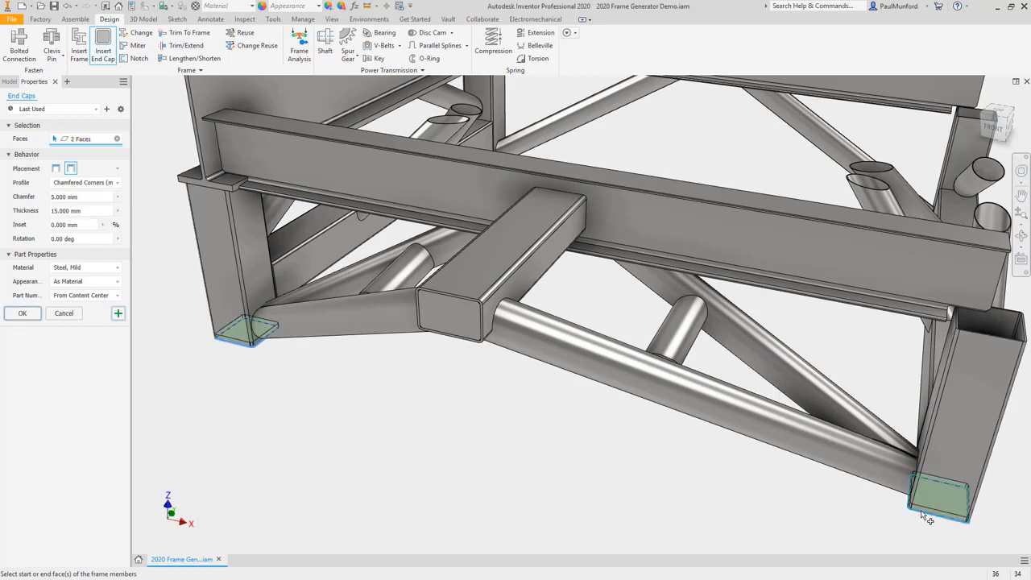
click(117, 182)
click(88, 232)
click(55, 168)
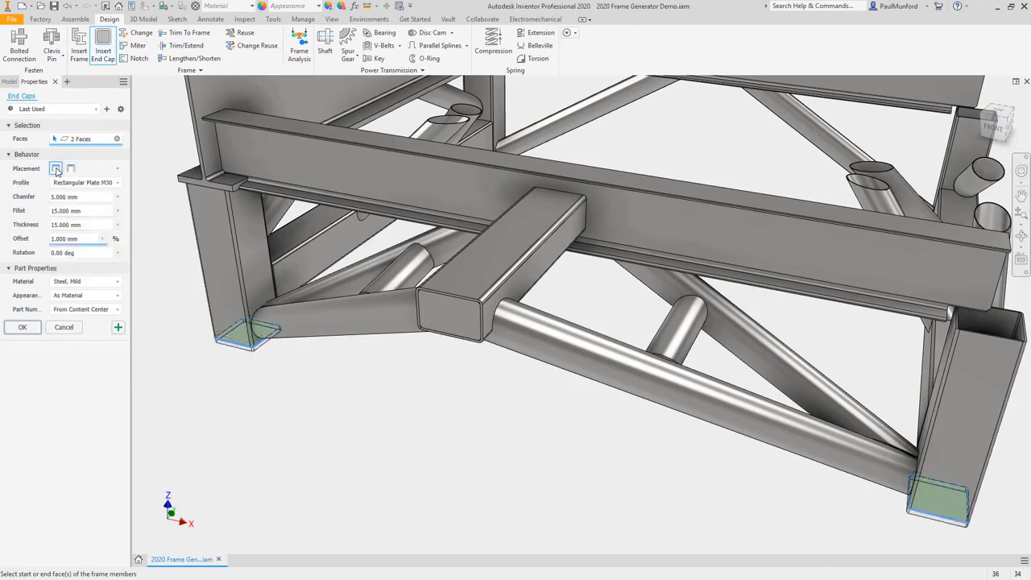
click(24, 327)
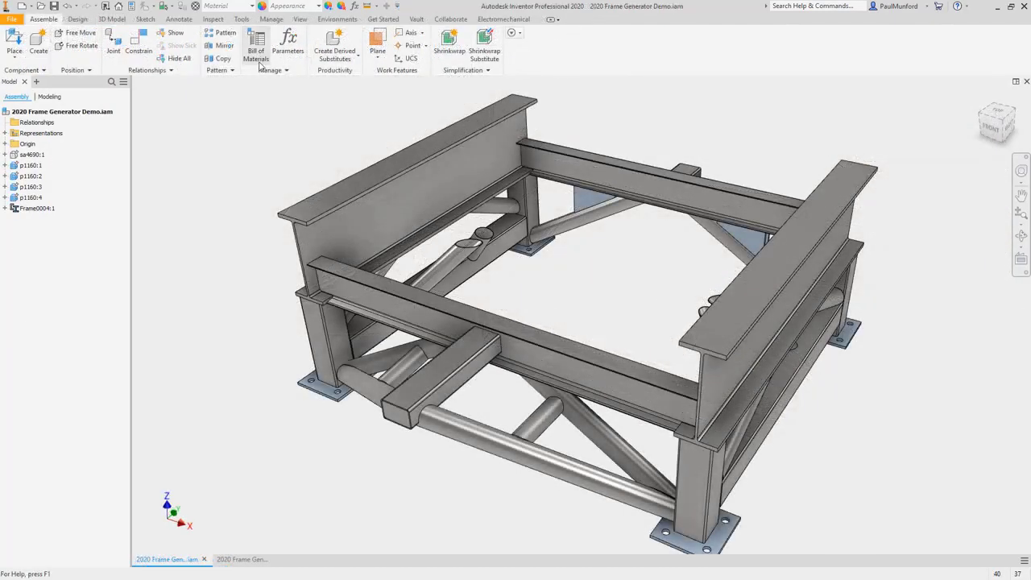
Review the bill of materials, then place a materials parts list at the sheet's top-right
click(259, 64)
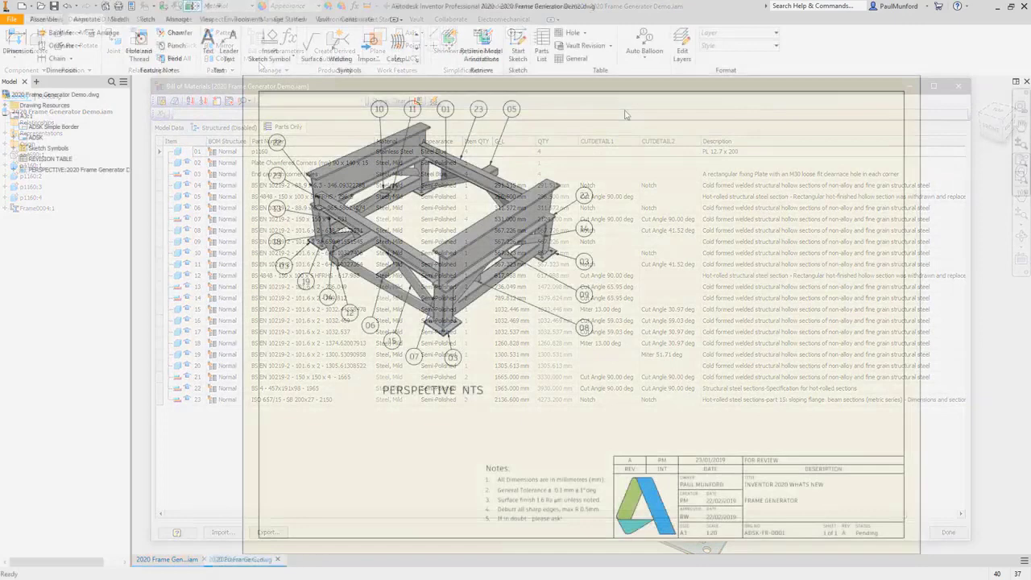
click(545, 61)
click(564, 153)
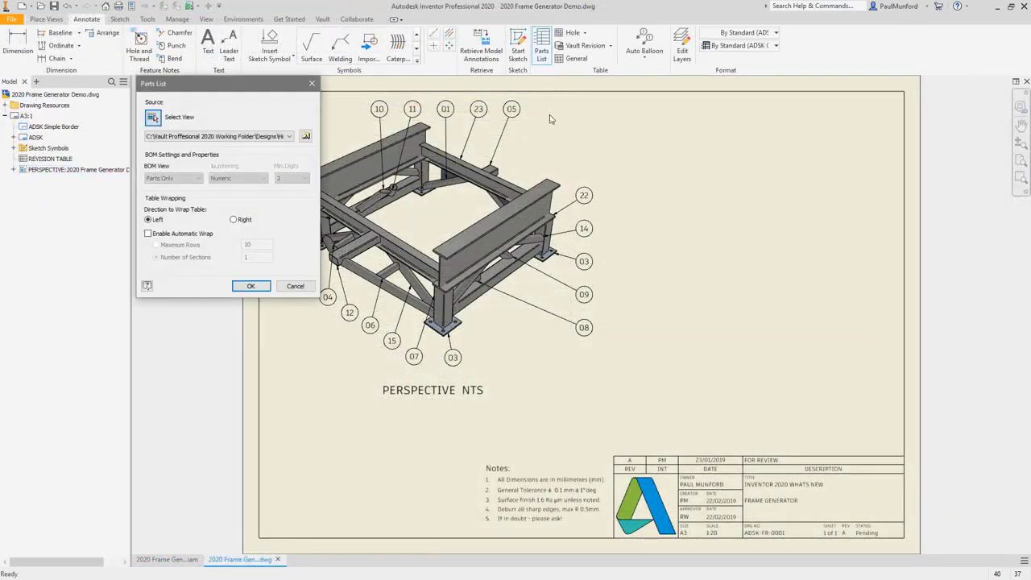
right_click(574, 158)
click(588, 161)
click(759, 45)
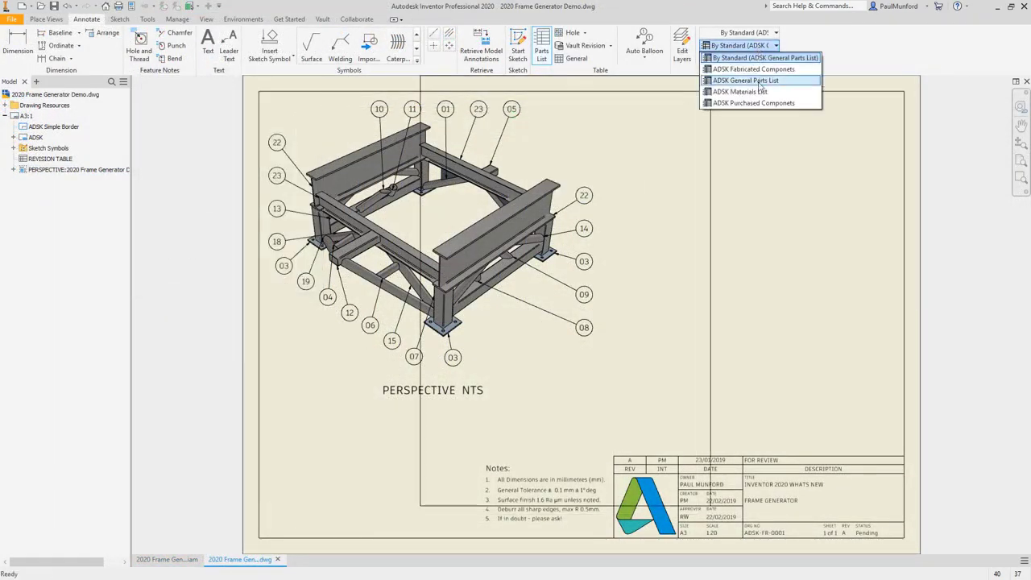
click(749, 89)
click(905, 95)
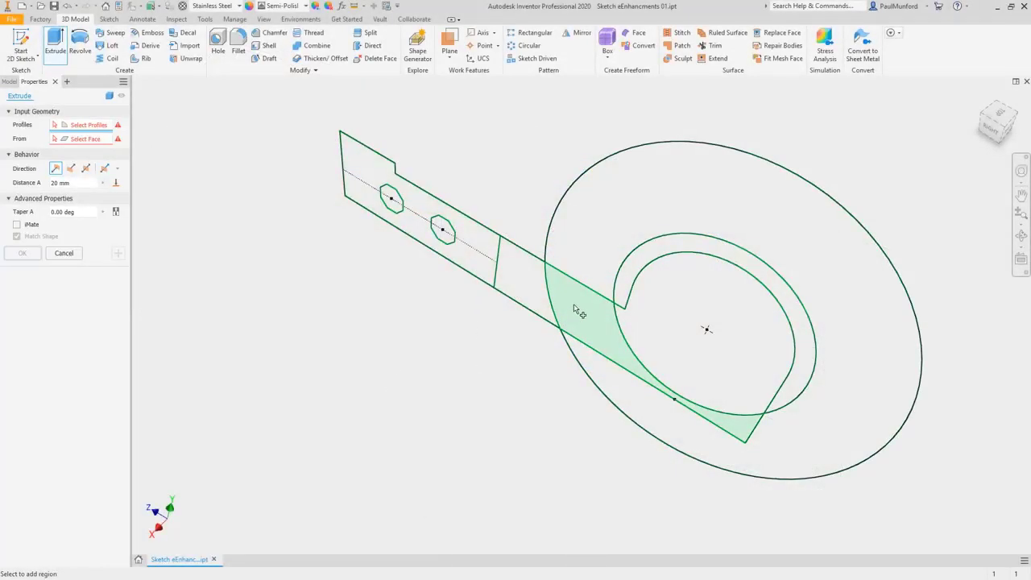
Extrude the left strip profile 33 deep, then select the strip and circle profiles for a 20 extrusion
click(481, 269)
text(30)
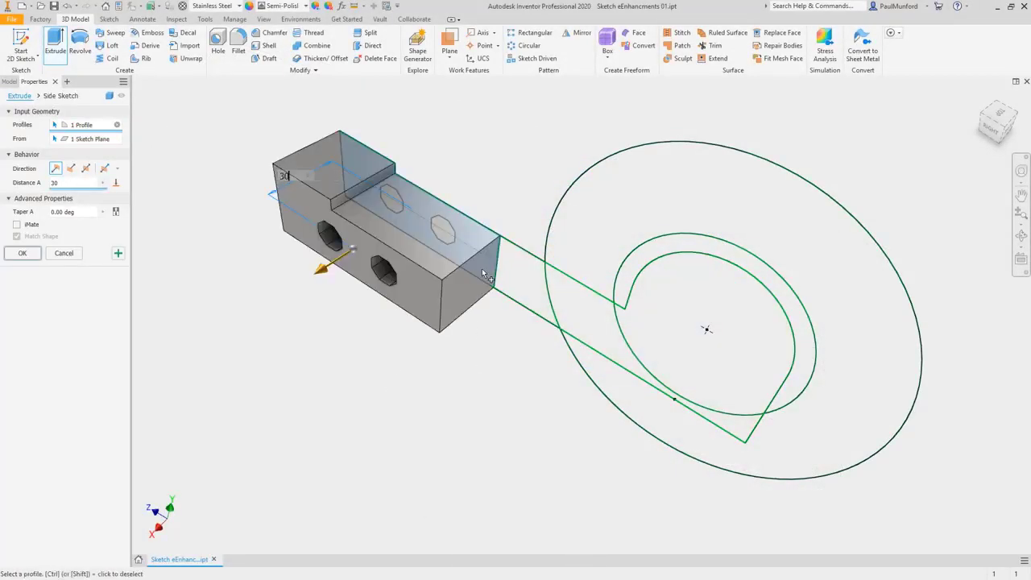
key(BackSpace)
text(3)
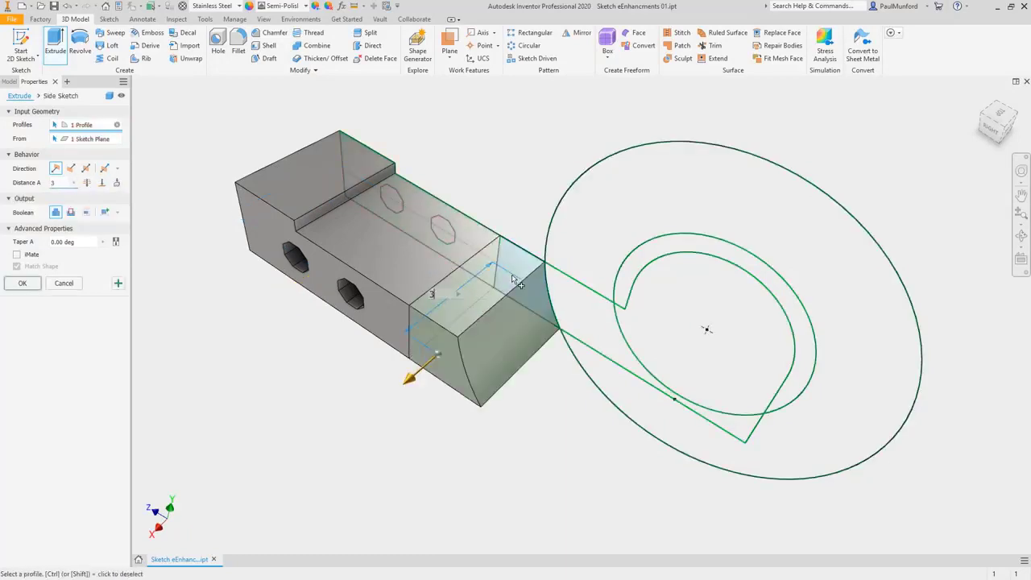
right_click(509, 275)
click(518, 243)
click(587, 299)
click(629, 326)
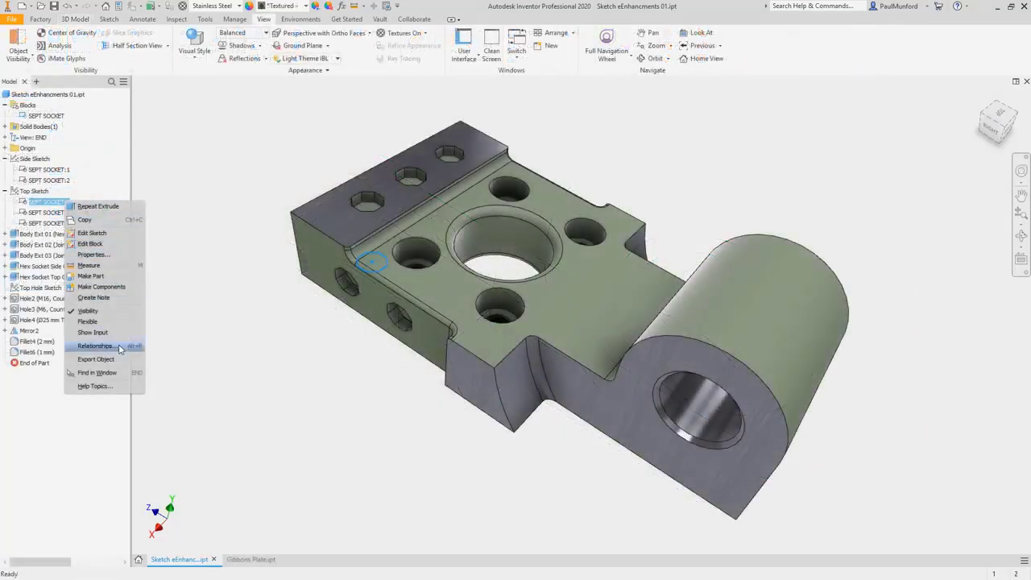
Review the relationships of Top Sketch, SEPT SOCKET:4 and the Hex Socket Top Cuts feature
click(120, 347)
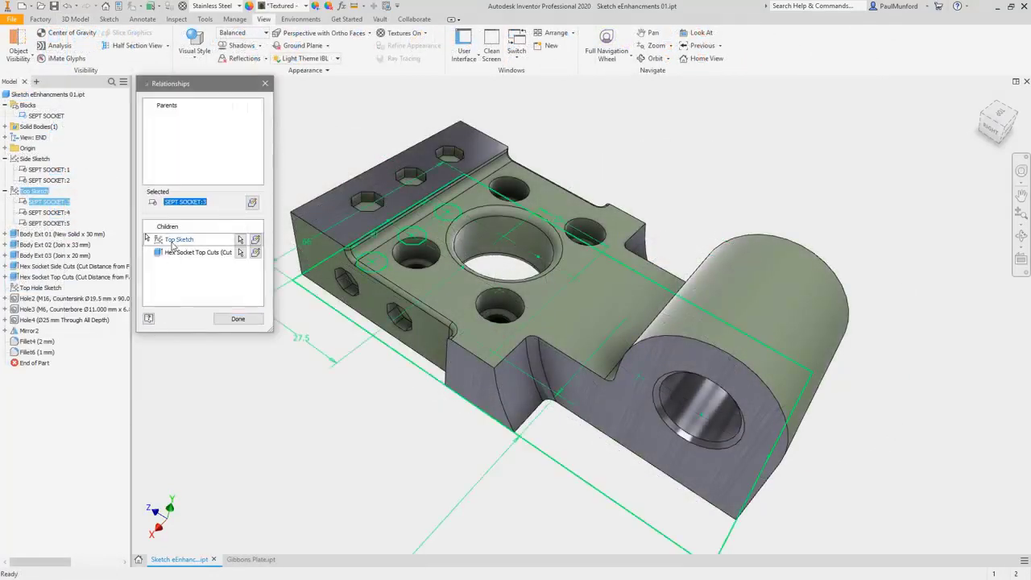
scroll(258, 147, down, 2)
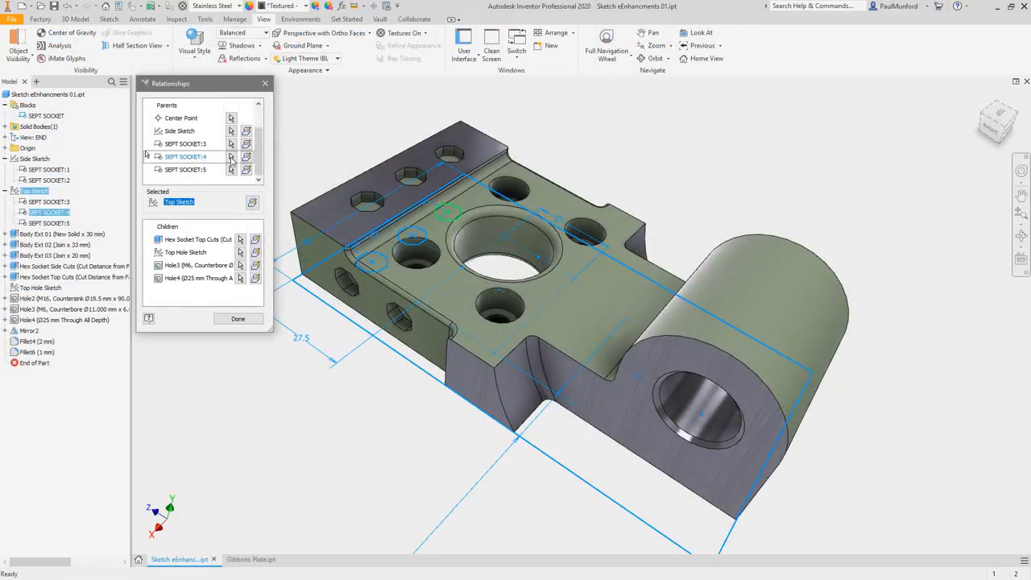
click(232, 161)
click(240, 252)
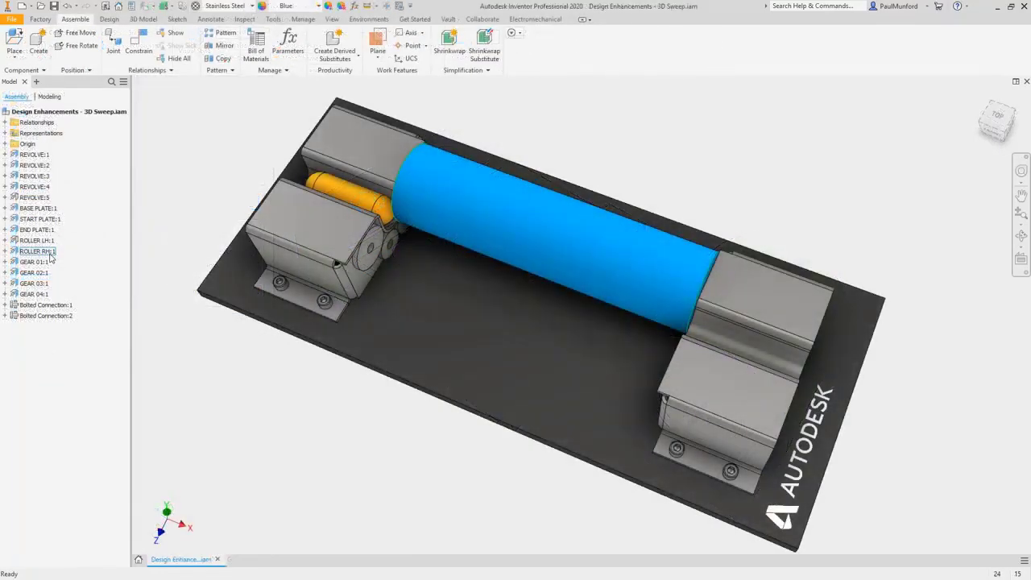
In ROLLER RH:1, sweep the yellow cylinder along the helix, twisted about the axis line
double_click(48, 252)
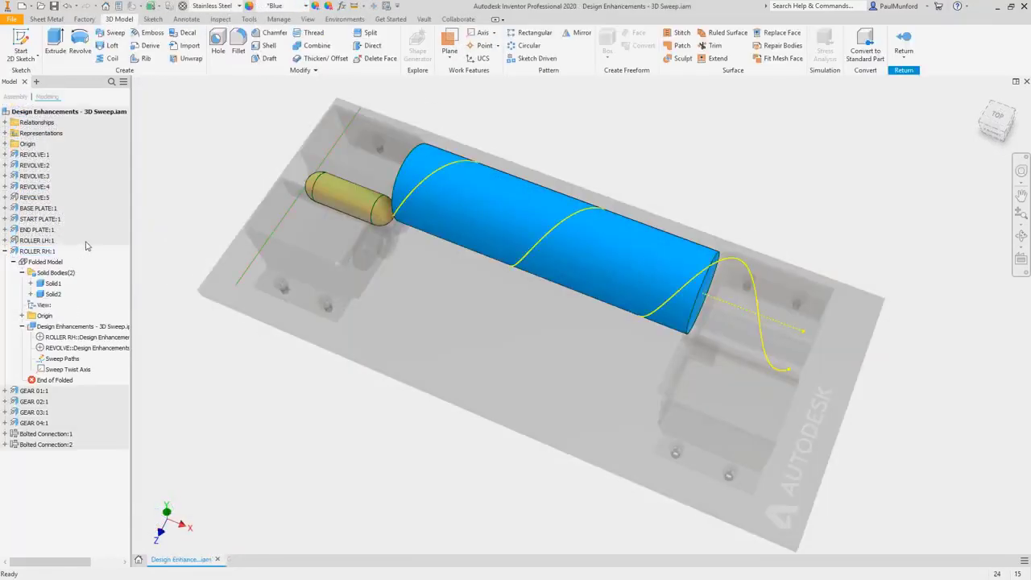
click(115, 34)
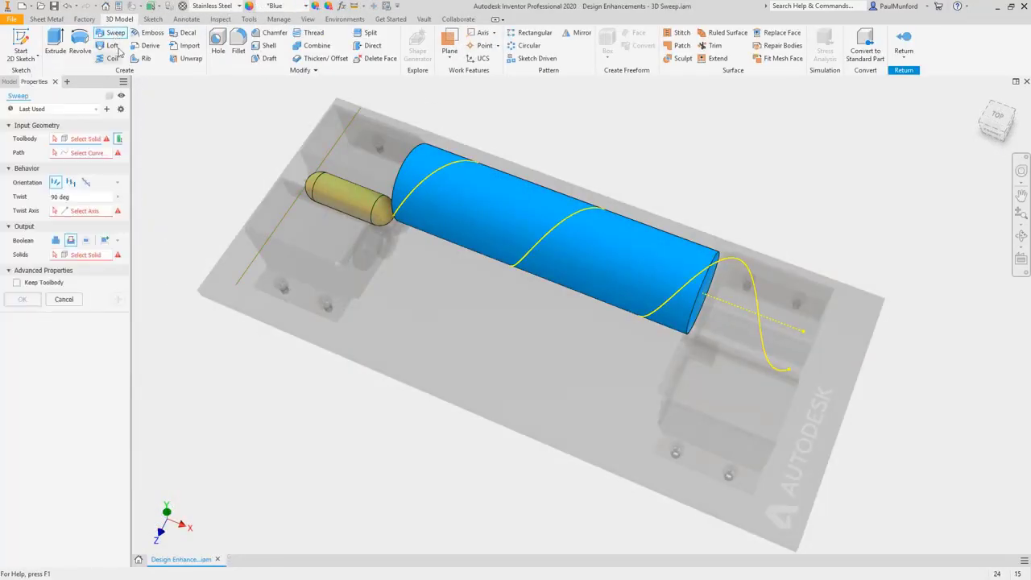
click(319, 190)
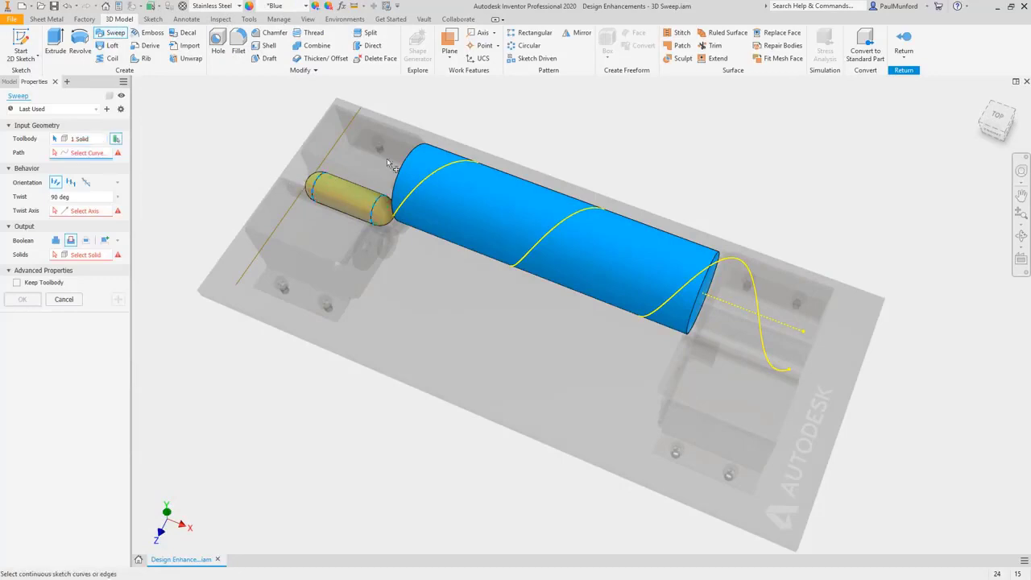
click(448, 162)
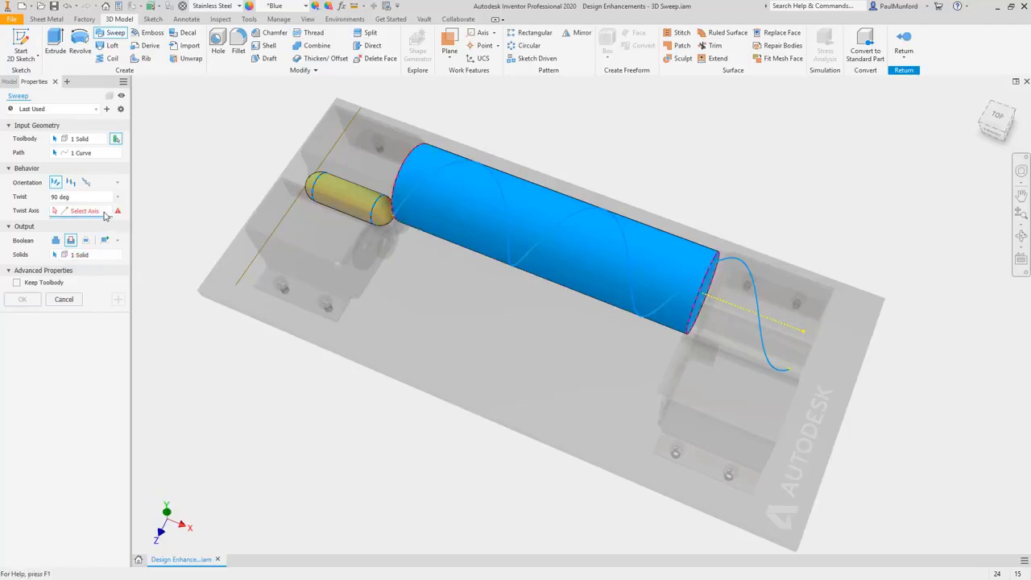
click(274, 229)
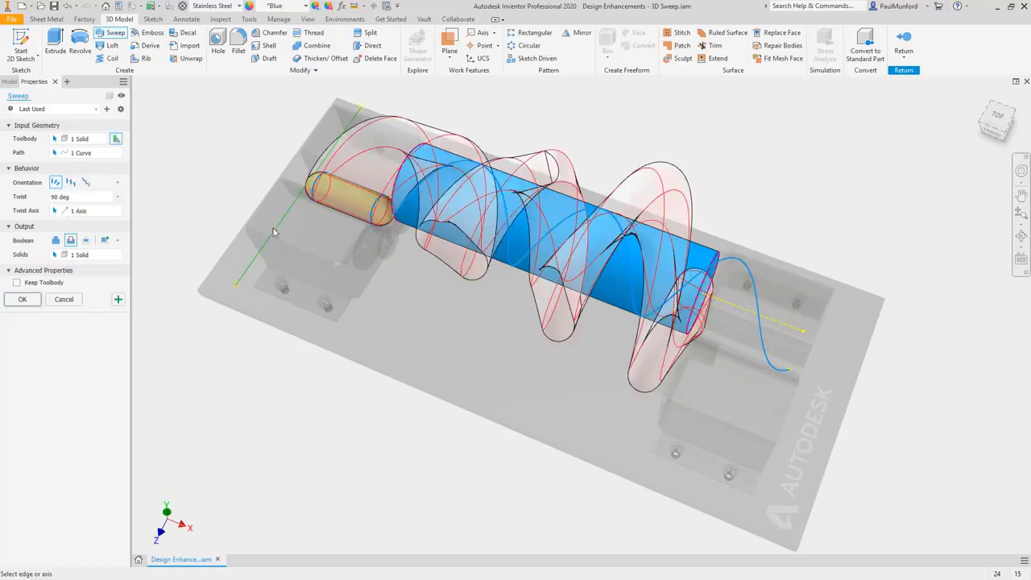
click(36, 301)
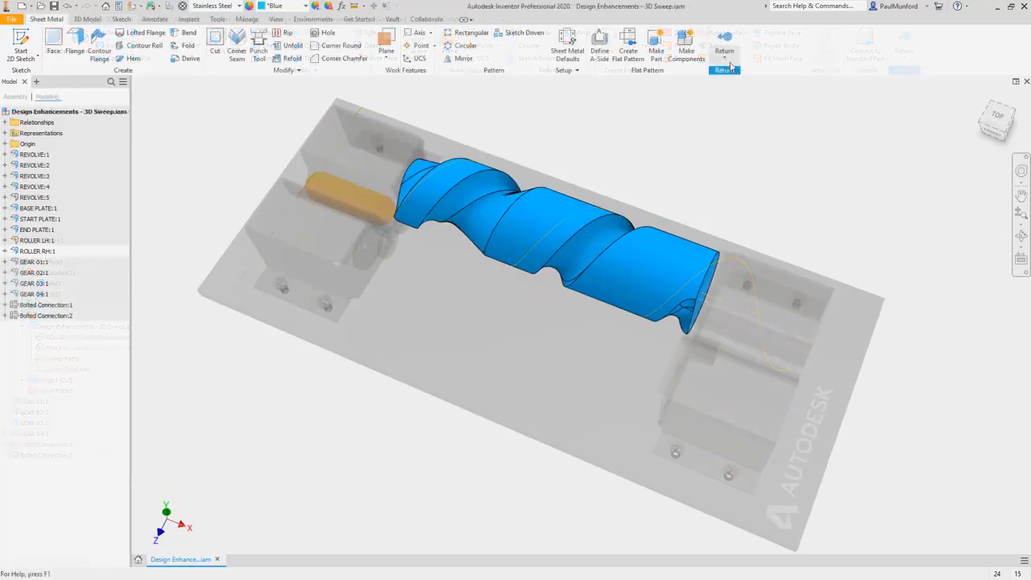
Return to the top-level assembly and select the Sheet Metal Formed part
click(724, 57)
click(737, 119)
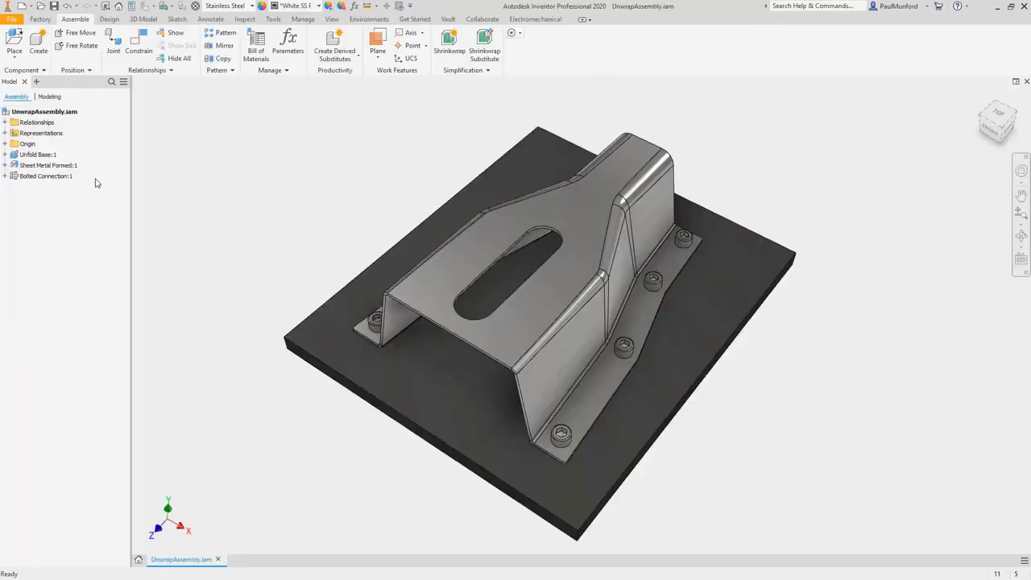
click(48, 165)
Start an Unwrap on Sheet Metal Formed:1, selecting its faces and dropping a straight-edge restraint
double_click(73, 166)
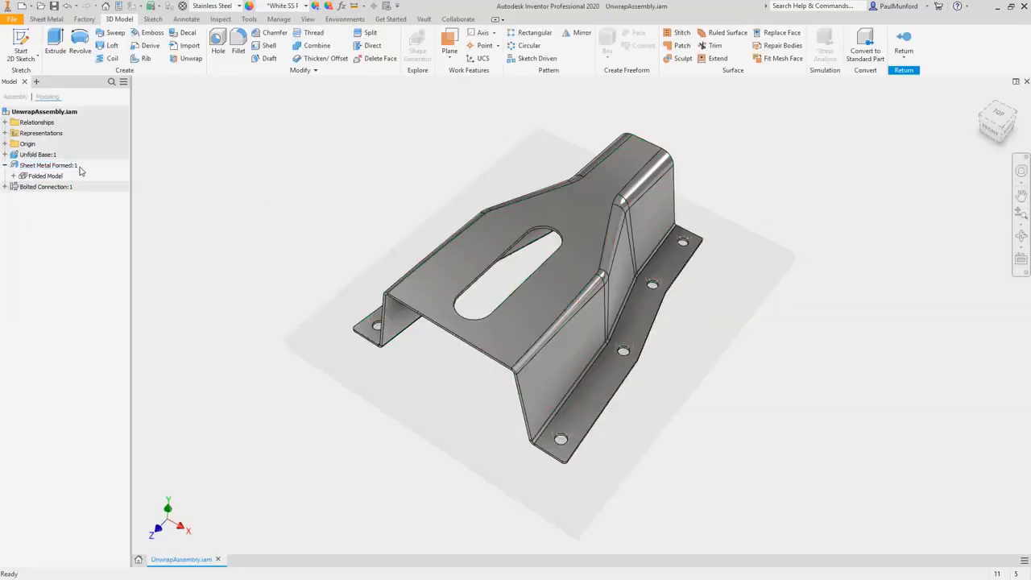
click(189, 59)
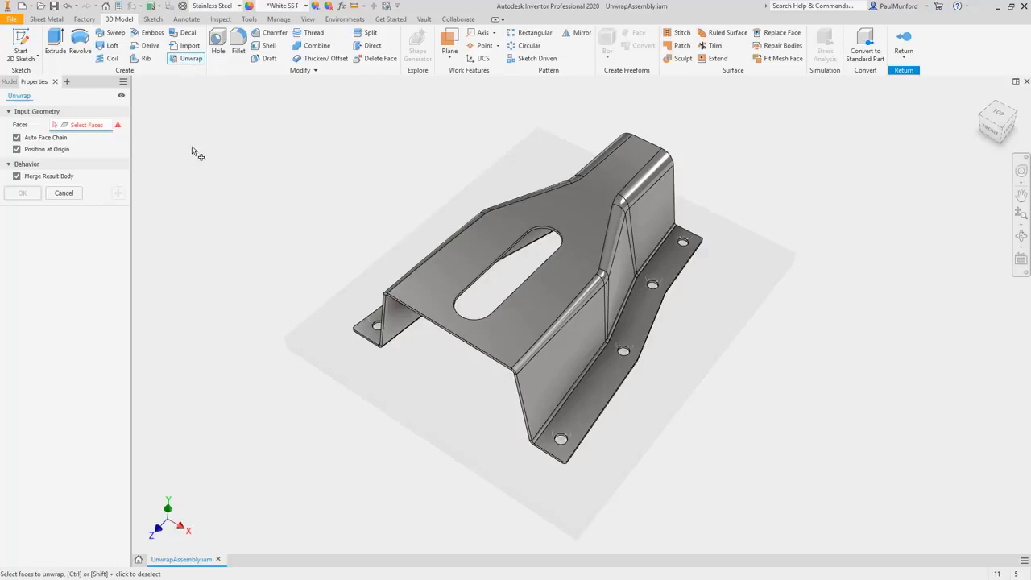
click(465, 329)
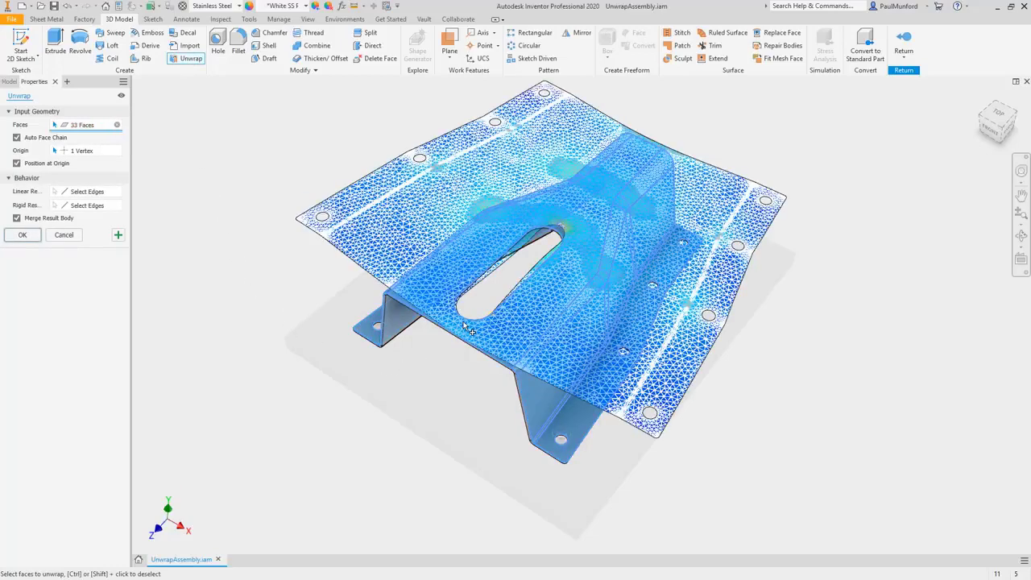
click(94, 194)
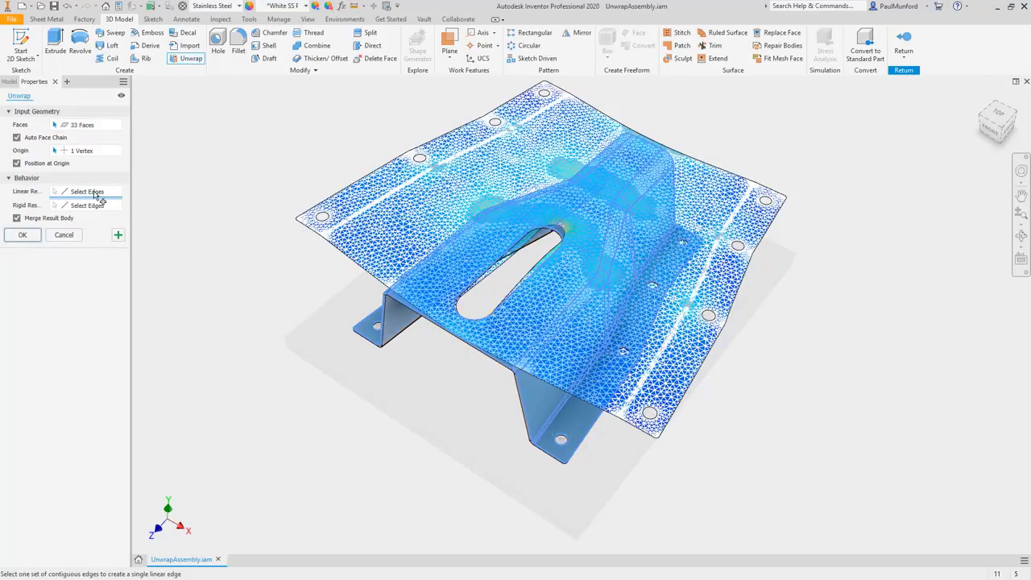
click(420, 316)
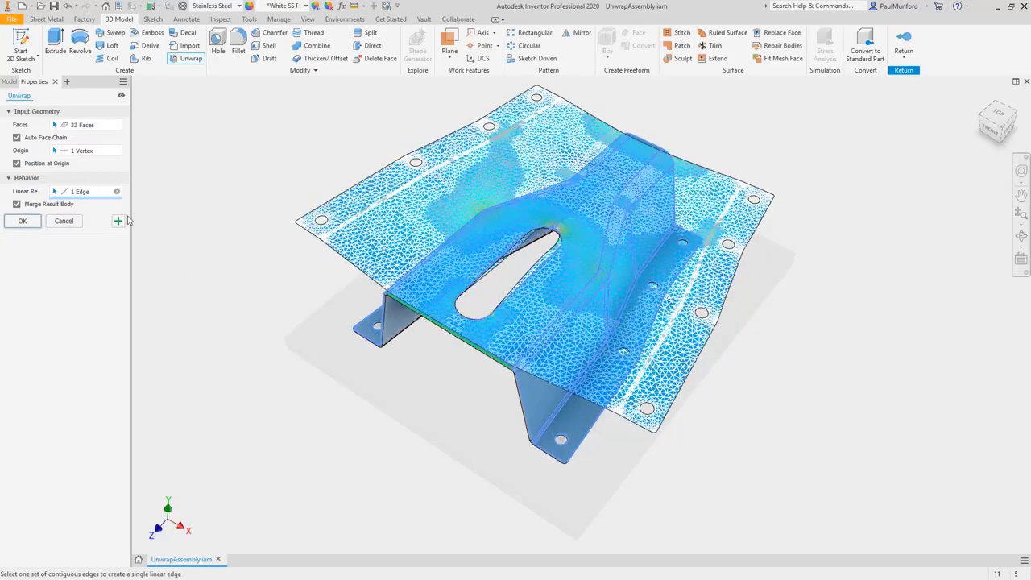
click(117, 194)
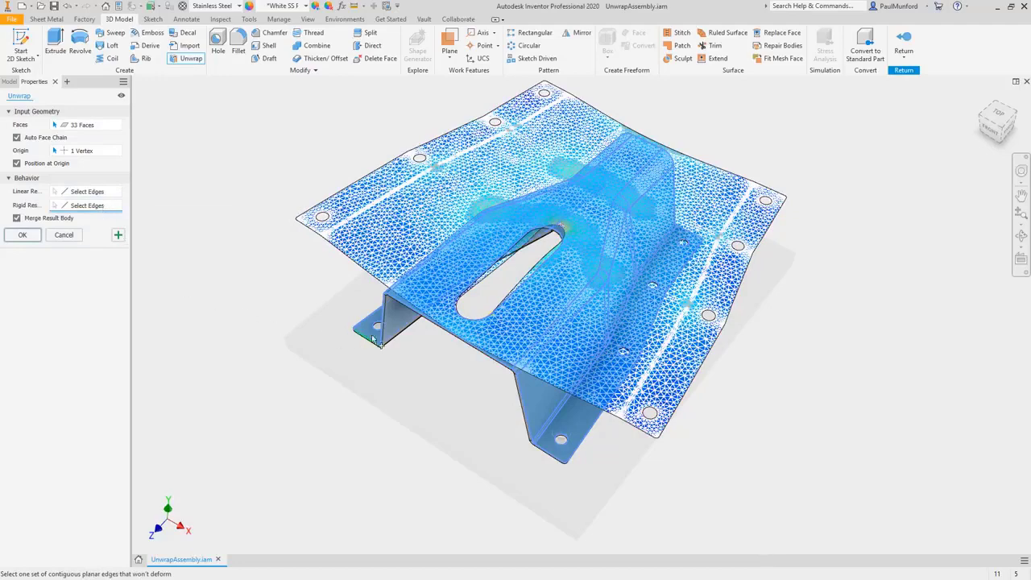
Set four slot edges as rigid restraints and finish the unwrap
click(471, 326)
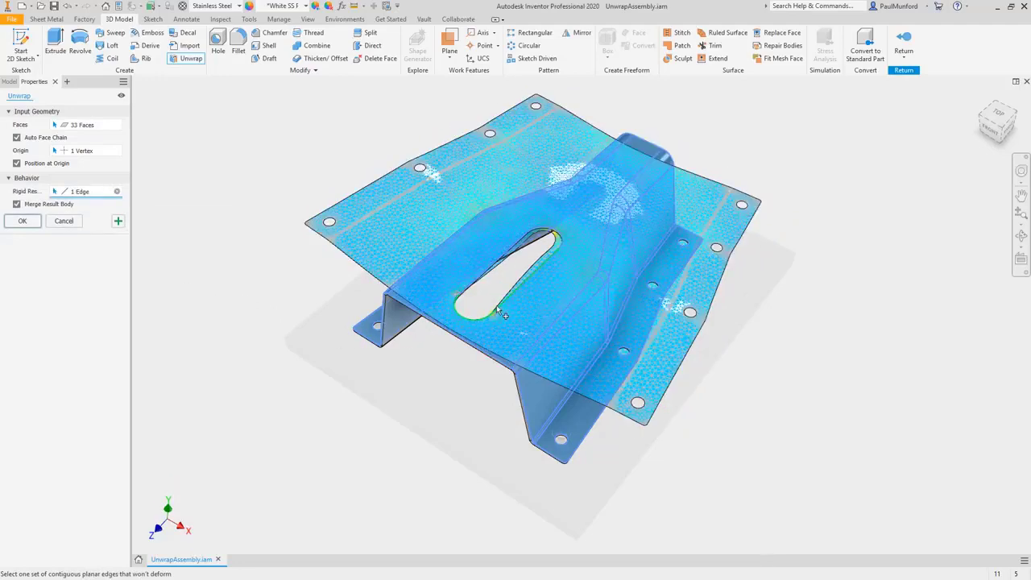
click(498, 309)
click(557, 238)
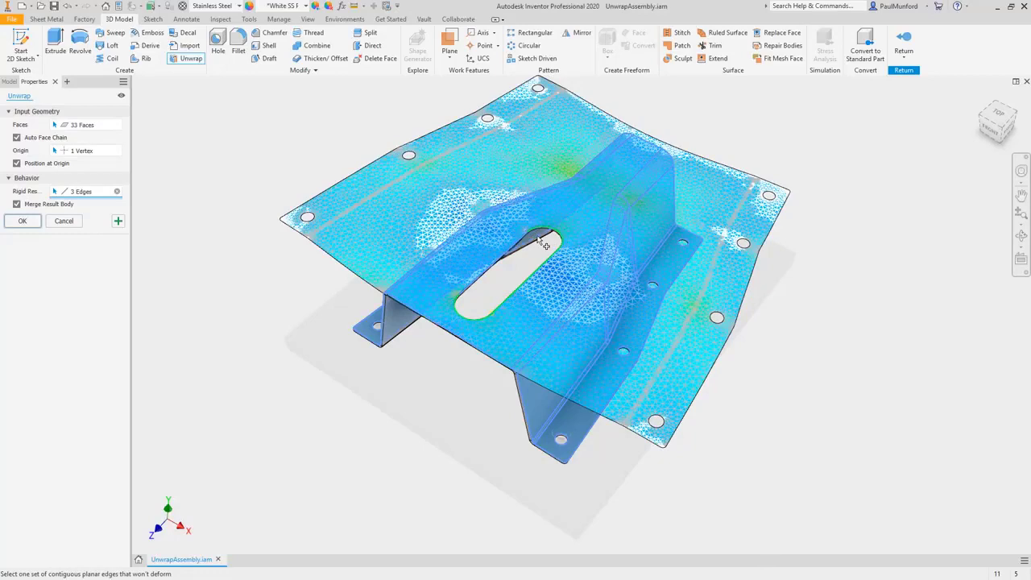
click(523, 242)
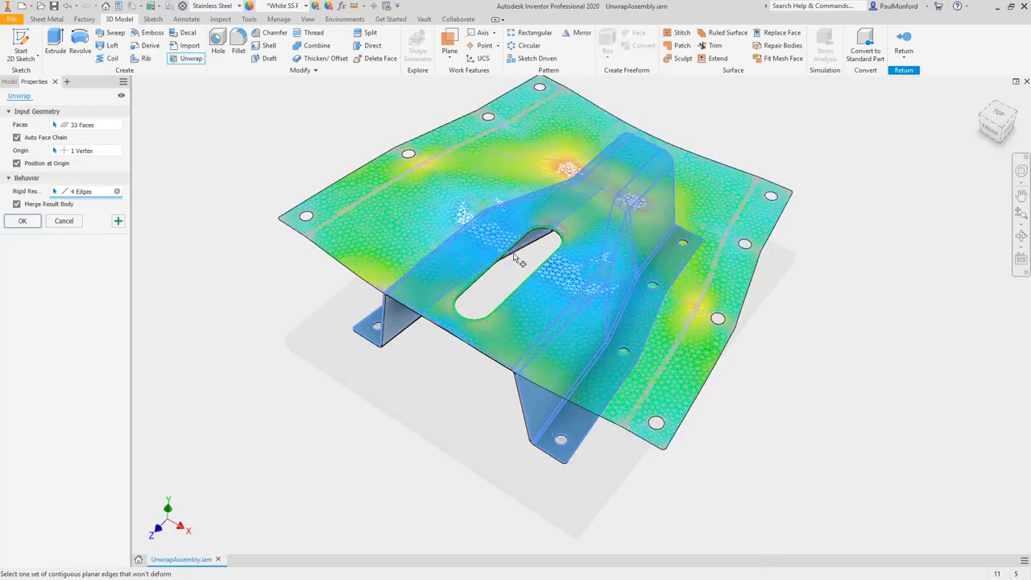
right_click(520, 261)
key(Escape)
key(Return)
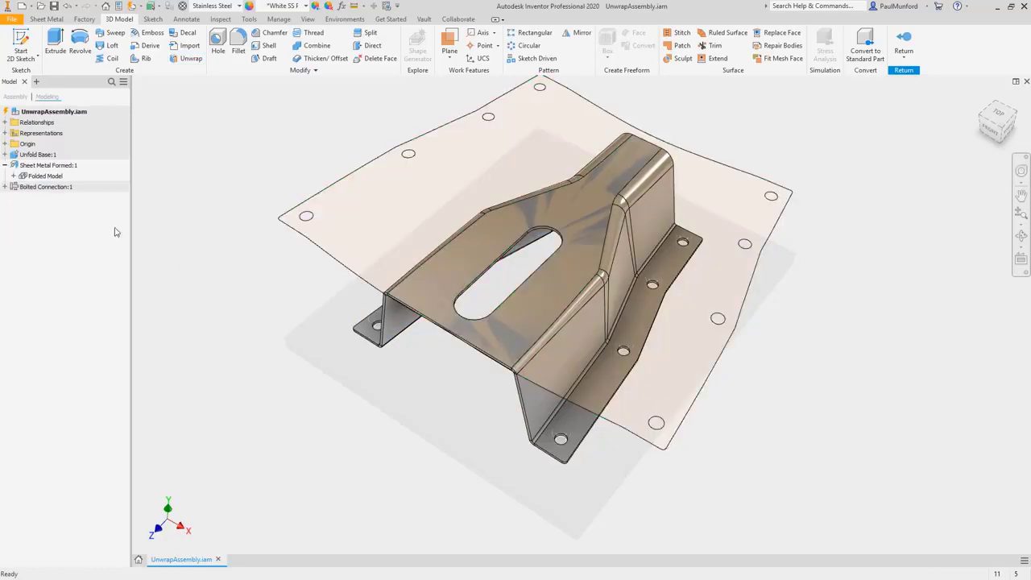
Place a 1:2 base view of Sheet Metal Formed using the Unwrap1 Isolated design view
click(46, 164)
click(13, 175)
right_click(43, 221)
click(81, 240)
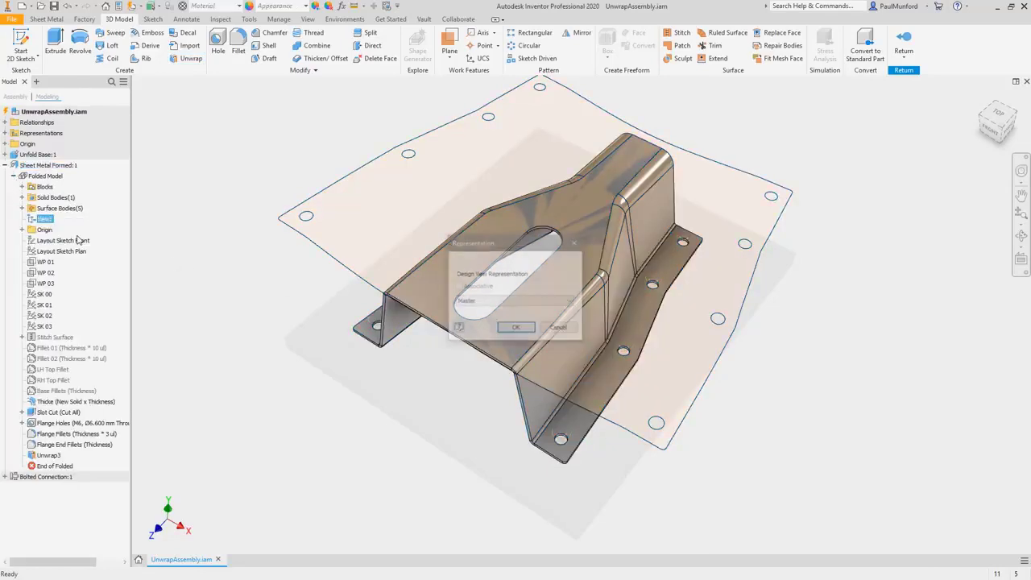
click(457, 303)
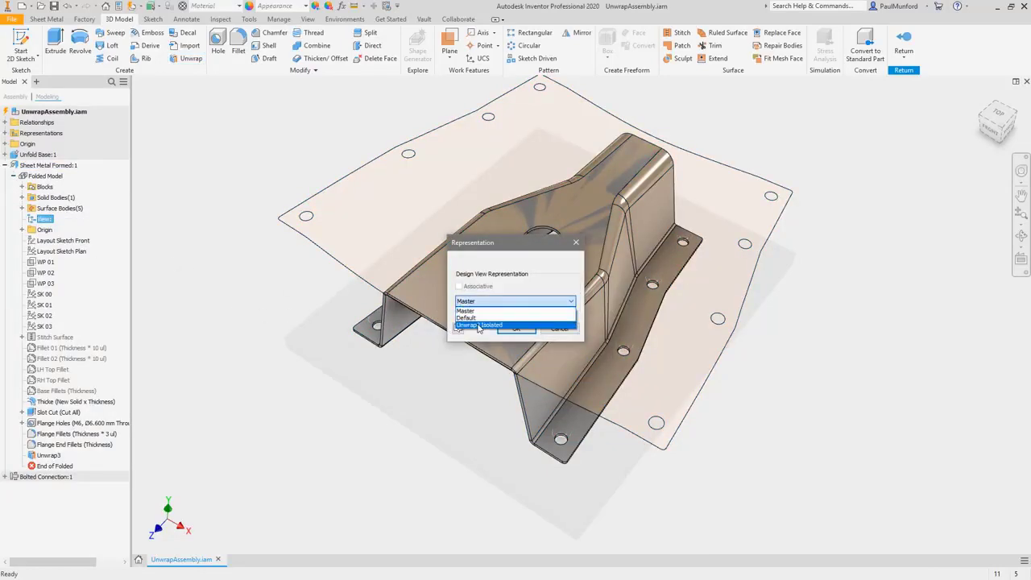
click(481, 324)
click(511, 329)
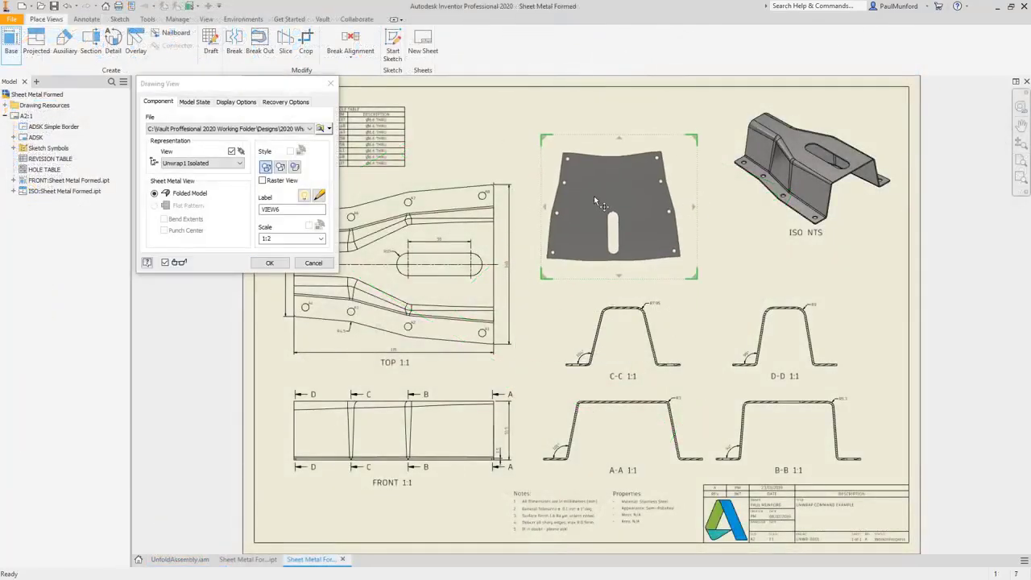
click(601, 188)
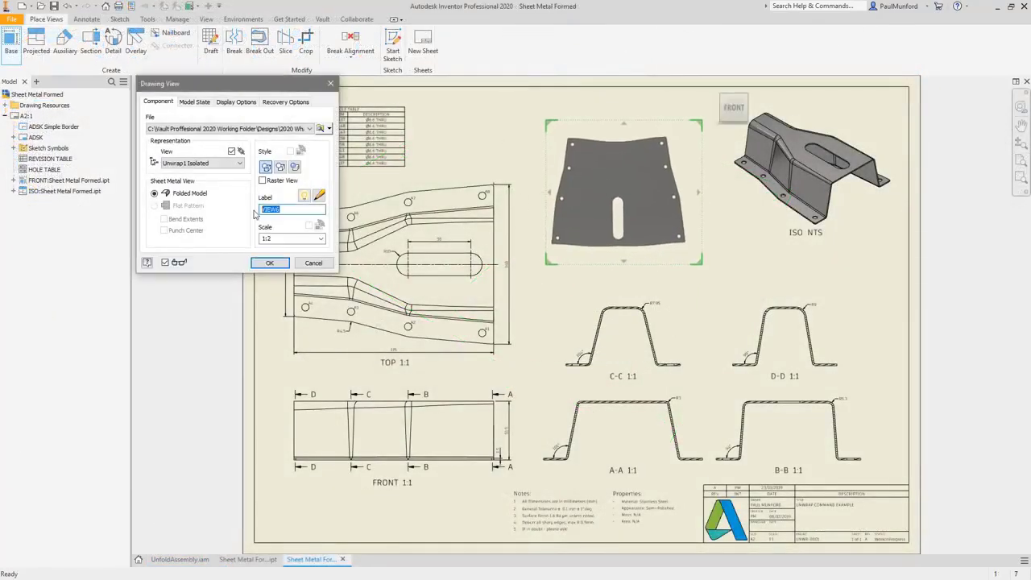
click(259, 264)
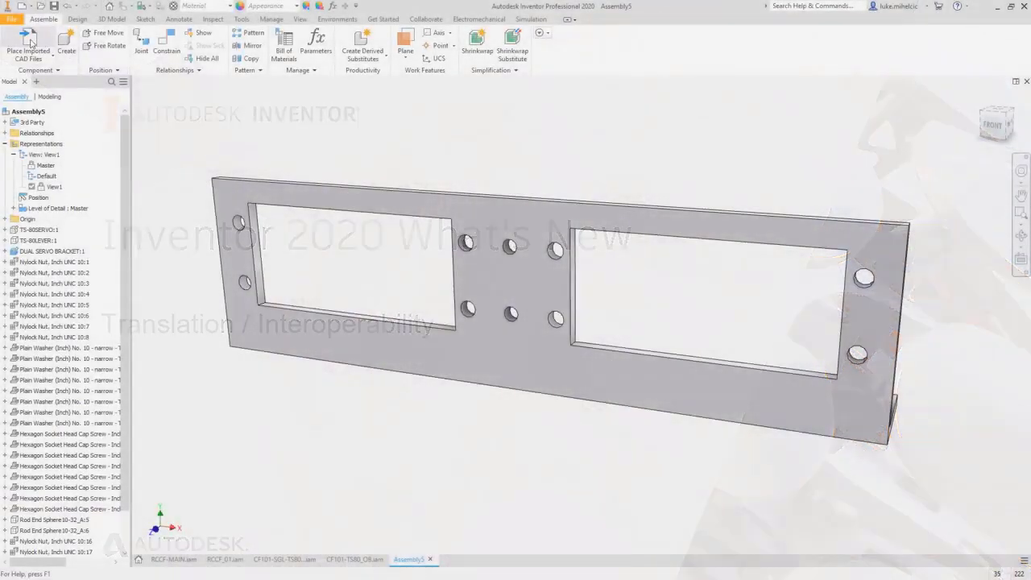
Place the SolidWorks part TS80SERVO.sldprt into the bracket assembly as an imported CAD file
click(29, 40)
click(842, 303)
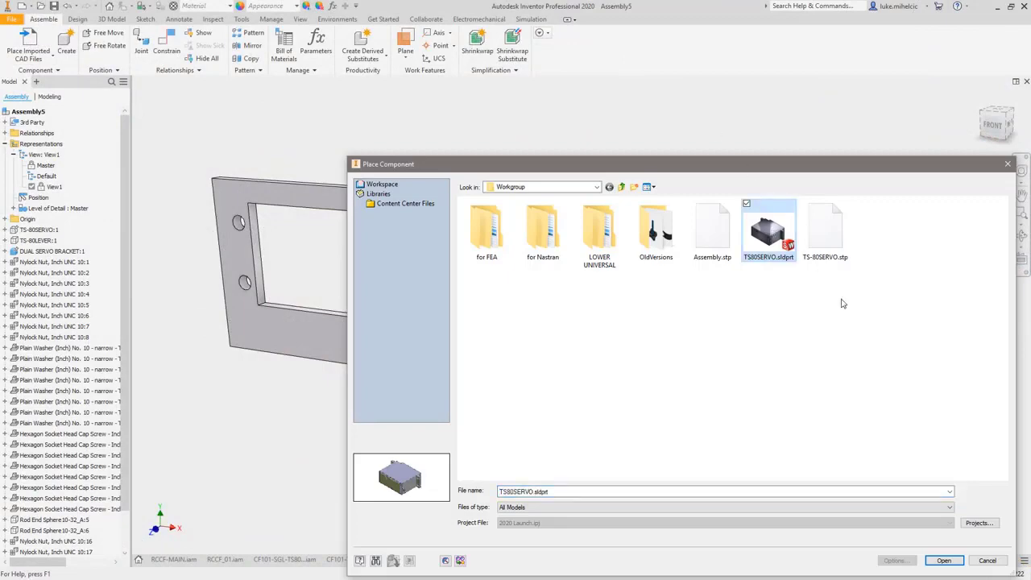
click(949, 562)
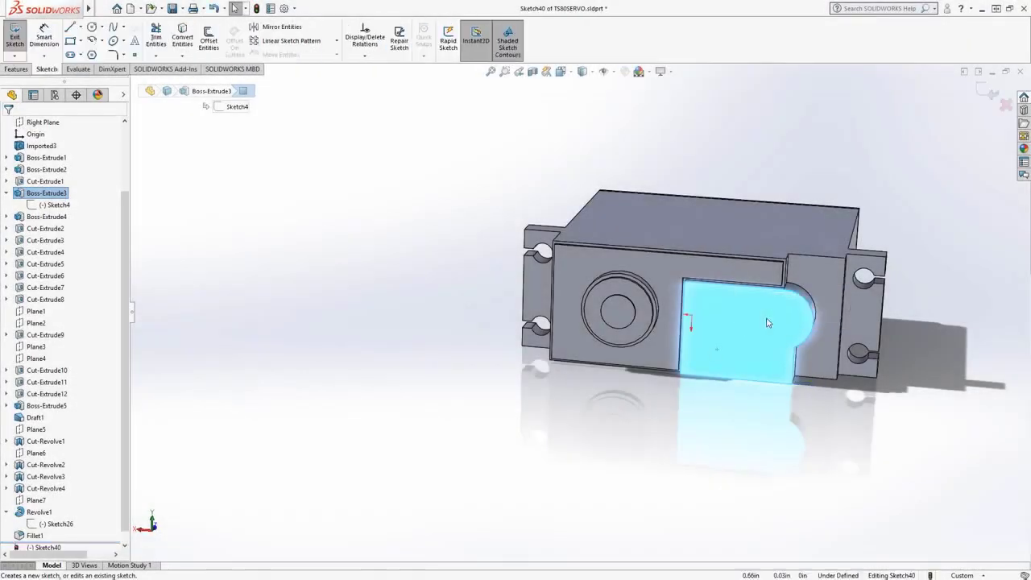
Sketch a thin rectangle along the servo face's bottom and cut-extrude it as a slot
click(71, 40)
drag(693, 351, 785, 366)
click(14, 36)
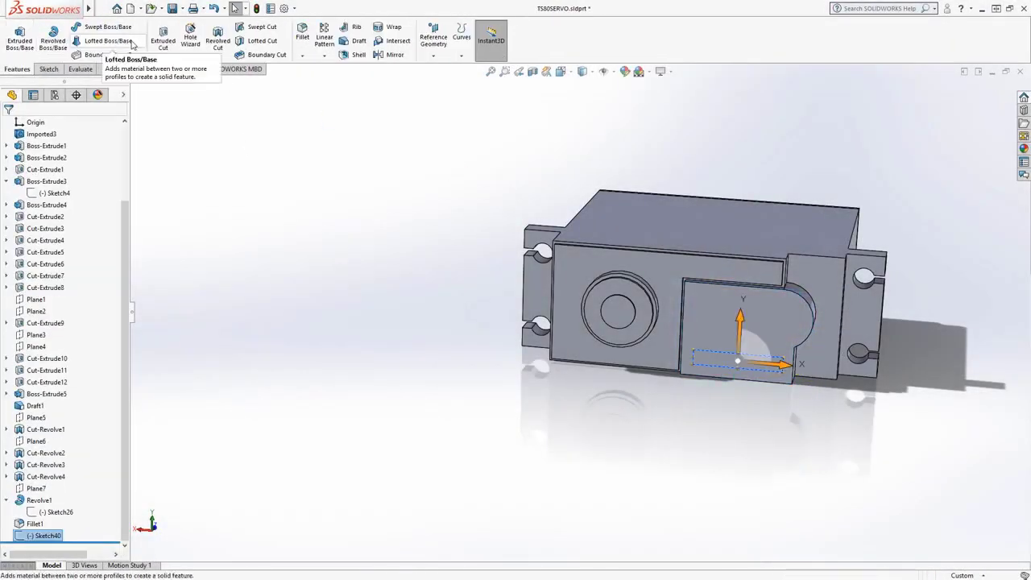
click(162, 39)
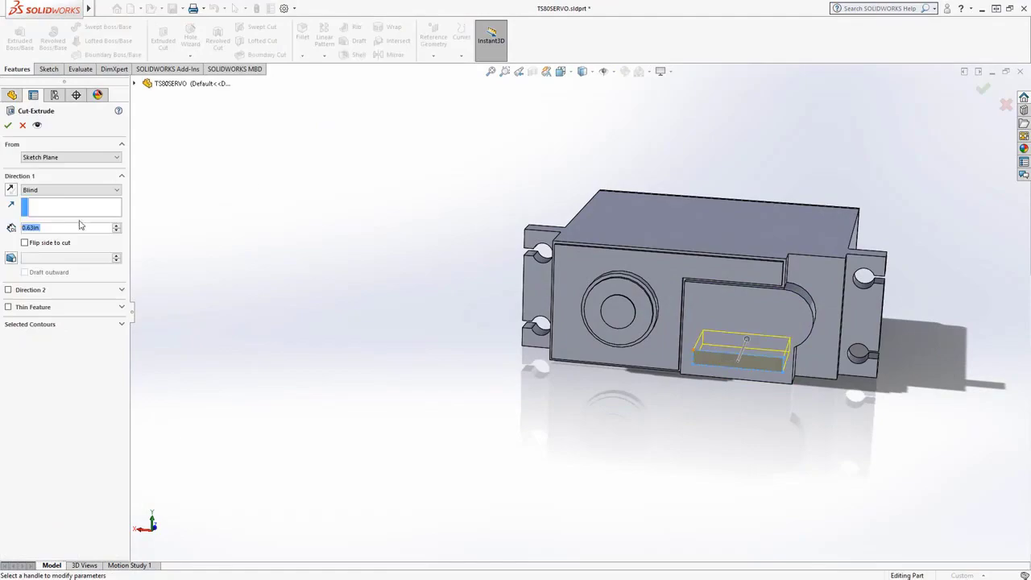
click(8, 126)
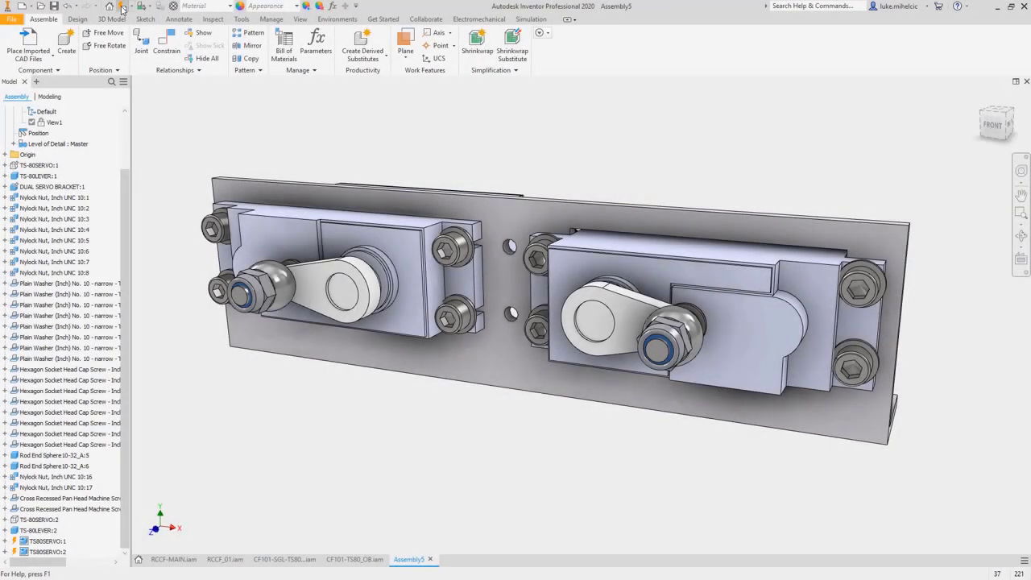
Update the servo slot changes and place the motor.CATPart engine onto RCCF-MAIN
click(121, 7)
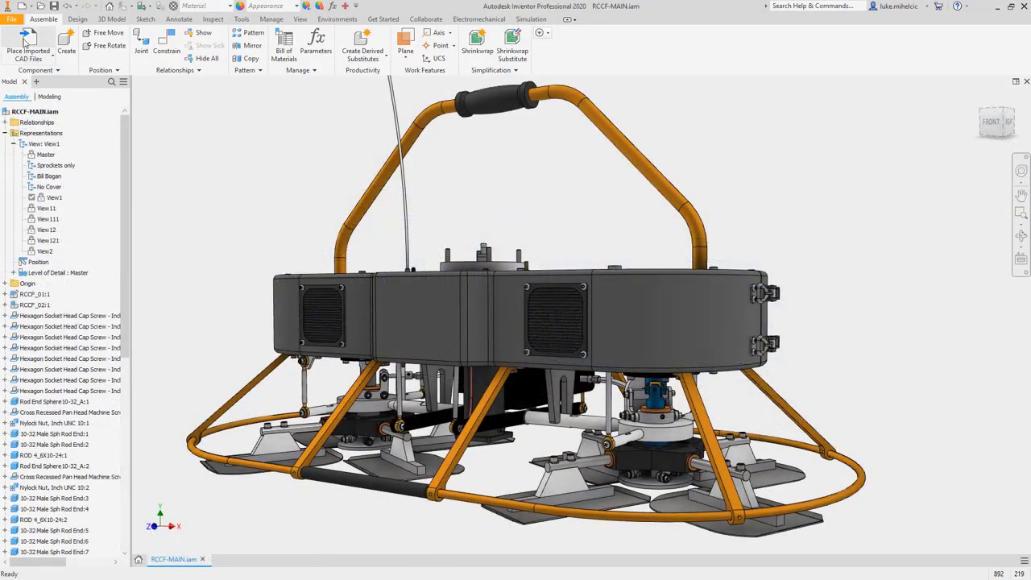
click(26, 38)
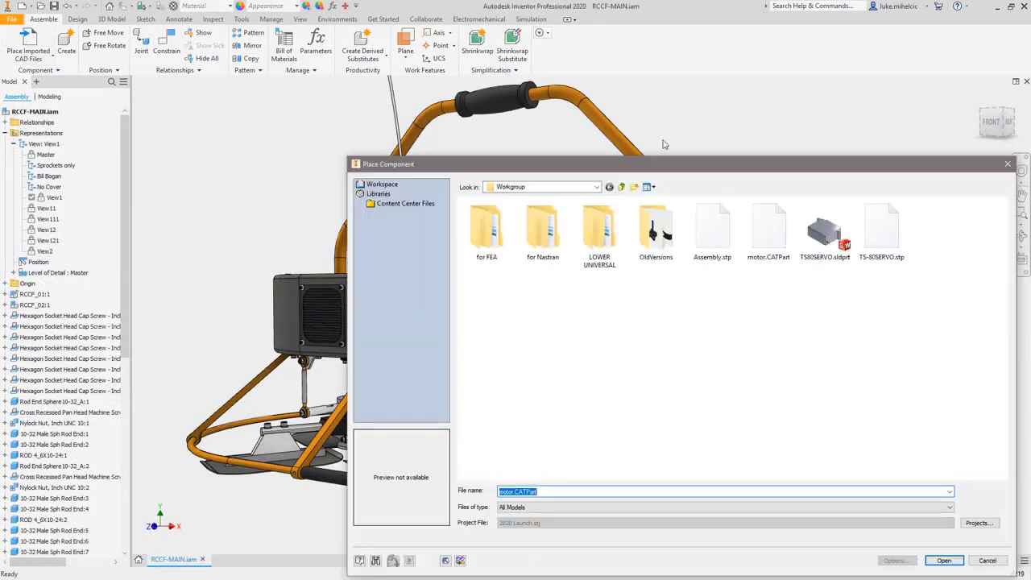
click(779, 249)
click(944, 560)
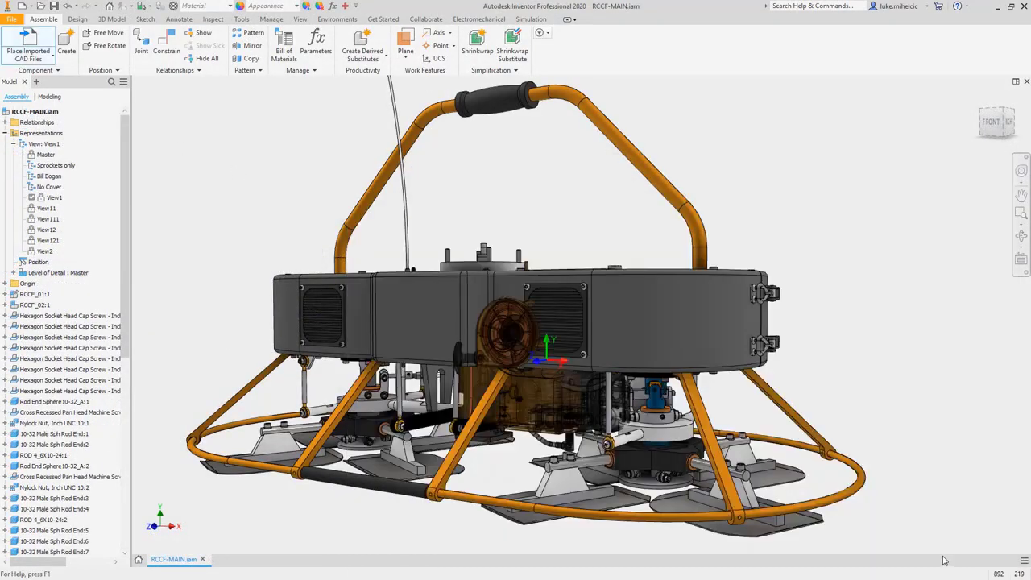
click(838, 242)
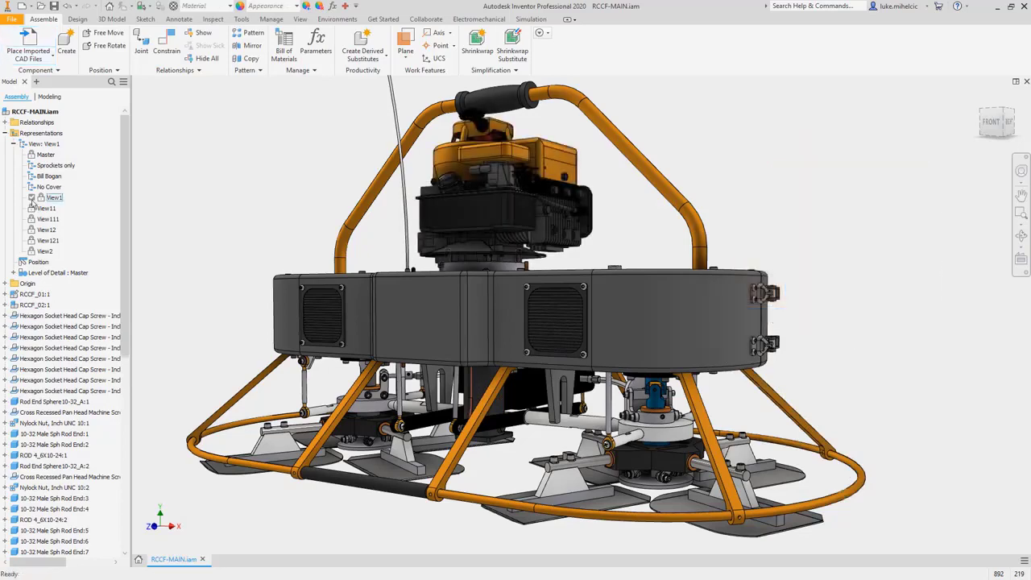
Open the LOWER UNIVERSAL part on its own and export it as a JT file
right_click(656, 404)
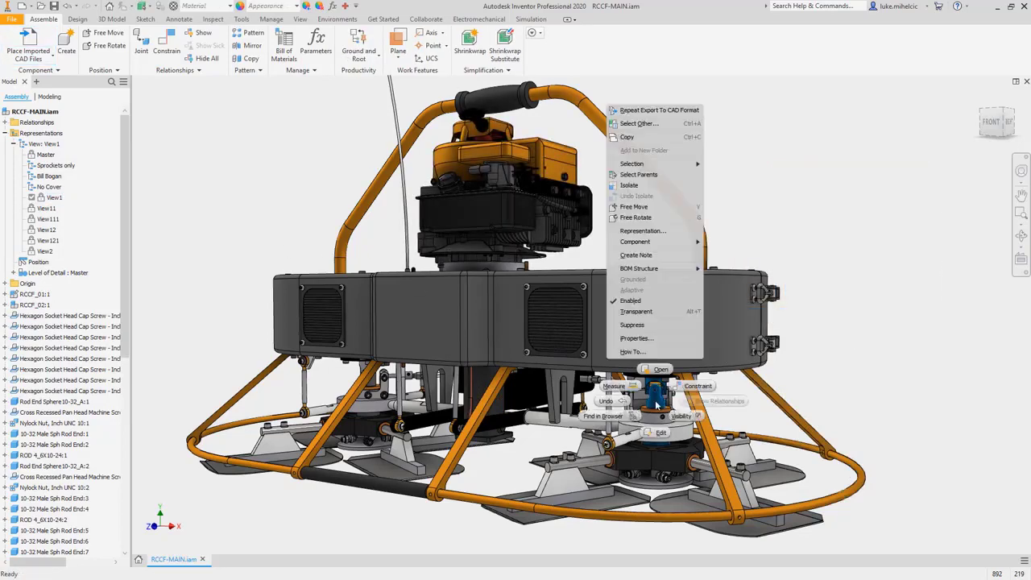
click(658, 358)
click(11, 18)
click(130, 161)
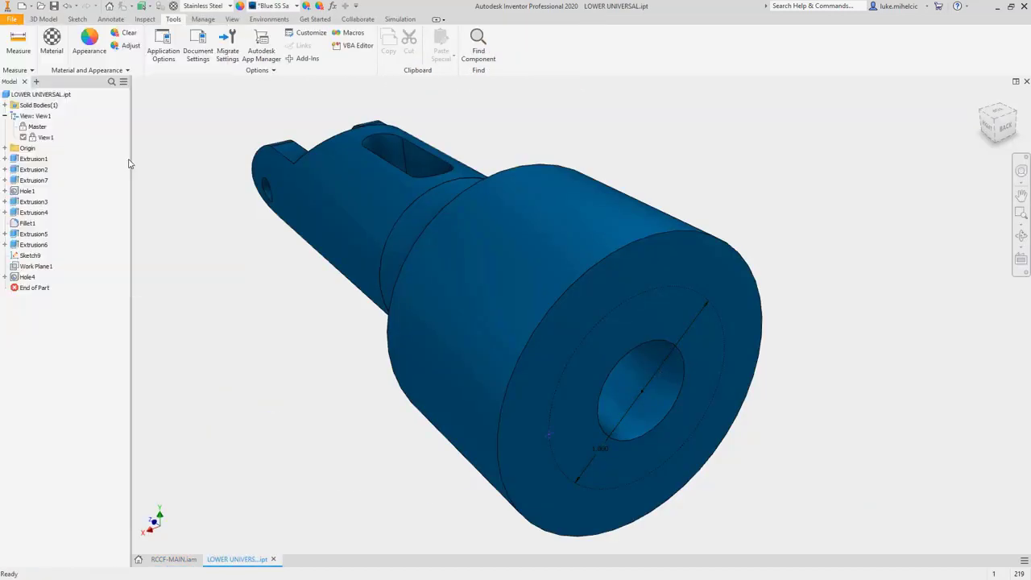
click(513, 481)
click(439, 511)
click(793, 507)
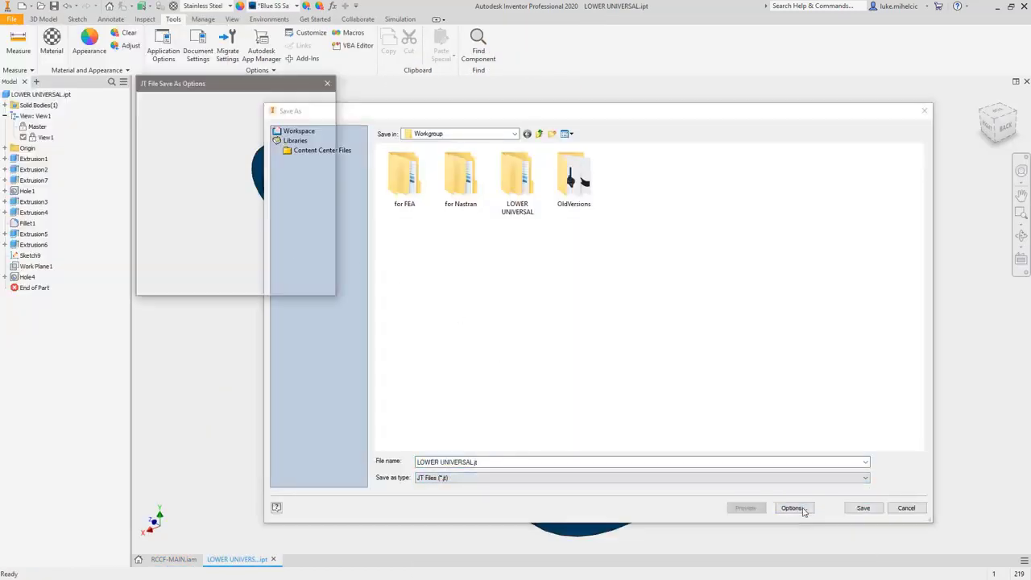
click(218, 265)
click(272, 282)
click(862, 507)
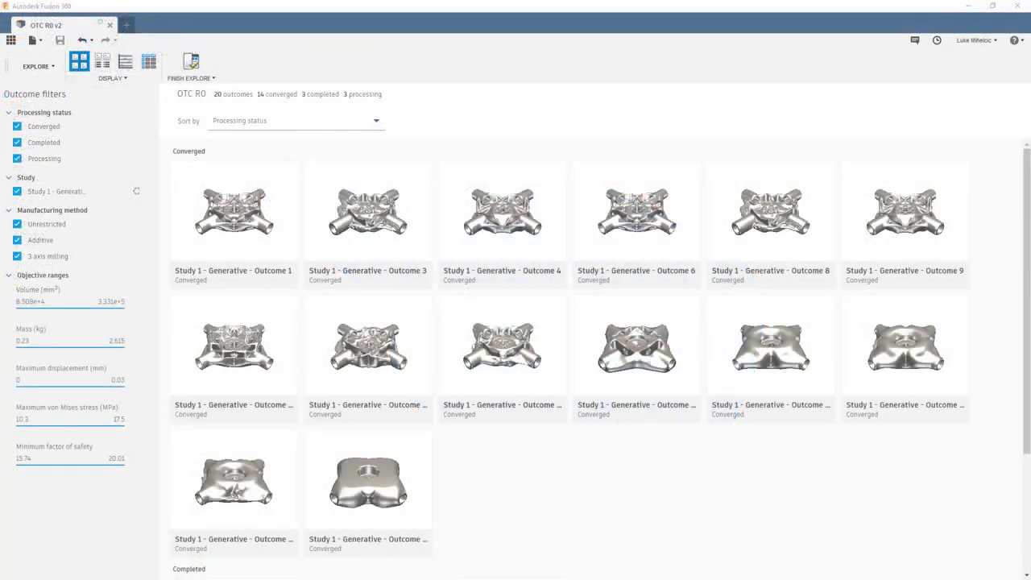
Compare outcomes by mass and minimum safety factor on the scatter chart, then open Outcome 11 in 3D
scroll(499, 327, down, 4)
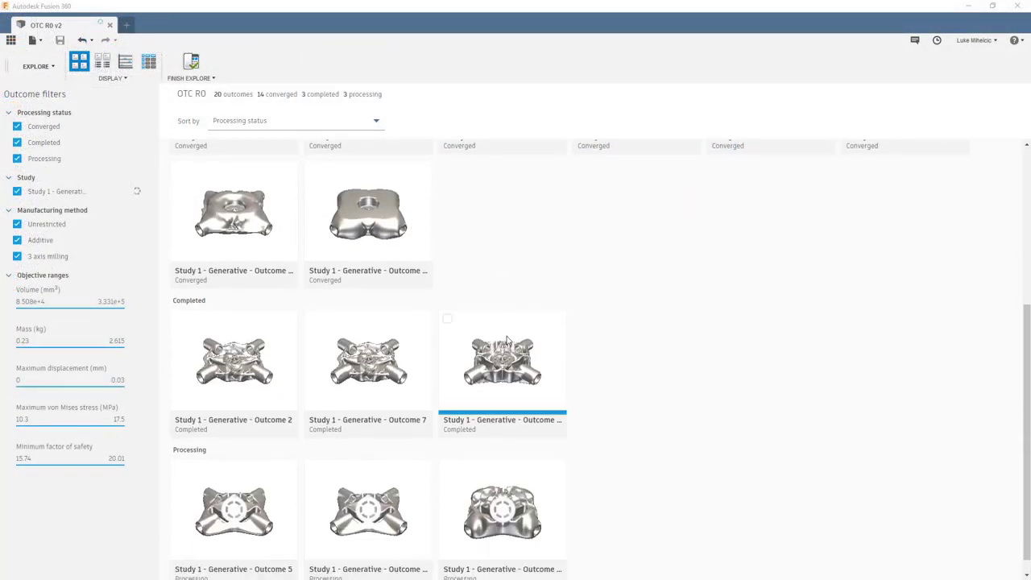
scroll(505, 338, up, 4)
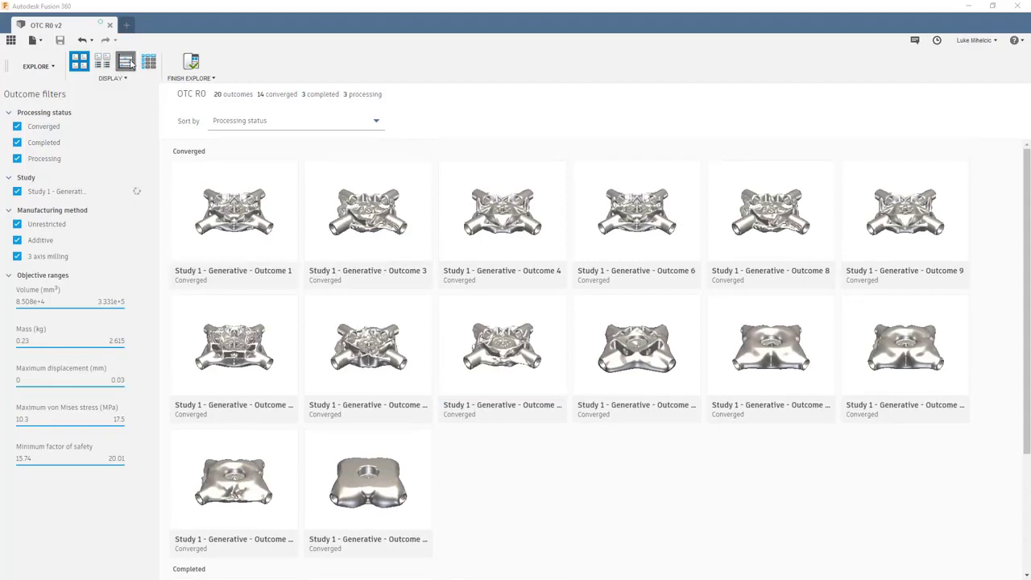
click(128, 62)
drag(451, 359, 381, 398)
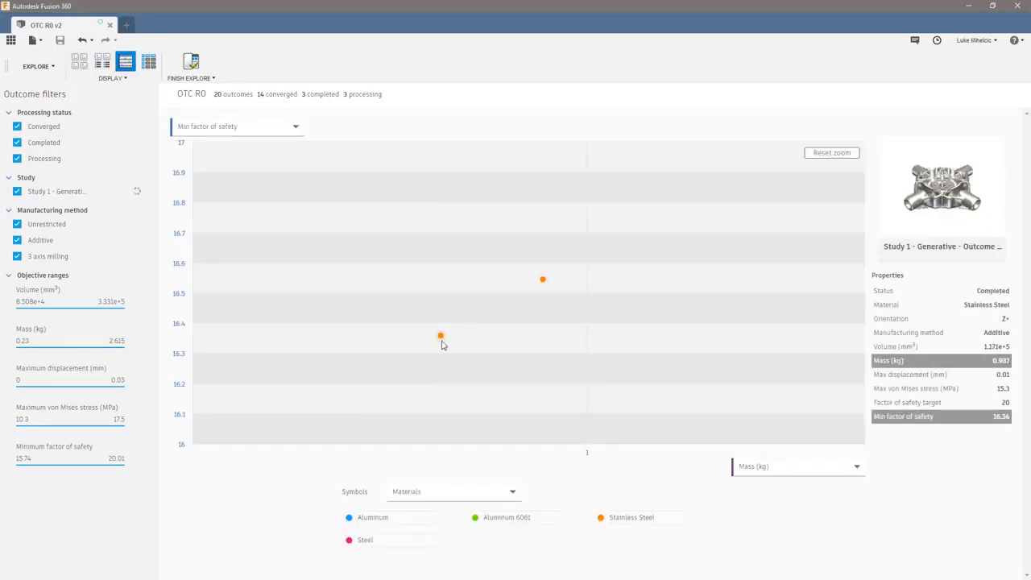
click(78, 65)
click(245, 350)
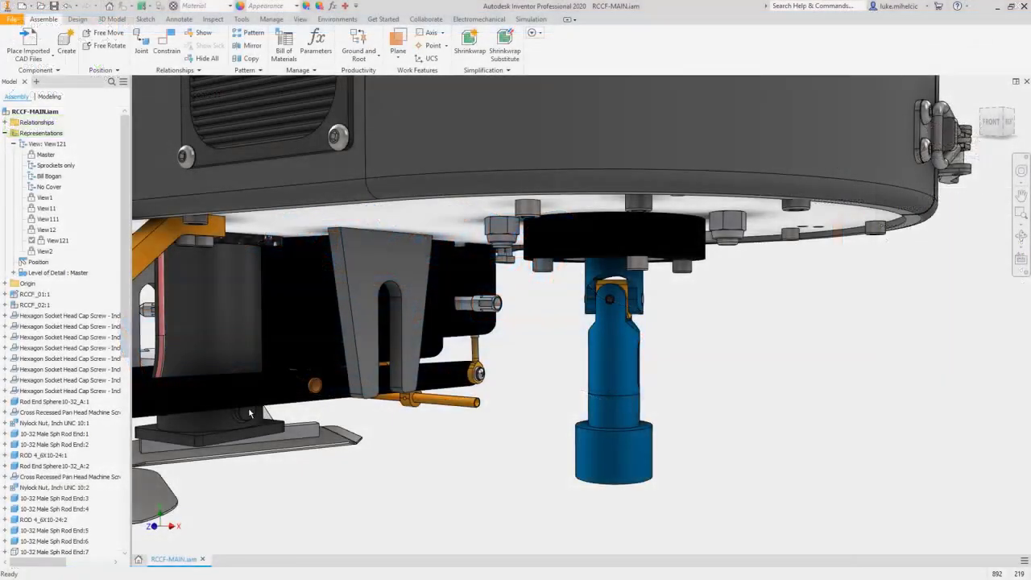
Import the TROWEL SPIDER file from Inventor 2020 Launch as a reference model beneath the housing
click(35, 42)
click(416, 136)
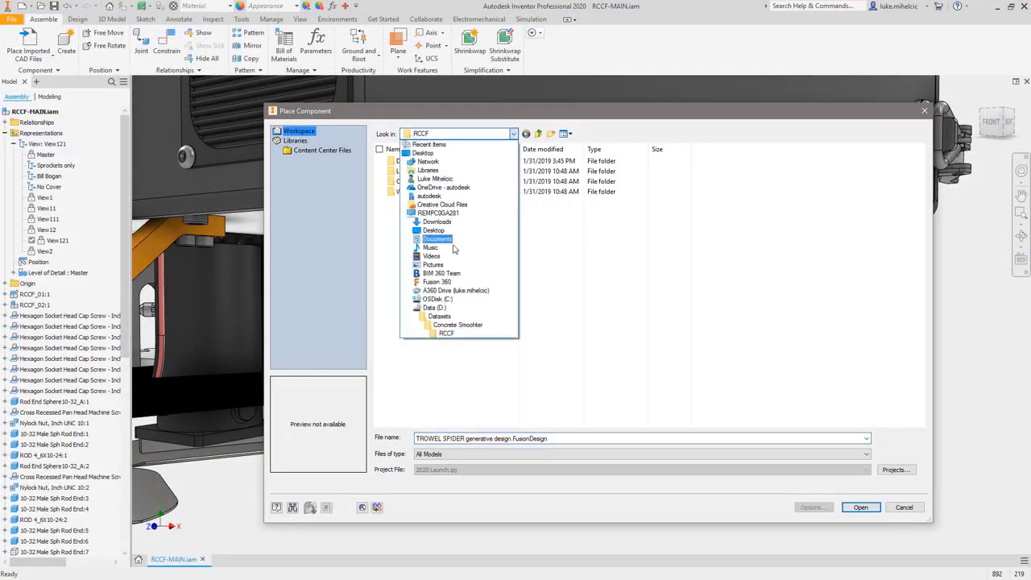
click(441, 285)
double_click(425, 181)
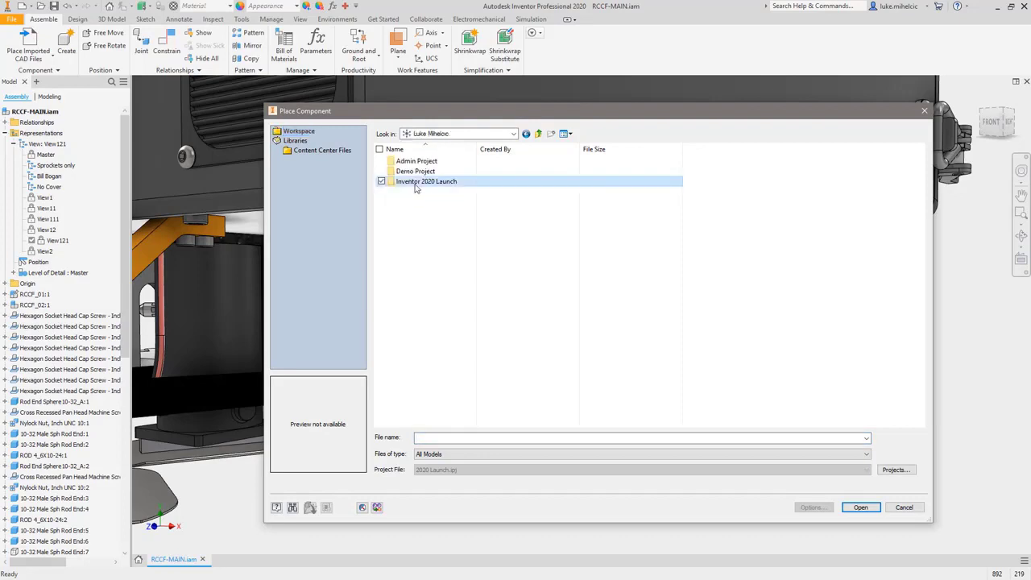
click(427, 181)
click(860, 507)
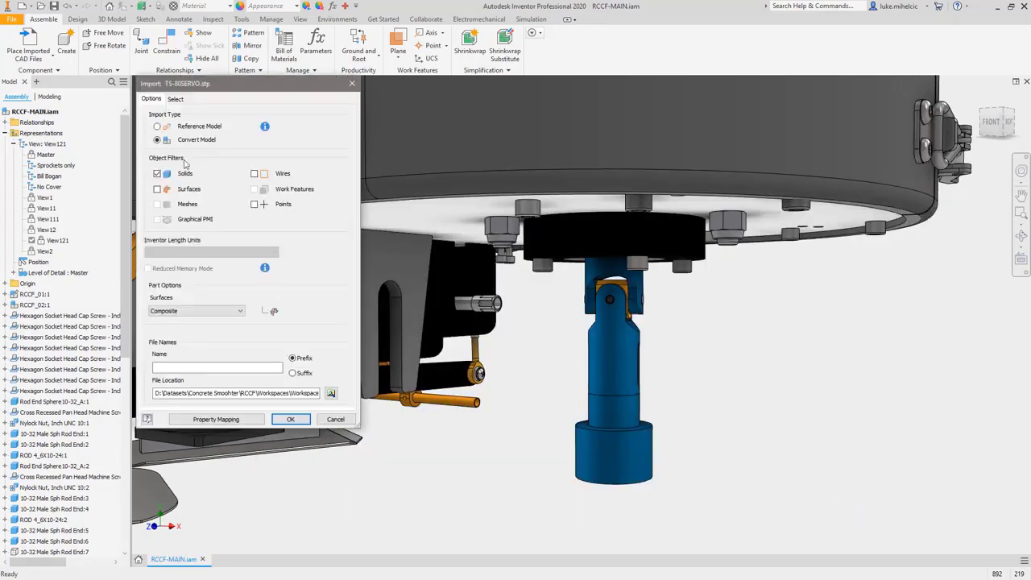
click(157, 126)
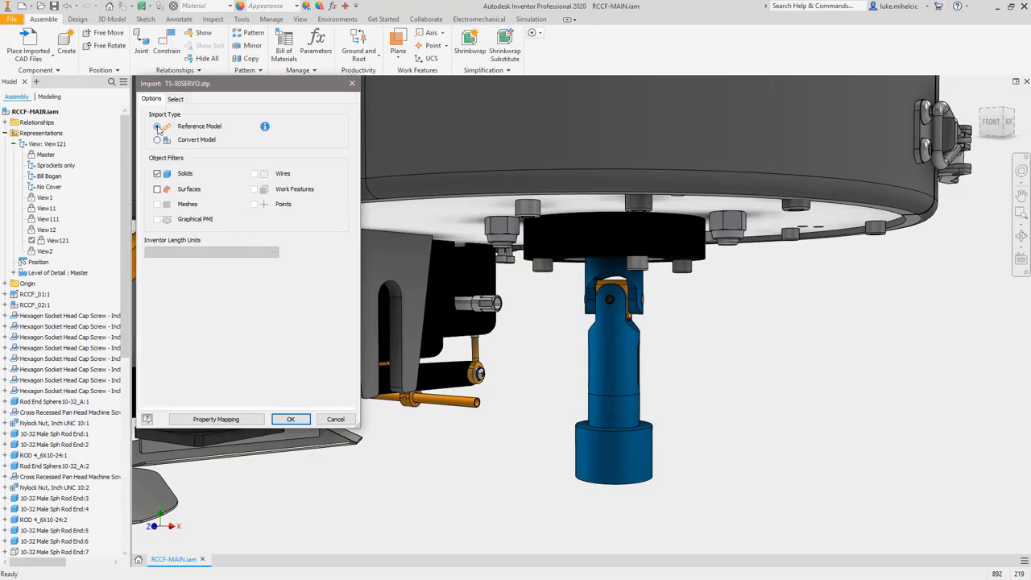
click(291, 419)
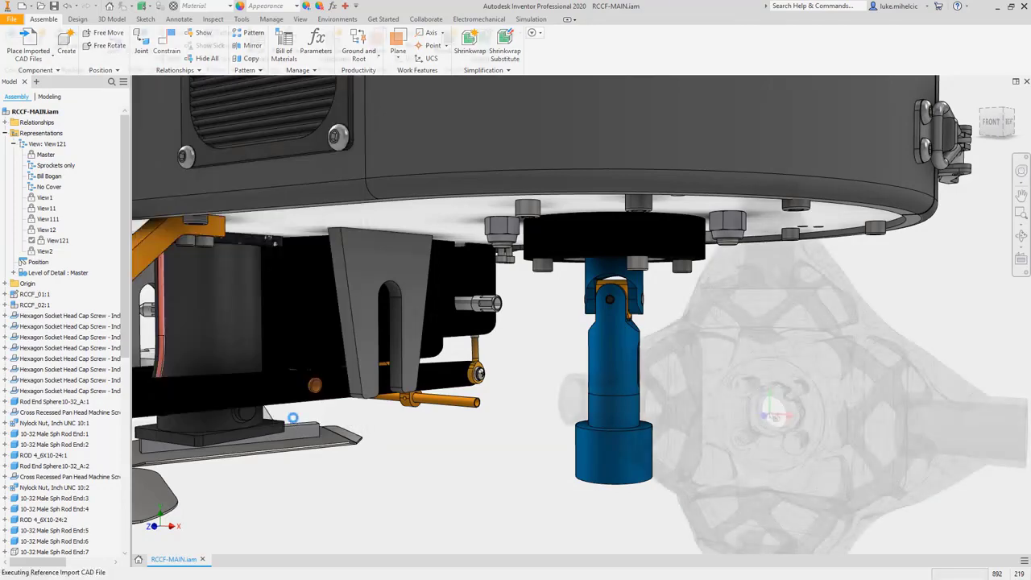
click(765, 397)
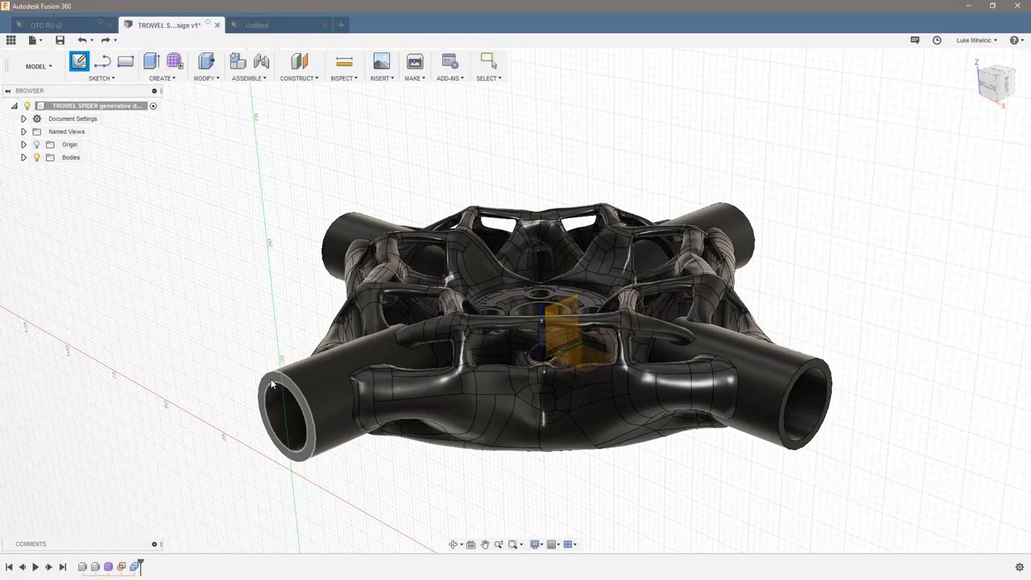
Sketch a roughly 23 mm diameter circle centred at the origin on the pipe-end face
click(271, 379)
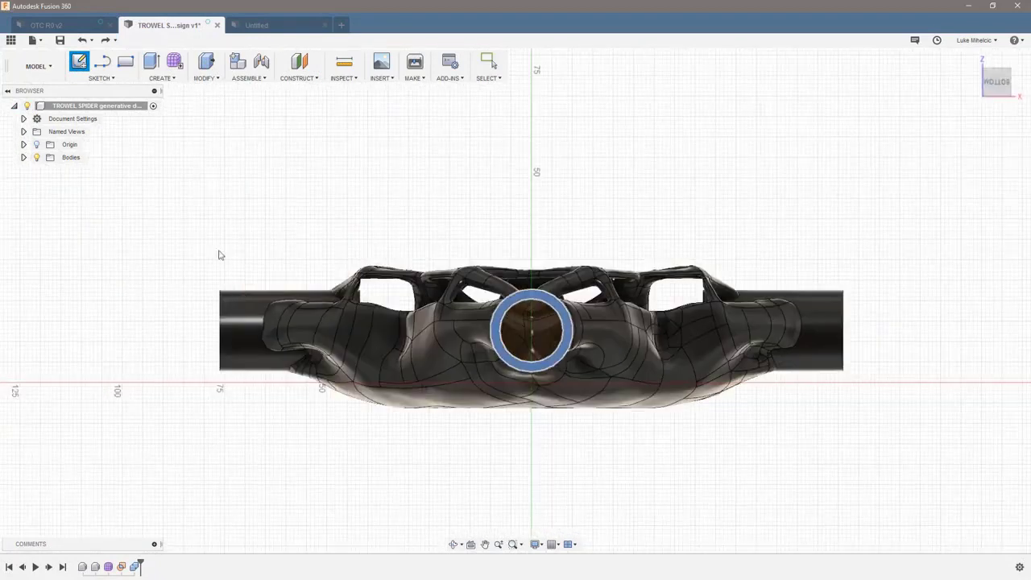
click(101, 78)
mouse_move(107, 134)
click(180, 132)
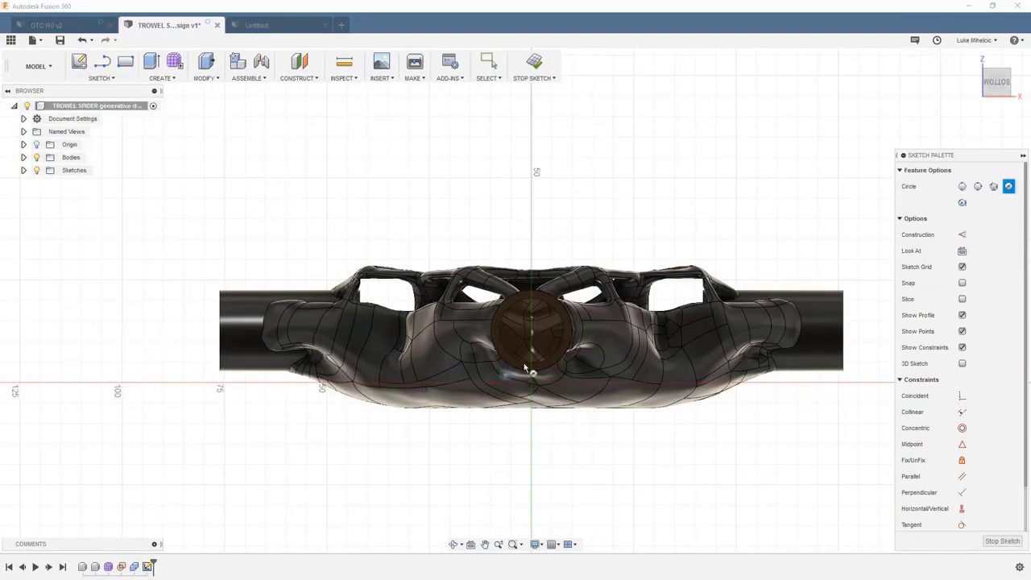
click(536, 329)
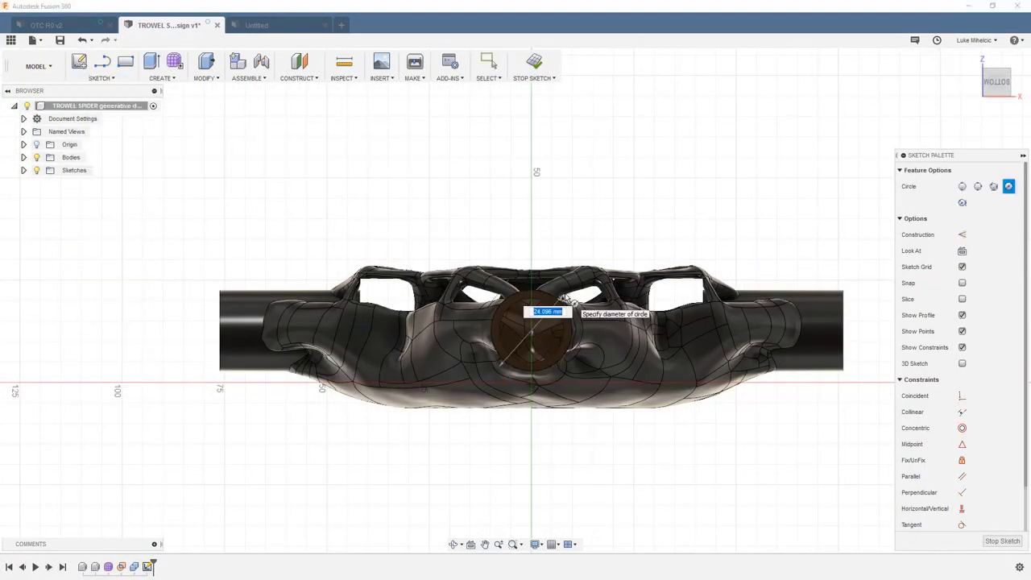
click(567, 300)
key(Escape)
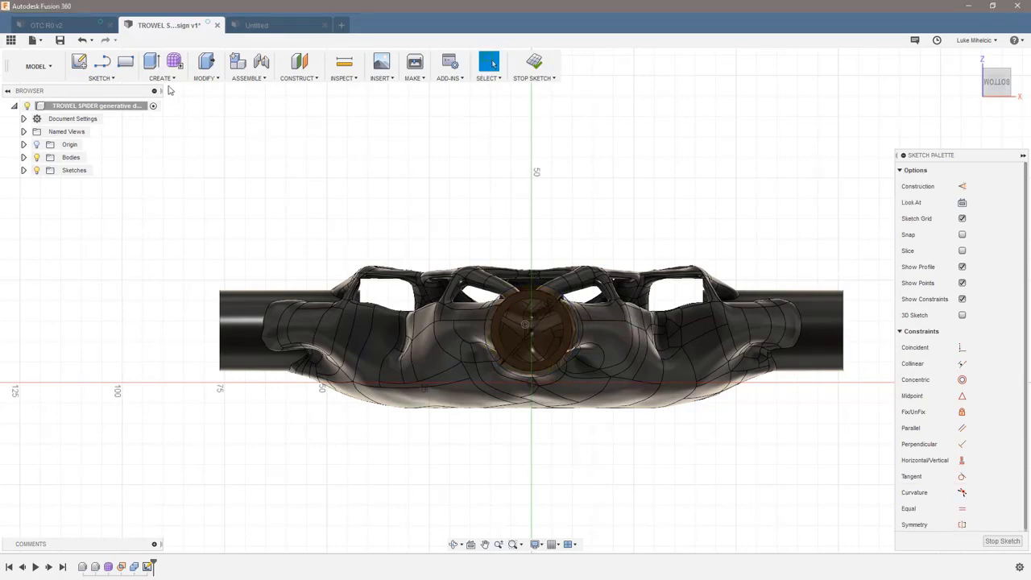
Extrude the tube-end ring profile 10 mm with the Join operation
click(151, 61)
click(306, 435)
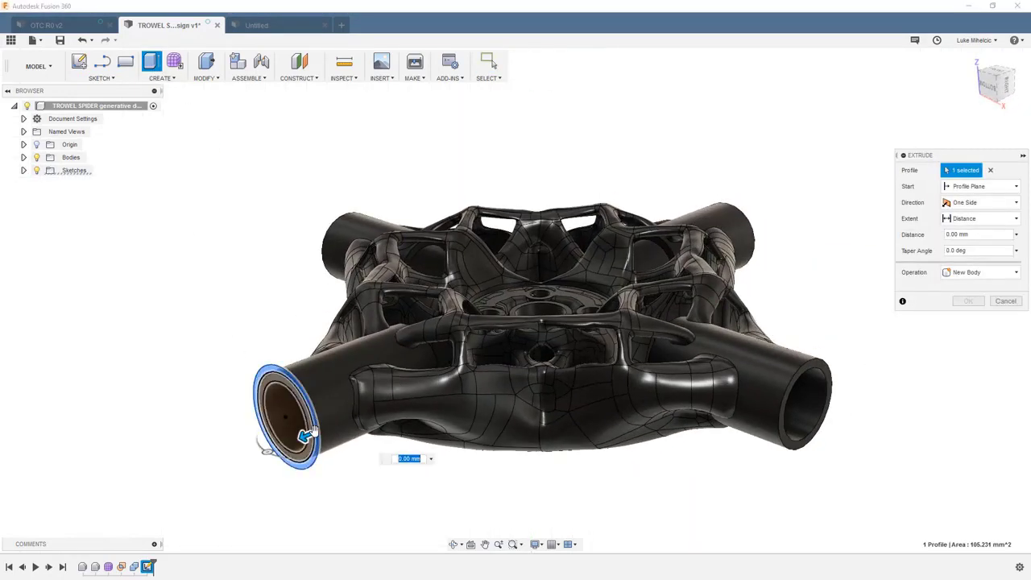
drag(306, 435, 362, 411)
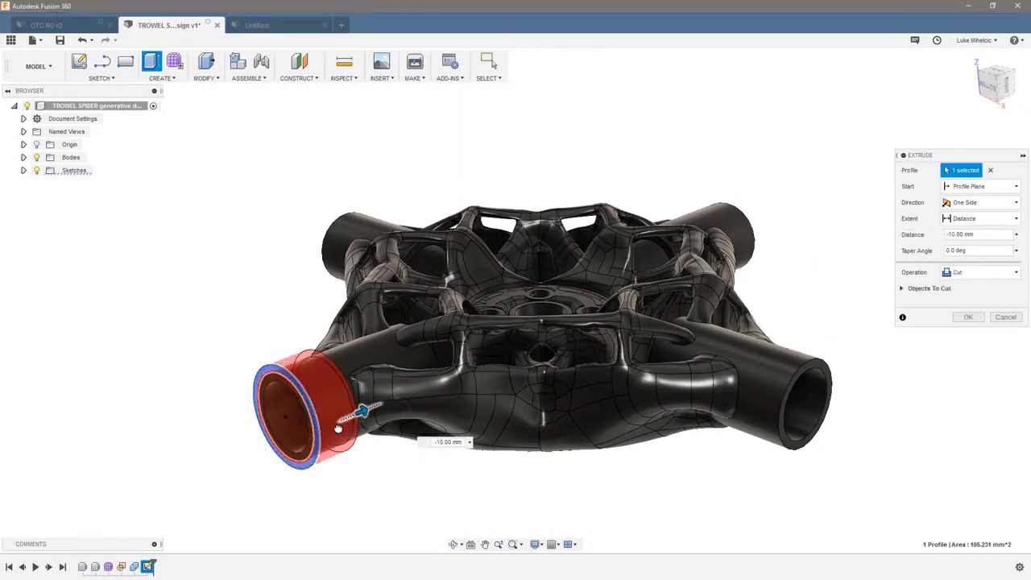
click(982, 274)
click(958, 288)
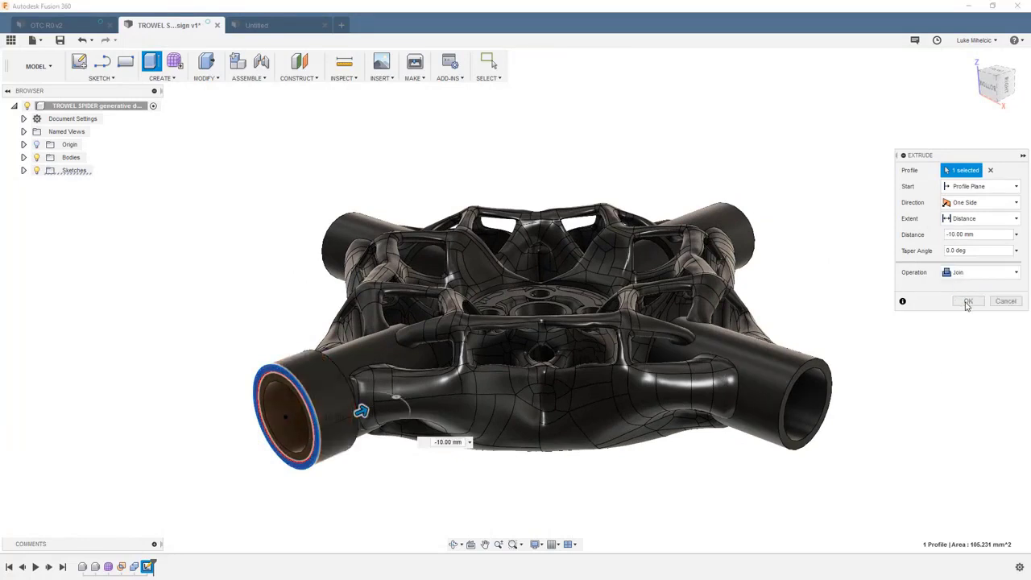
click(967, 301)
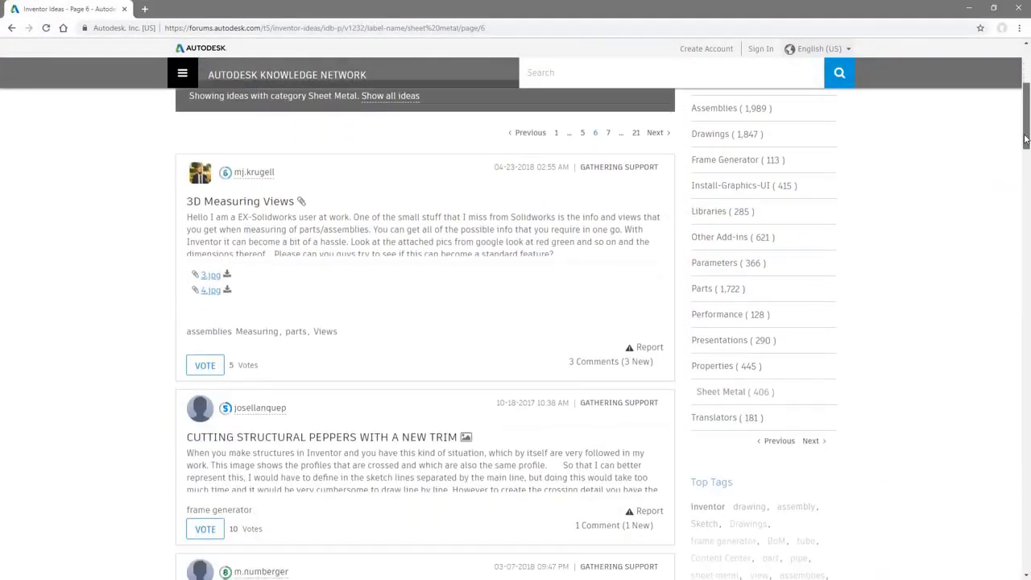
Scroll the Sheet Metal ideas, open 'Mirror sheet metal part', and scroll to its comments
drag(1025, 139, 1015, 214)
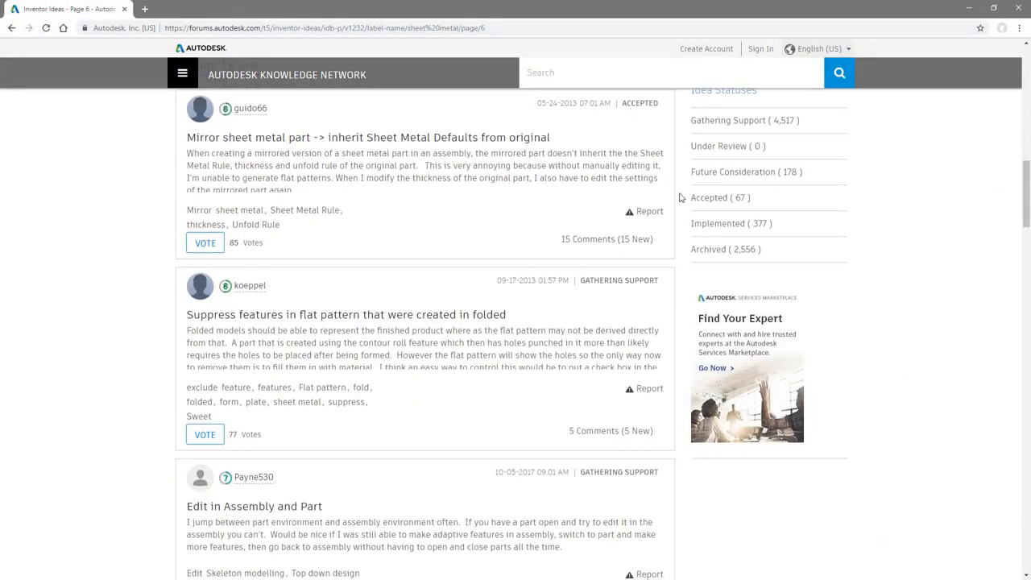
click(546, 142)
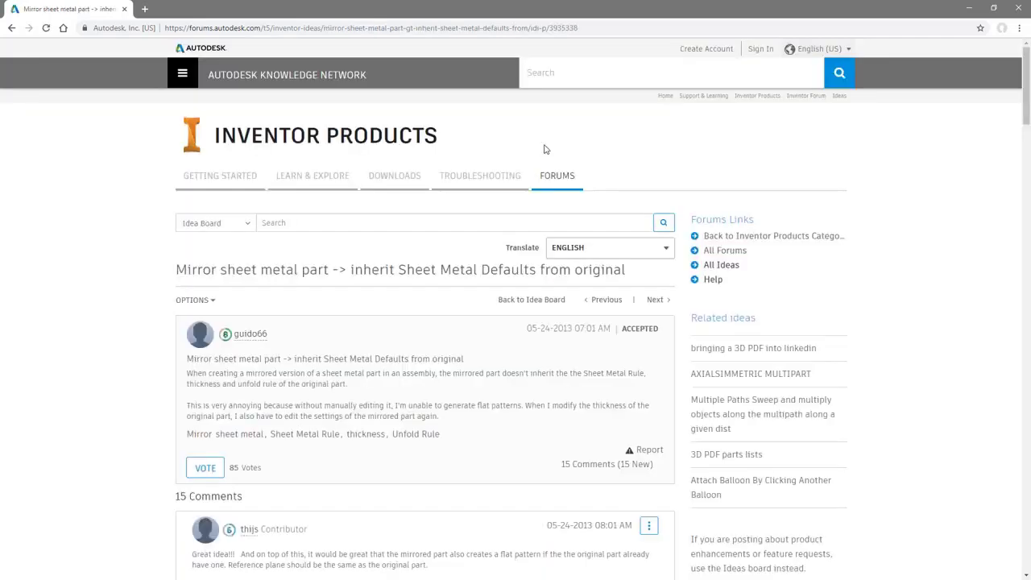
drag(1027, 119, 994, 329)
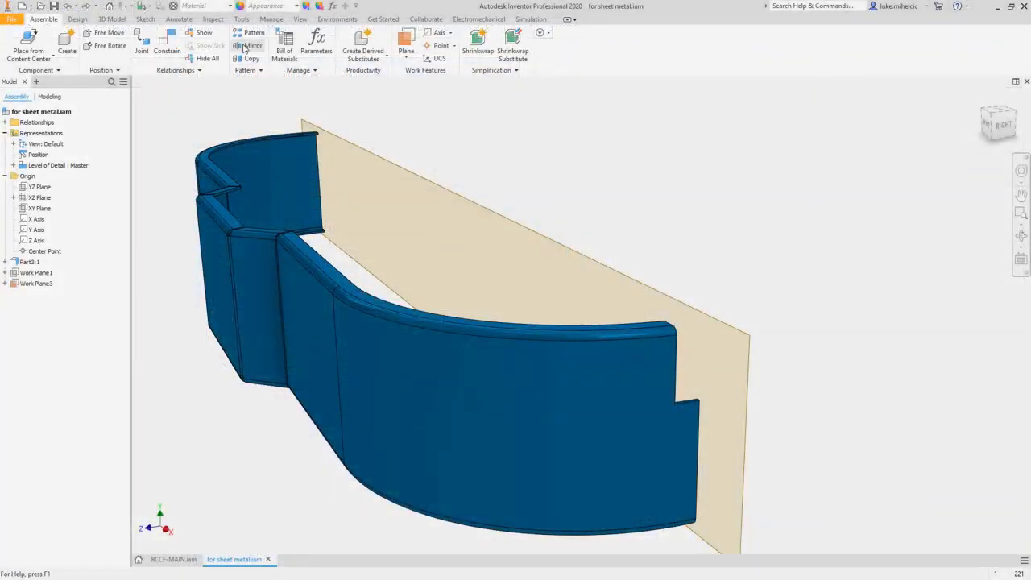
Mirror Part3:1 across the work plane to create Part3_MIR:1
click(253, 45)
click(411, 359)
click(401, 169)
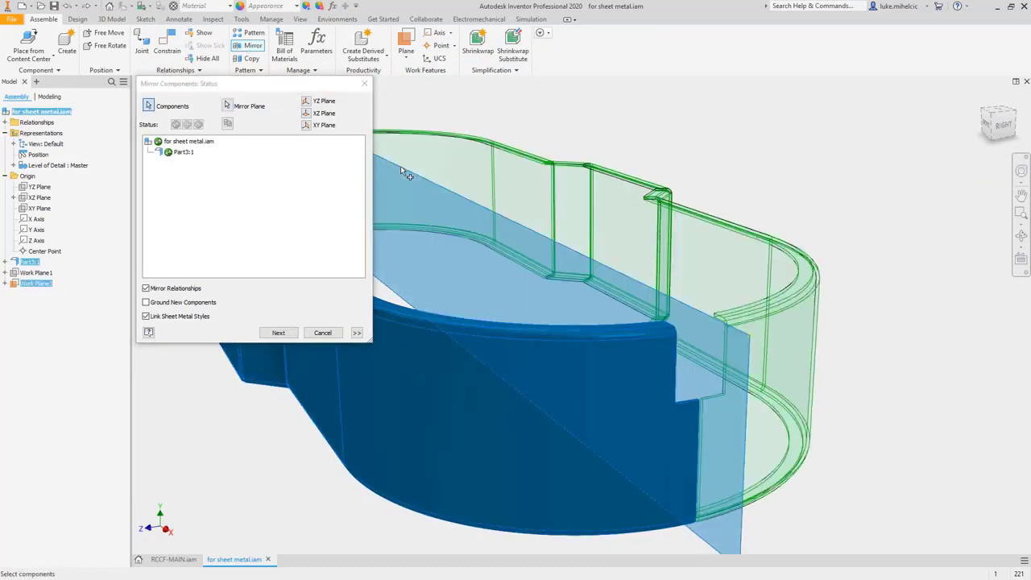
click(277, 333)
click(497, 292)
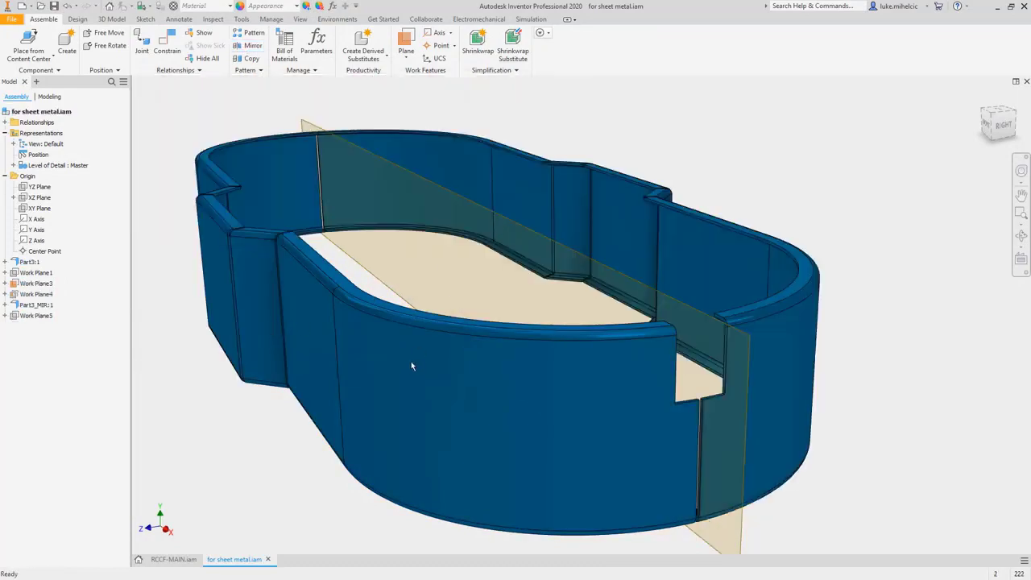
Change the Sheet Metal Defaults thickness from .08 to .125 and return to the assembly
double_click(409, 361)
click(567, 49)
click(262, 115)
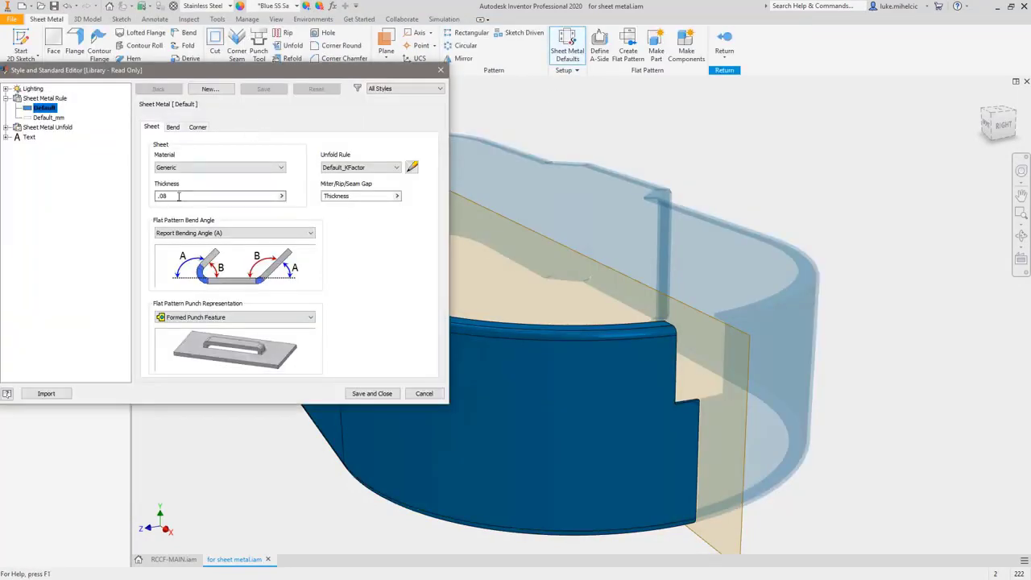
click(367, 394)
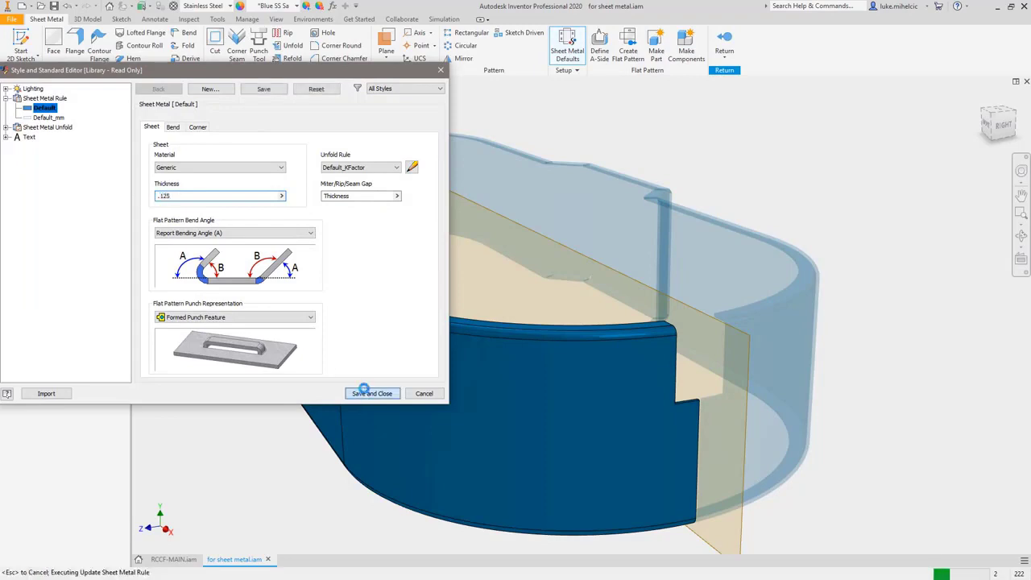
click(724, 44)
scroll(706, 395, up, 3)
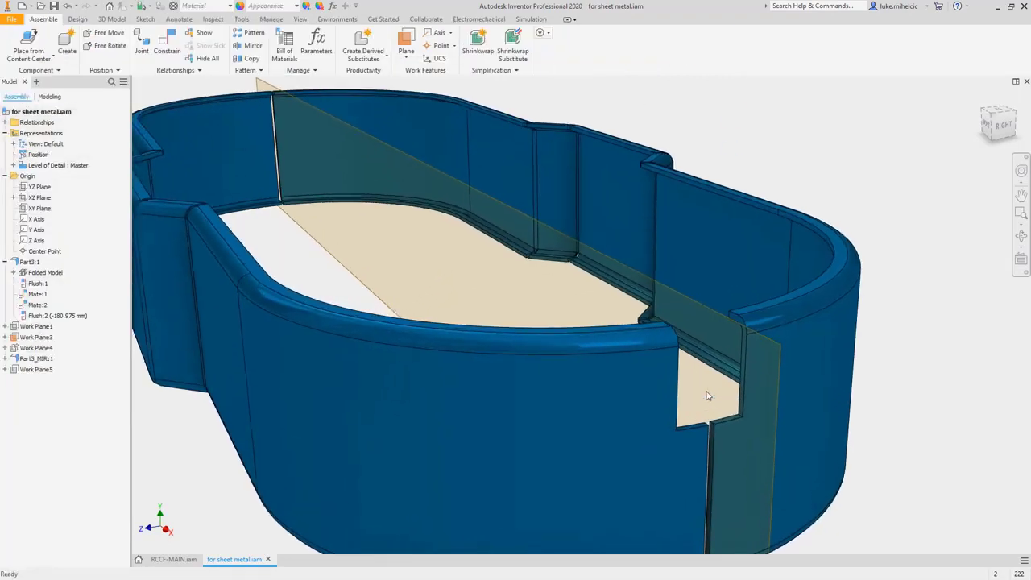
scroll(706, 395, up, 5)
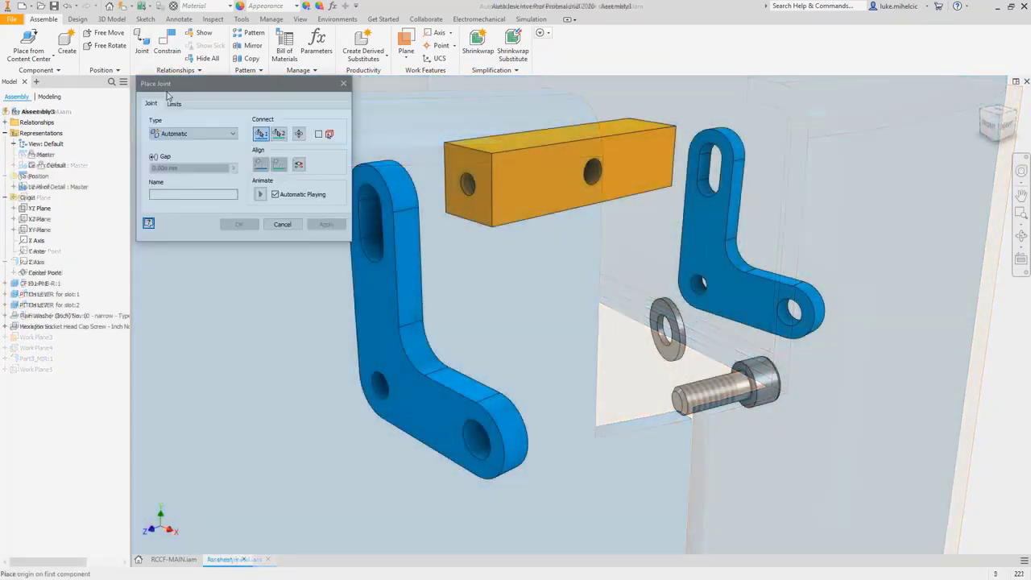
Join the lever slot rigidly to the end of the orange block
scroll(545, 190, up, 4)
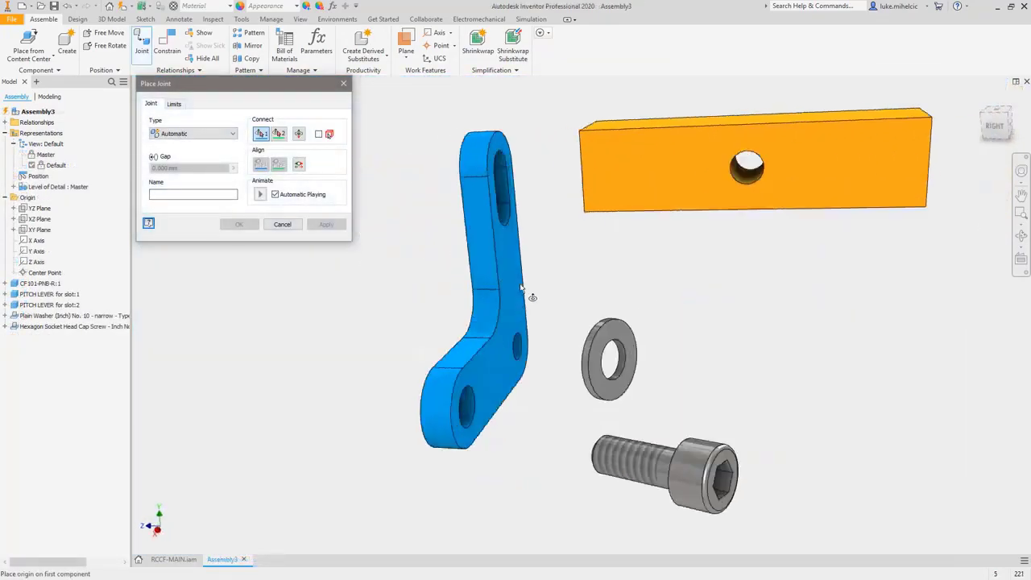
click(545, 190)
scroll(499, 195, down, 5)
click(470, 185)
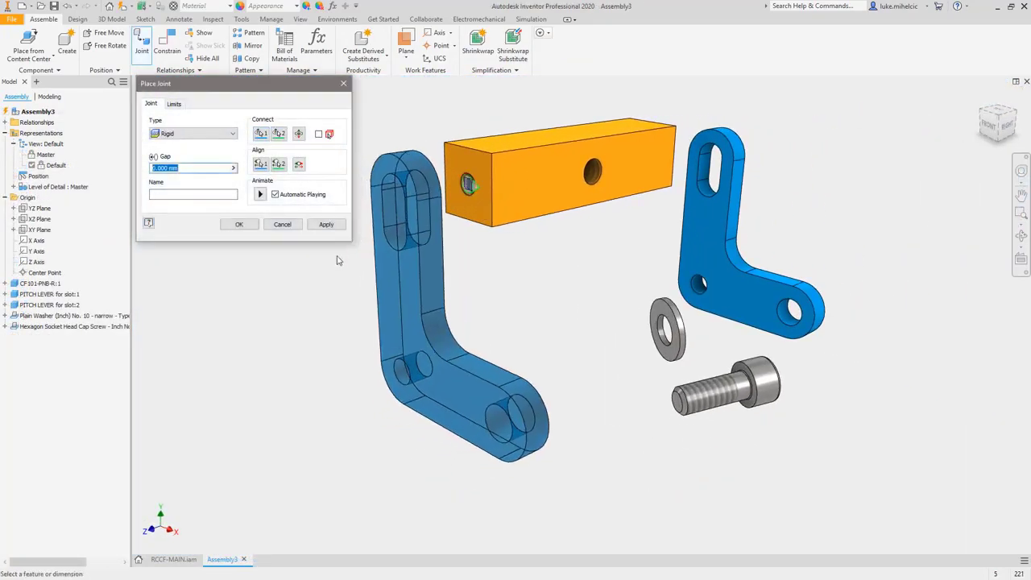
click(325, 225)
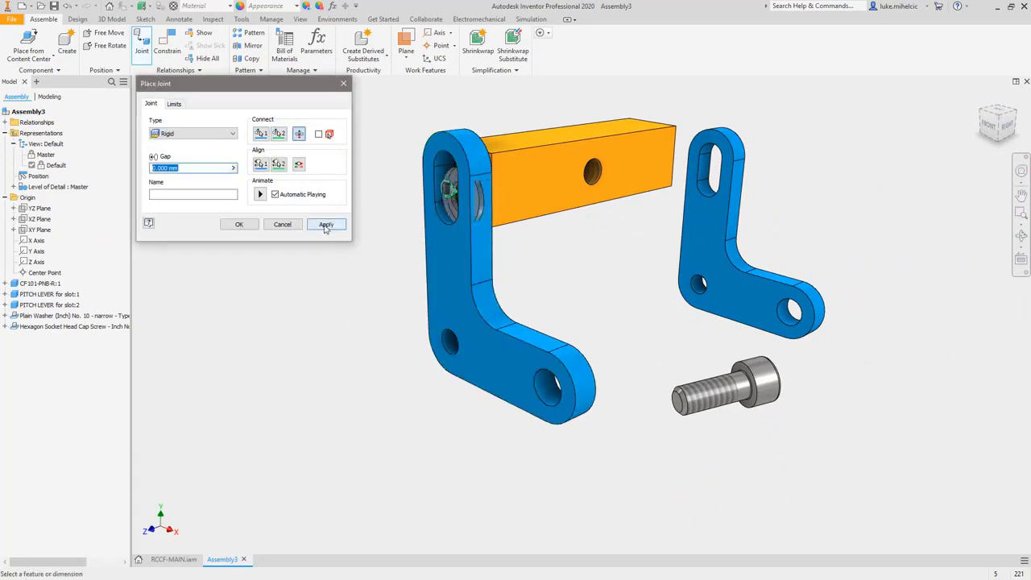
Fit the screw into the lever hole with a rotational joint
click(732, 389)
click(445, 191)
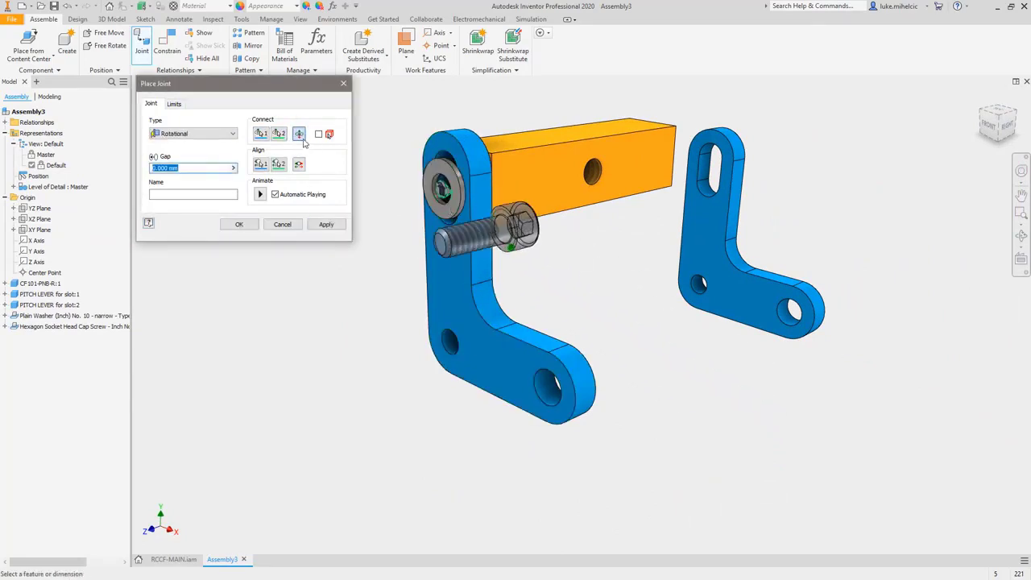
click(325, 224)
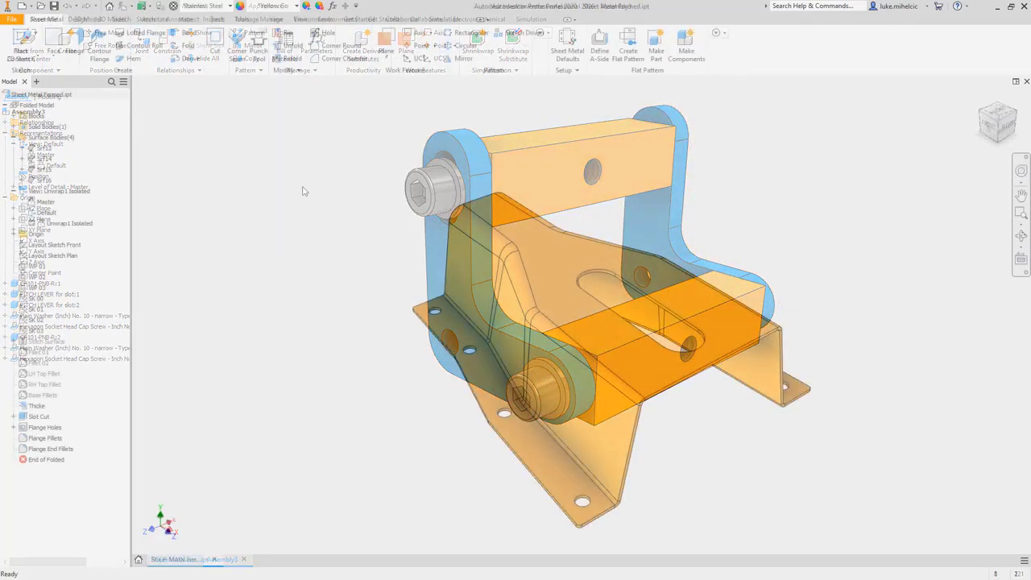
Unwrap the 33-face chain of the formed part, picking one edge as the rigid reference
click(1003, 113)
click(88, 18)
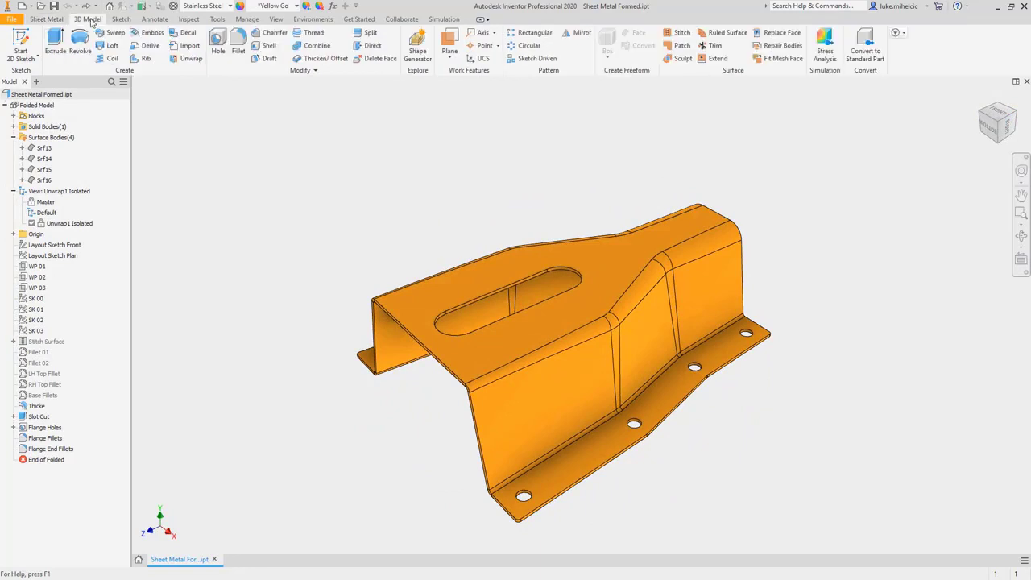
click(191, 60)
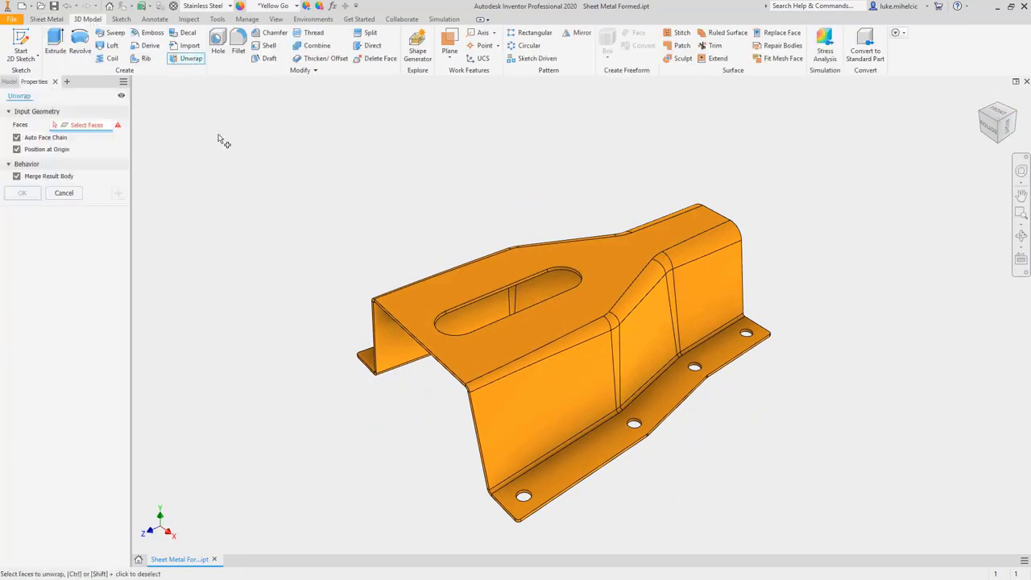
click(405, 321)
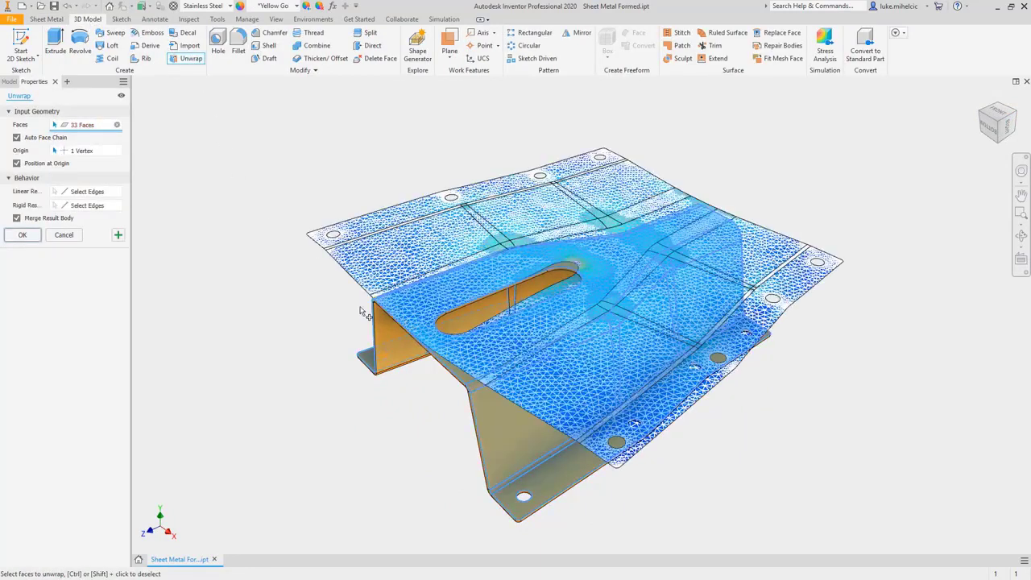
click(456, 377)
click(1001, 127)
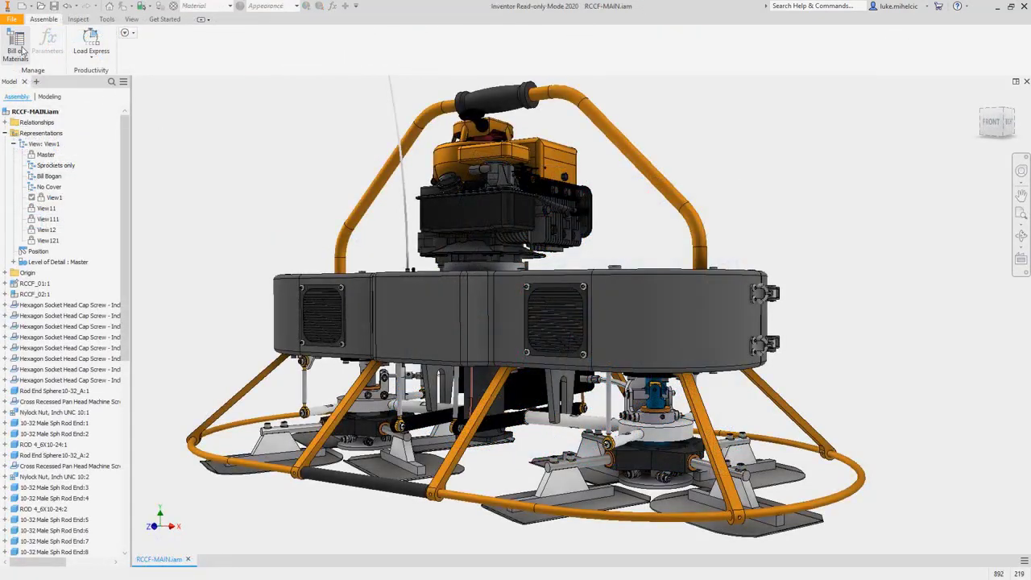
Export the Bill of Materials customization as RCCF-Main.xml
click(23, 50)
click(471, 348)
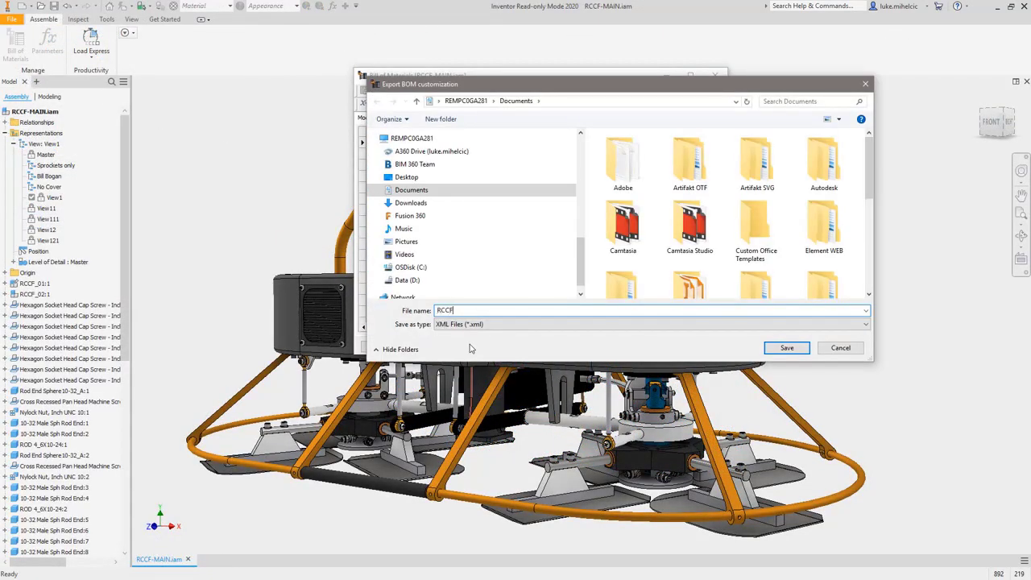
click(787, 348)
click(706, 346)
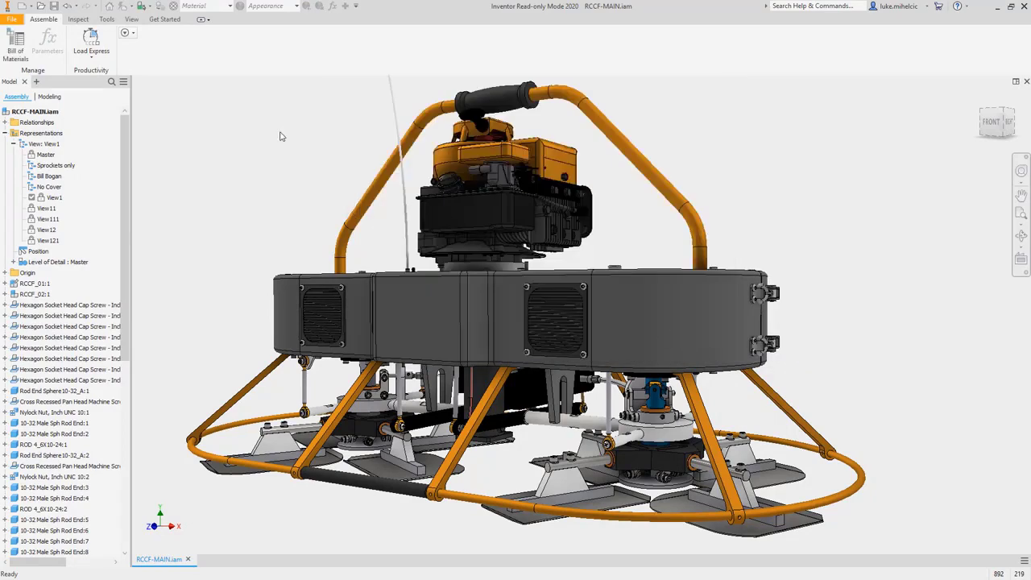
Measure between a frame edge and an edge on the orange strut
click(78, 19)
click(99, 42)
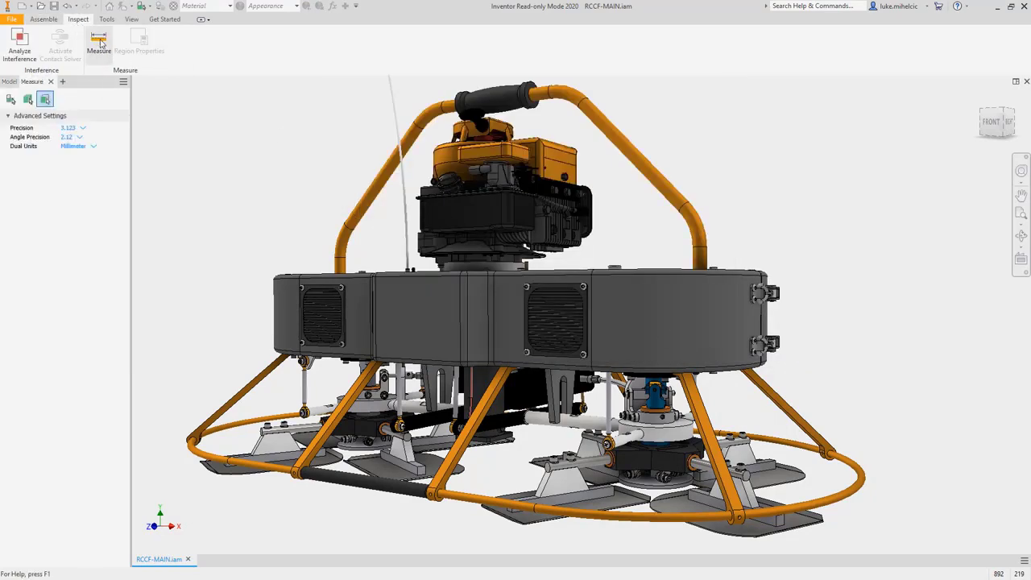
click(319, 456)
click(443, 469)
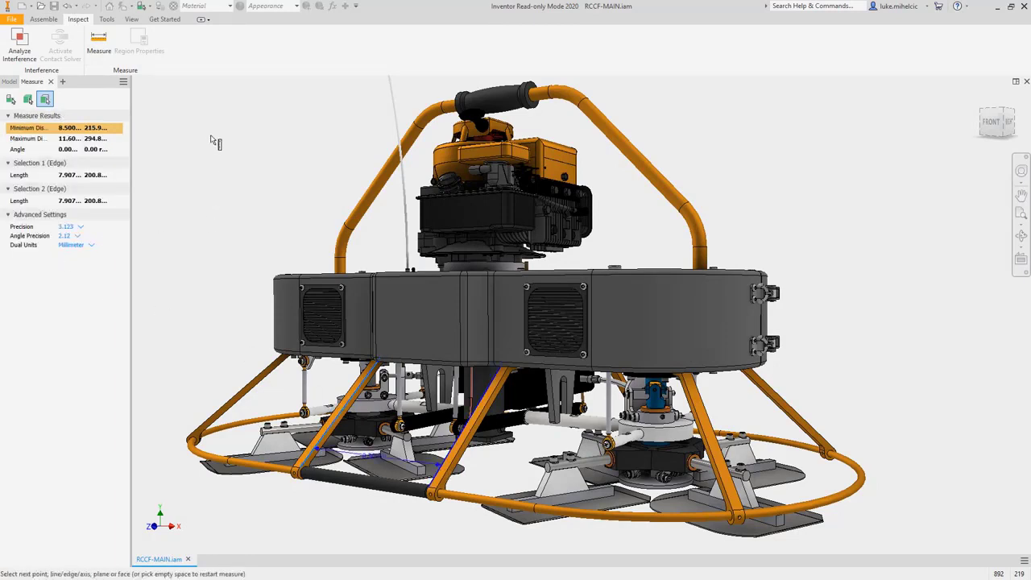
Cut the assembly with a half section view offset to -11.3125 in
click(132, 19)
click(175, 46)
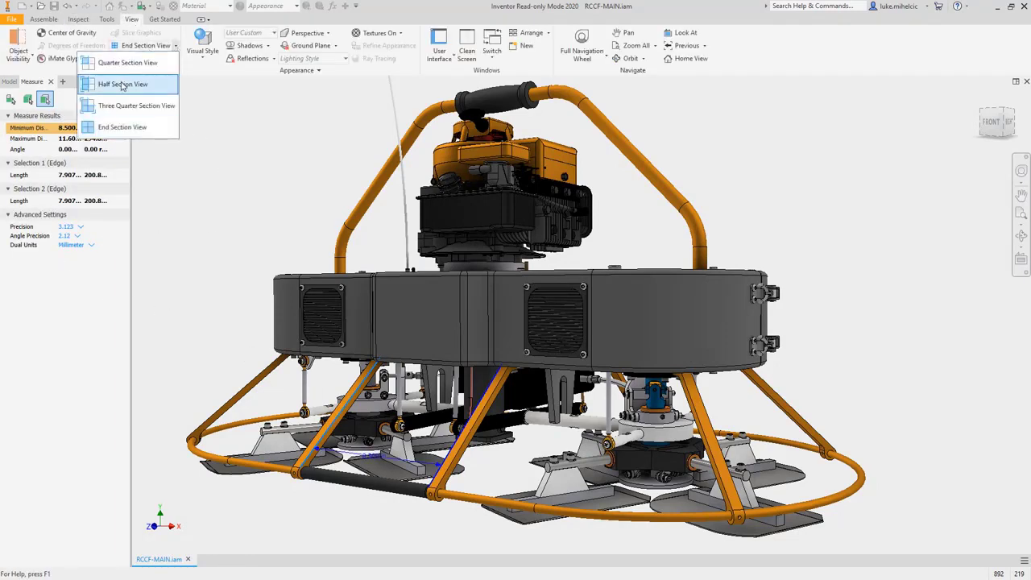
click(129, 84)
click(433, 324)
drag(433, 314, 479, 325)
key(Return)
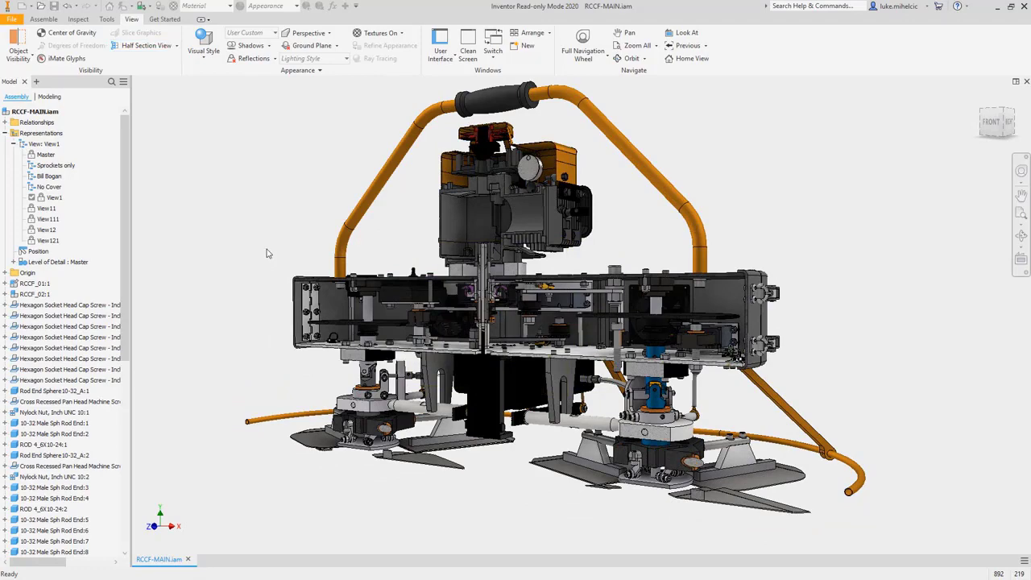